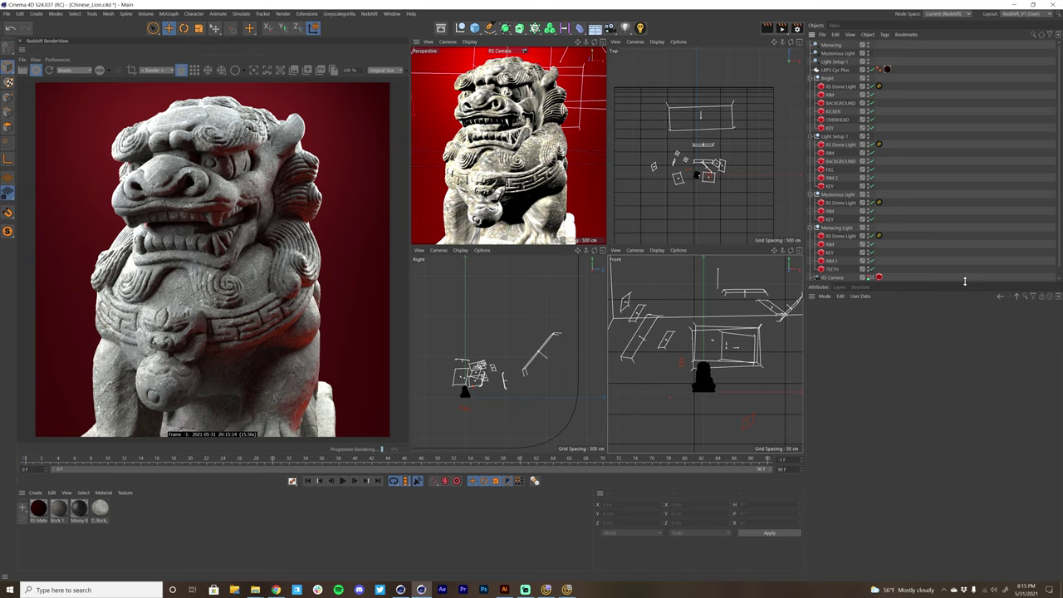
# Solo the BACKGROUND, KICKER and OVERHEAD lights of the Bright group.
pyautogui.click(848, 105)
pyautogui.keyDown('shift'); pyautogui.click(839, 121); pyautogui.keyUp('shift')
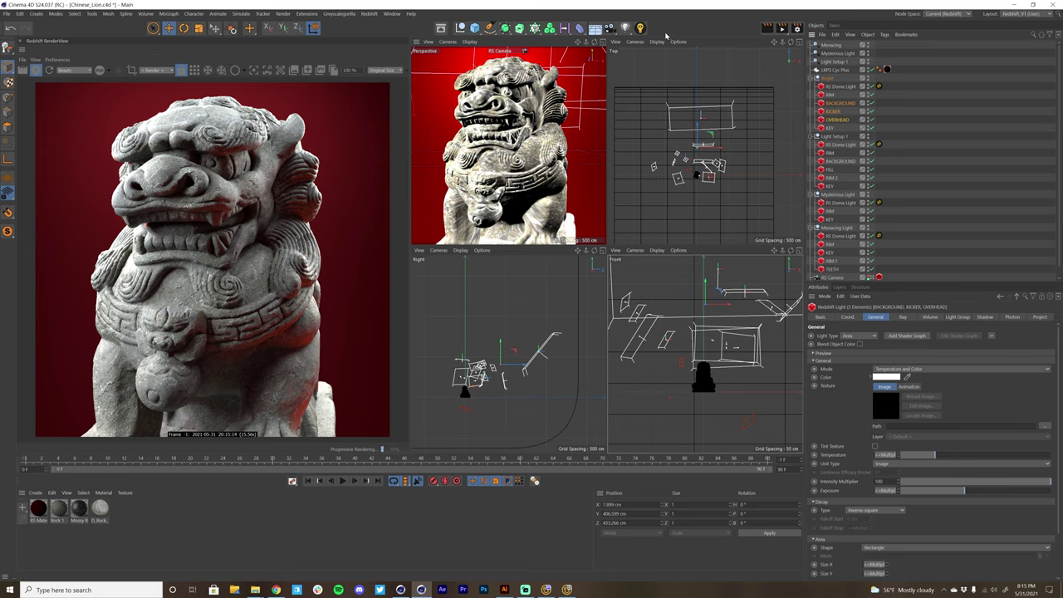
pyautogui.click(640, 28)
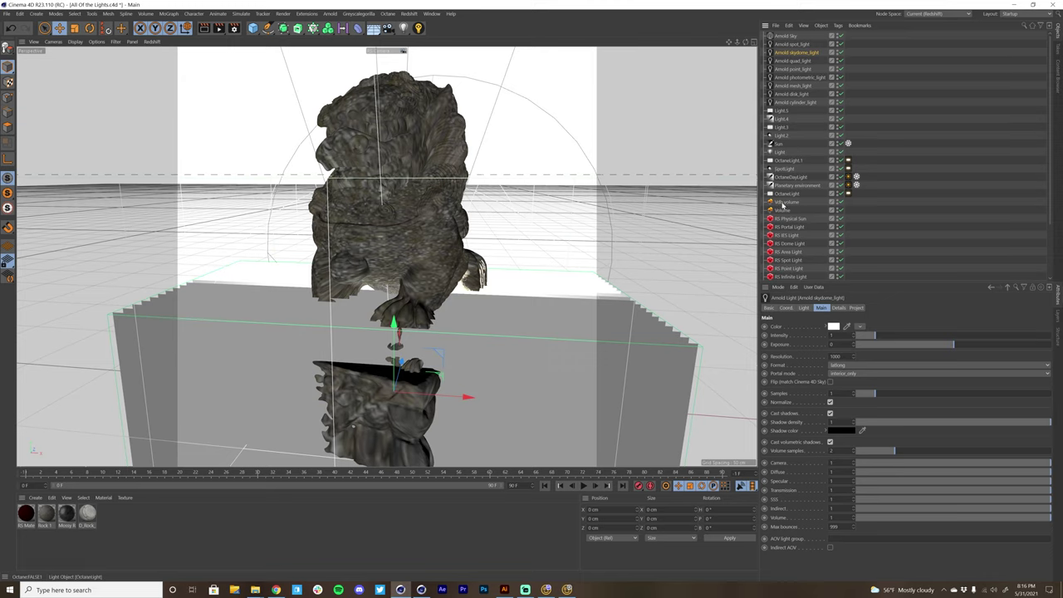
# Solo the Arnold mesh_light in the All Of the Lights scene.
pyautogui.scroll(-3, 785, 236)
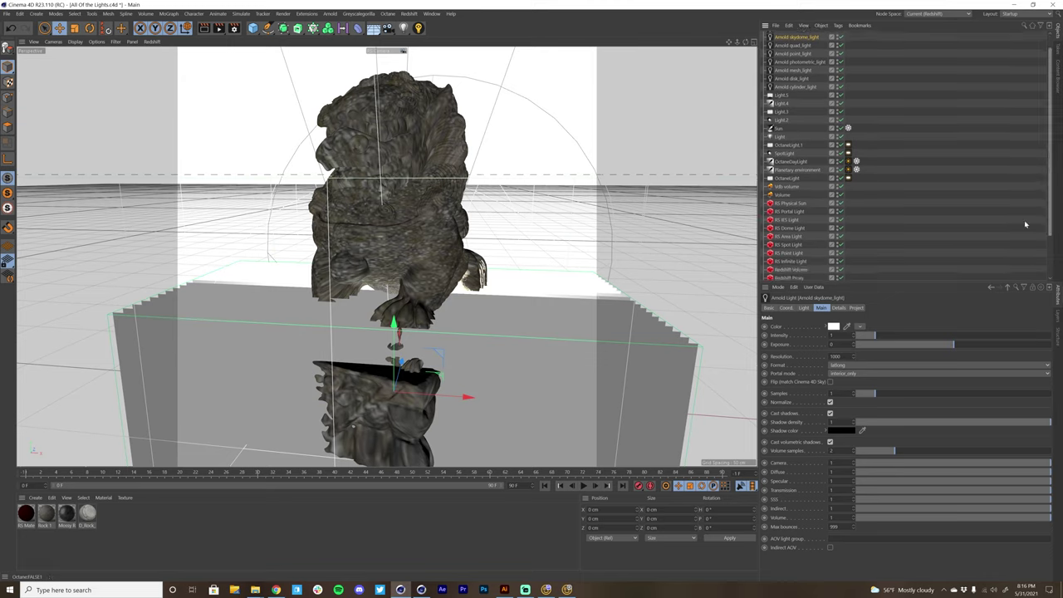
pyautogui.moveTo(1050, 206); pyautogui.dragTo(1048, 100)
pyautogui.click(793, 85)
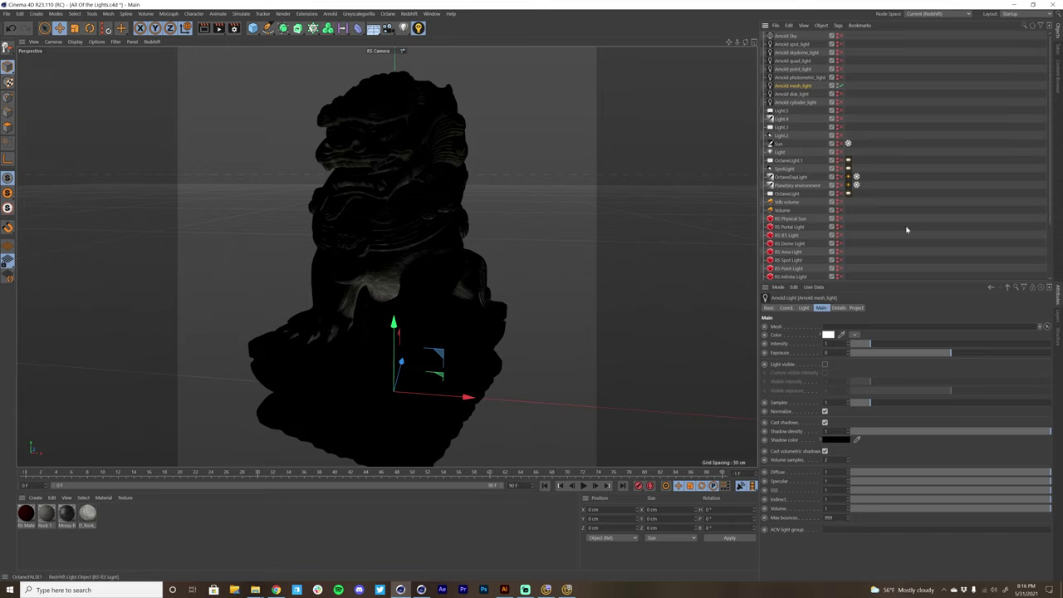
# Solo the RS Spot Light, RS Point Light and RS Infinite Light together.
pyautogui.scroll(-3, 847, 174)
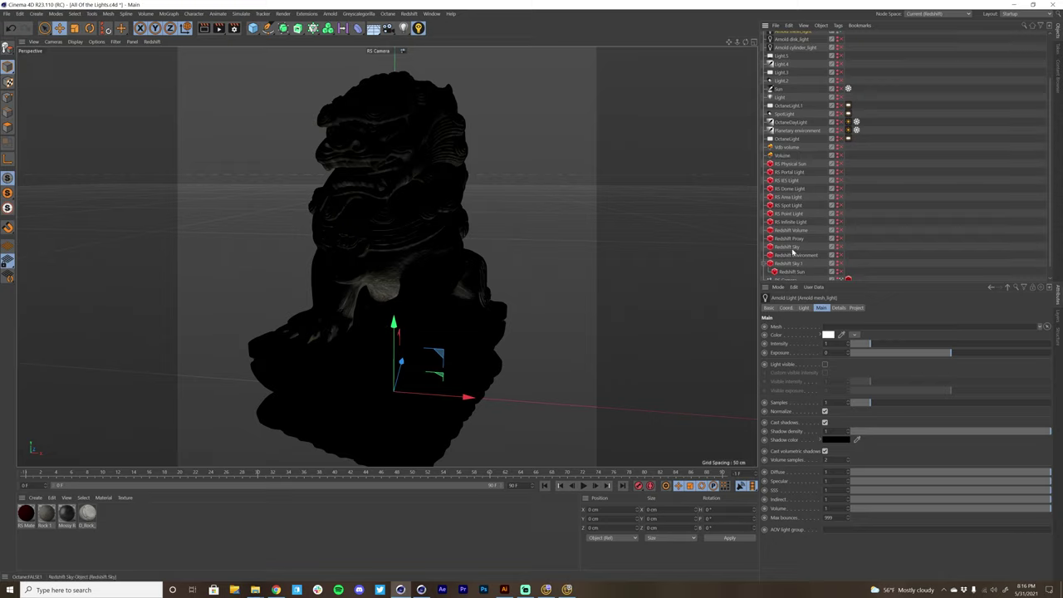
pyautogui.click(791, 206)
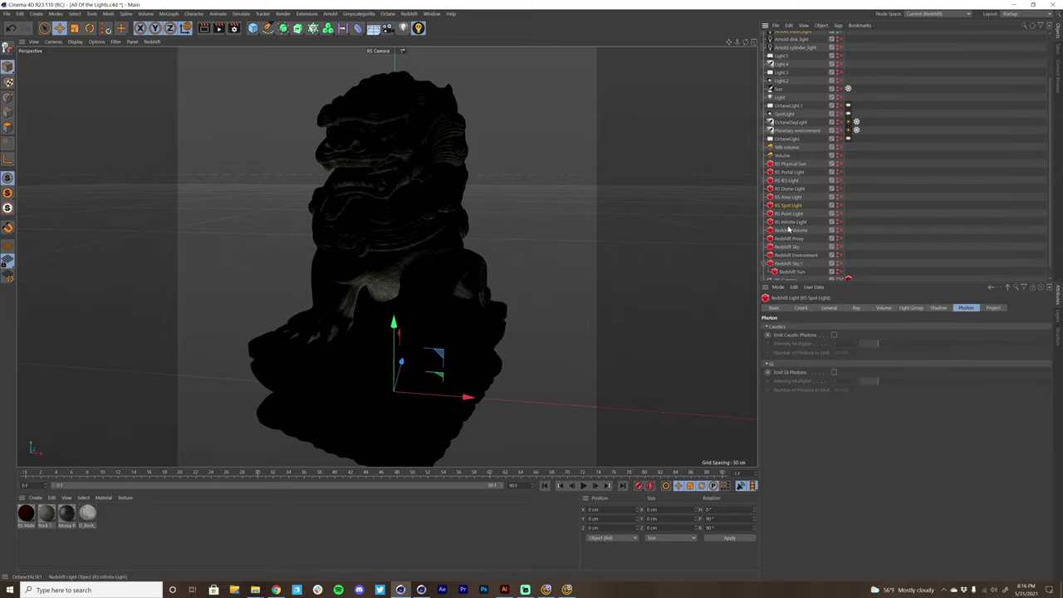
pyautogui.keyDown('shift'); pyautogui.click(793, 222); pyautogui.keyUp('shift')
pyautogui.click(419, 29)
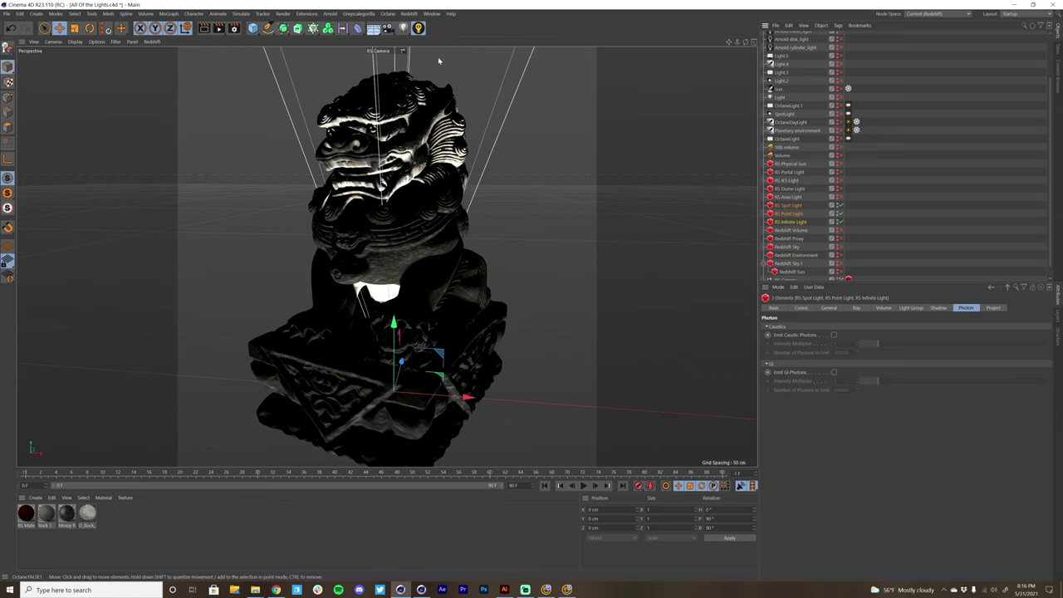
# Solo the five Redshift lights from RS Physical Sun through RS Area Light.
pyautogui.click(789, 164)
pyautogui.keyDown('shift'); pyautogui.click(789, 197); pyautogui.keyUp('shift')
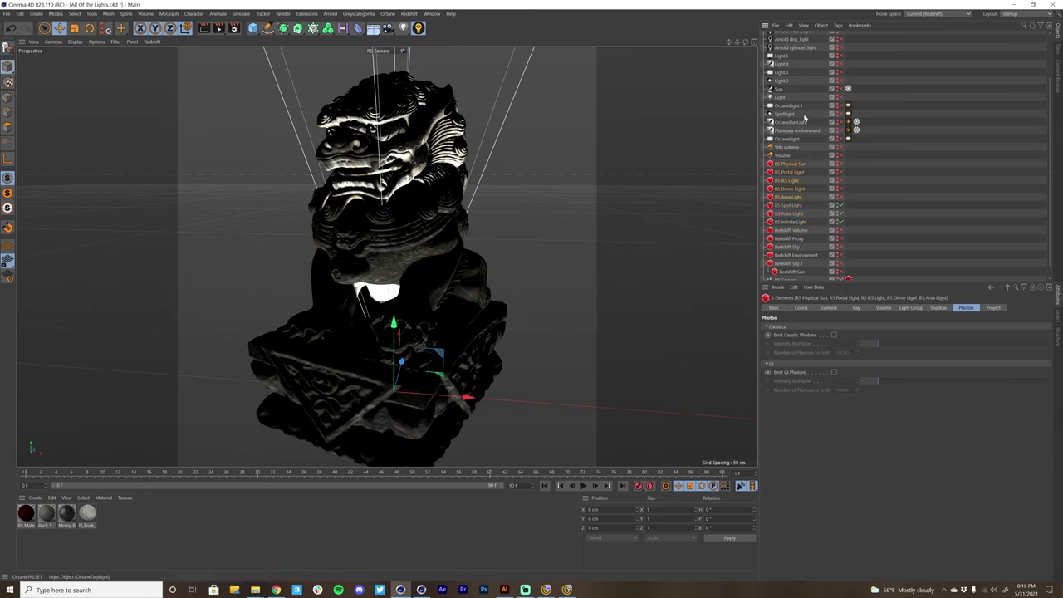
pyautogui.click(419, 29)
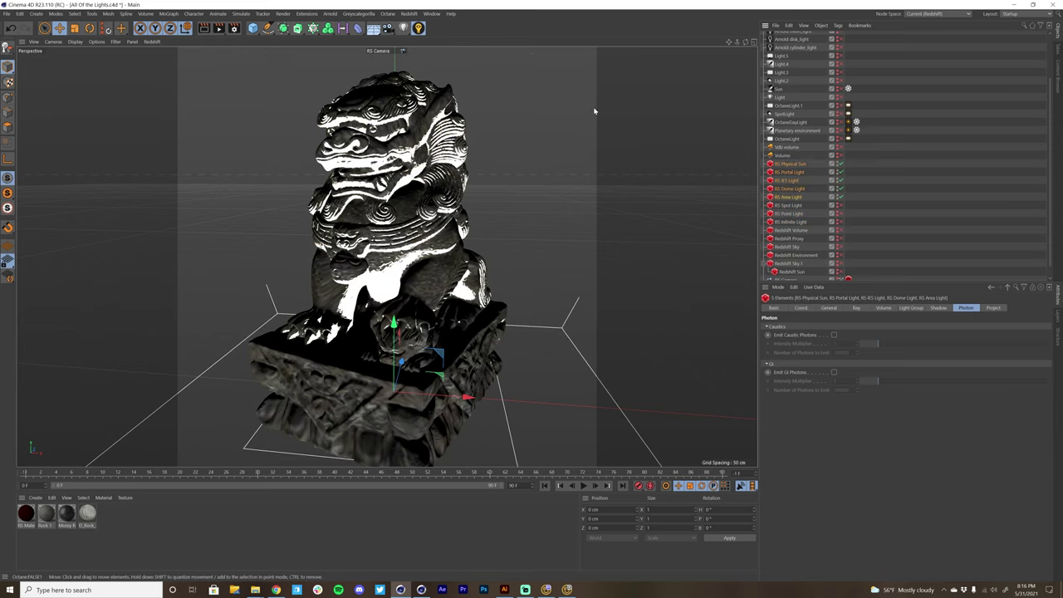
# Select the RS IES Light and turn every light in the scene back on.
pyautogui.click(789, 205)
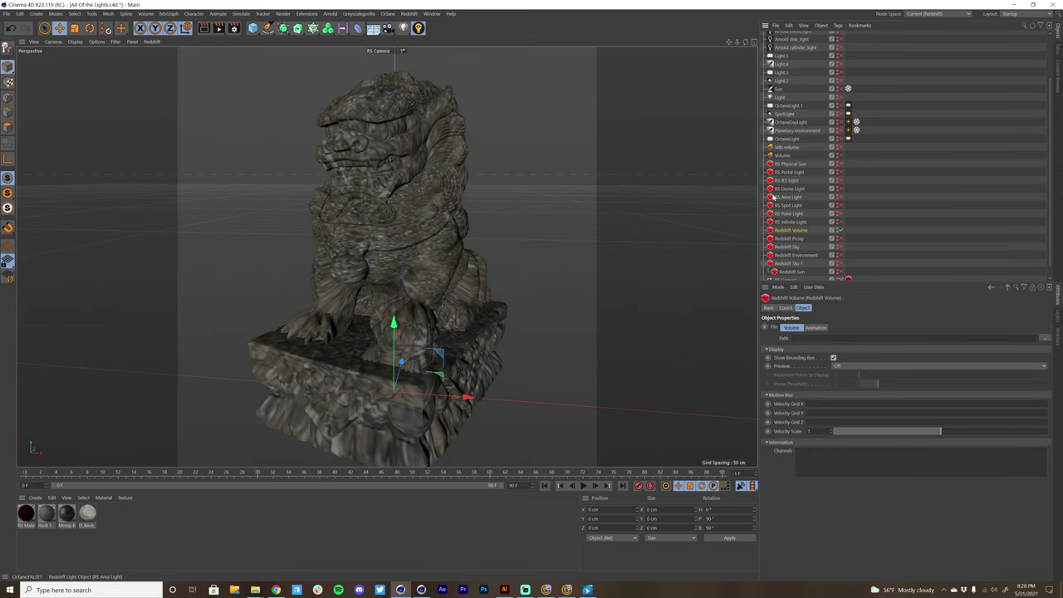
pyautogui.click(786, 181)
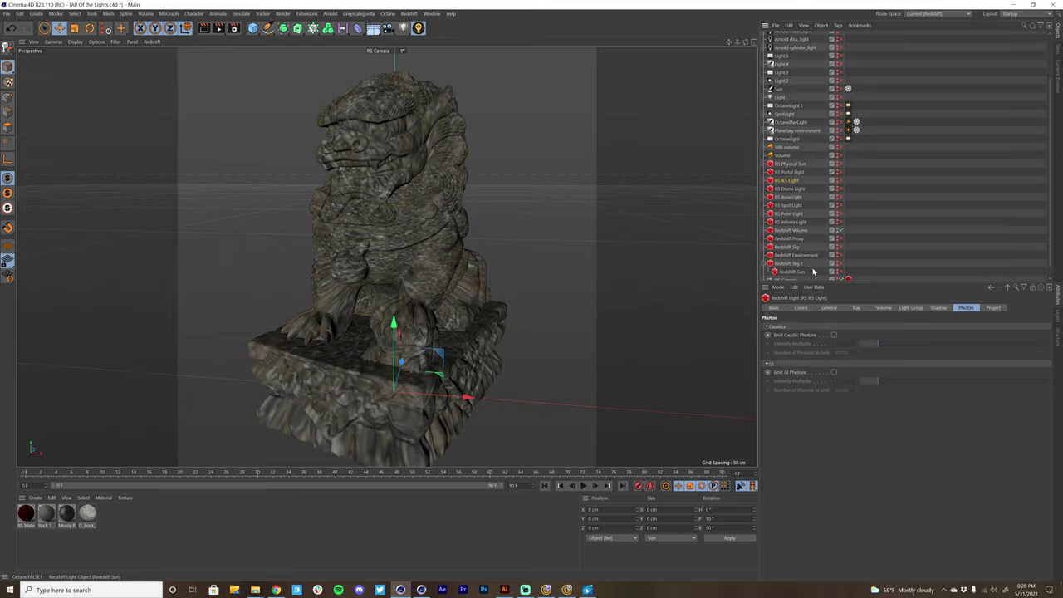
pyautogui.click(418, 27)
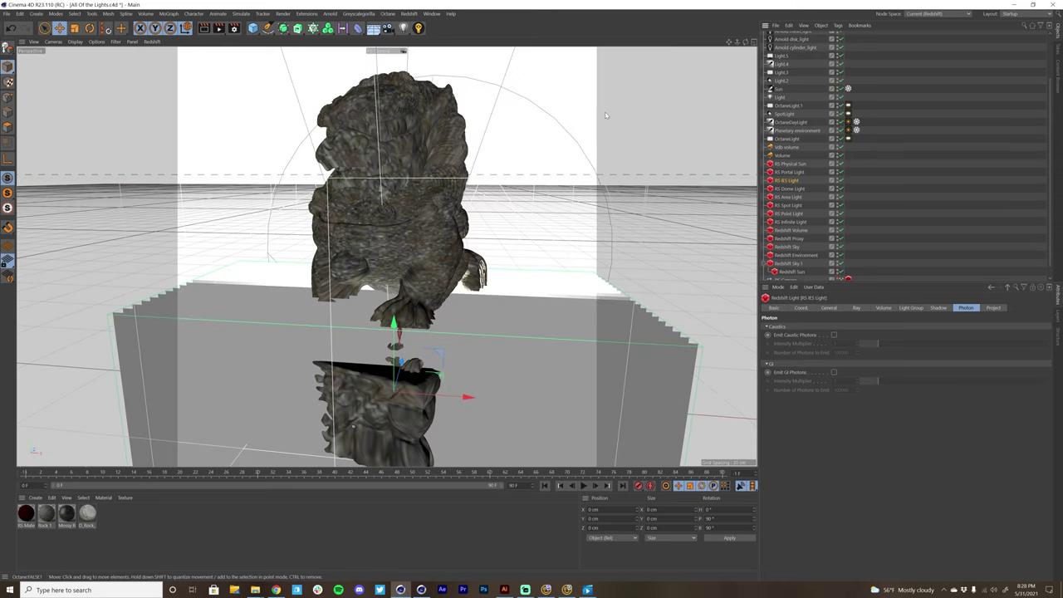
# Solo the objects from RS Spot Light through Redshift Environment, and select only Redshift Volume.
pyautogui.scroll(3, 1043, 108)
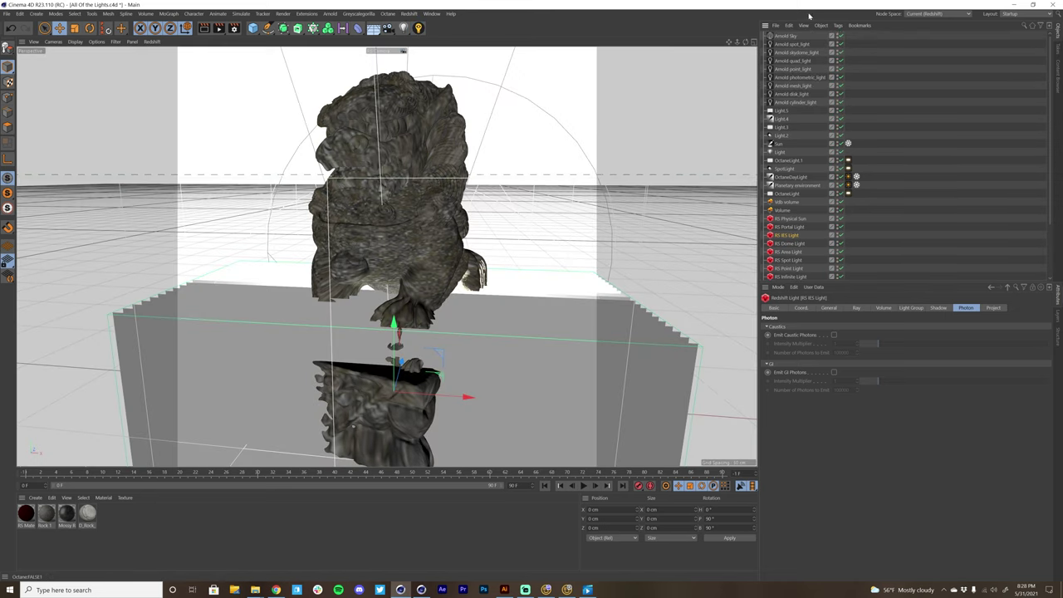
pyautogui.moveTo(786, 97); pyautogui.dragTo(805, 74)
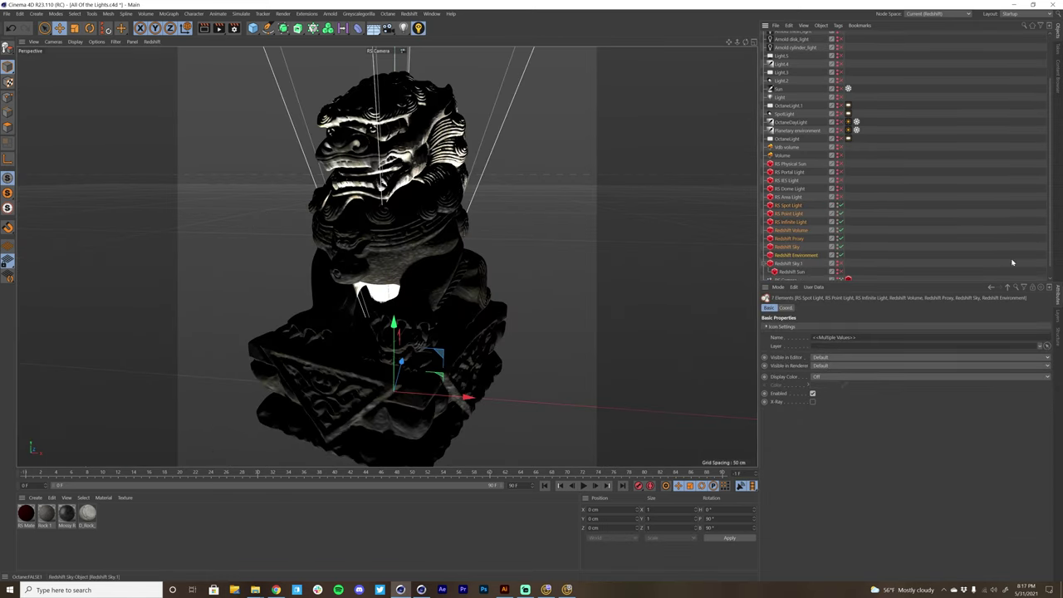
pyautogui.click(791, 230)
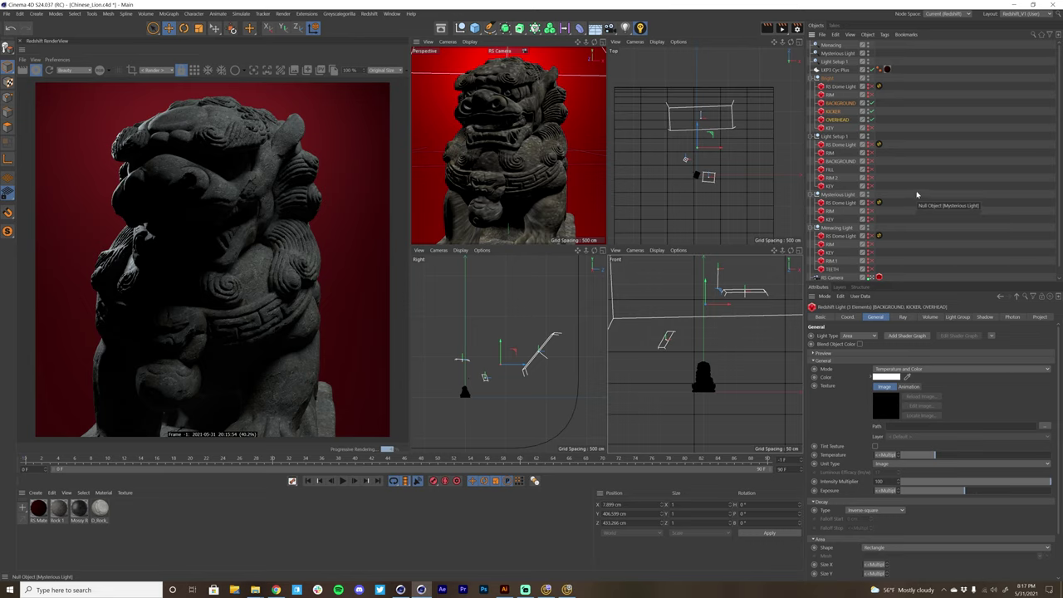
# In the Chinese_Lion scene, solo the Bright group's KICKER, RIM, RS Dome Light, OVERHEAD and KEY lights one at a time.
pyautogui.click(841, 111)
pyautogui.click(637, 30)
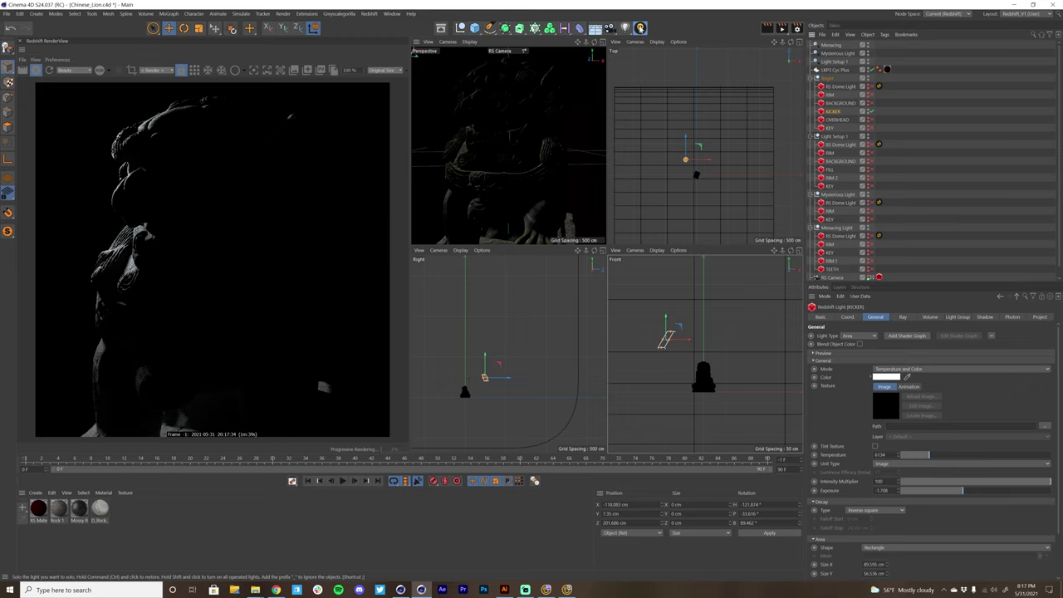
pyautogui.click(830, 95)
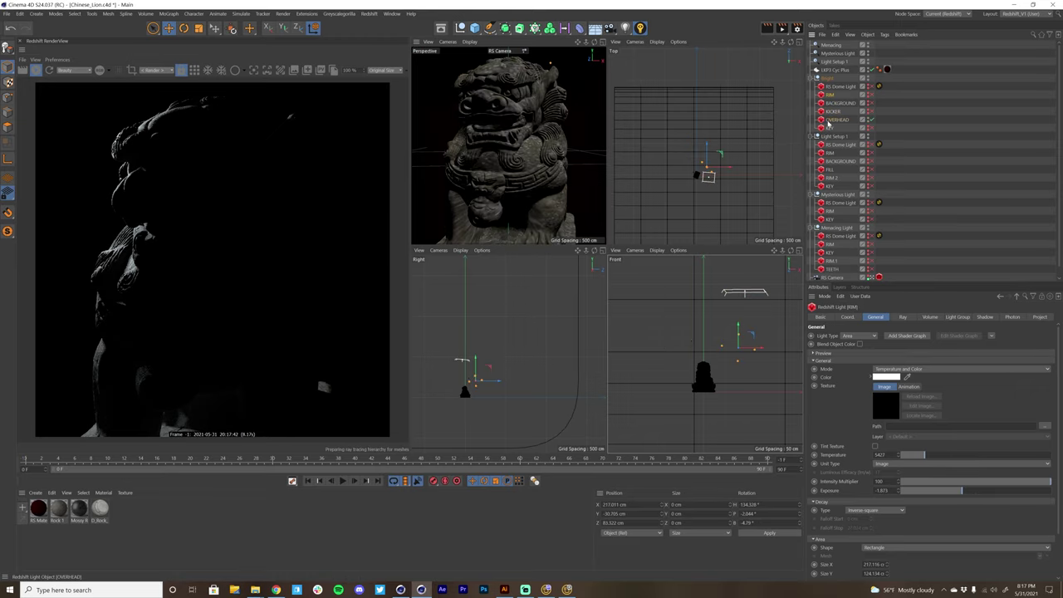
pyautogui.click(837, 87)
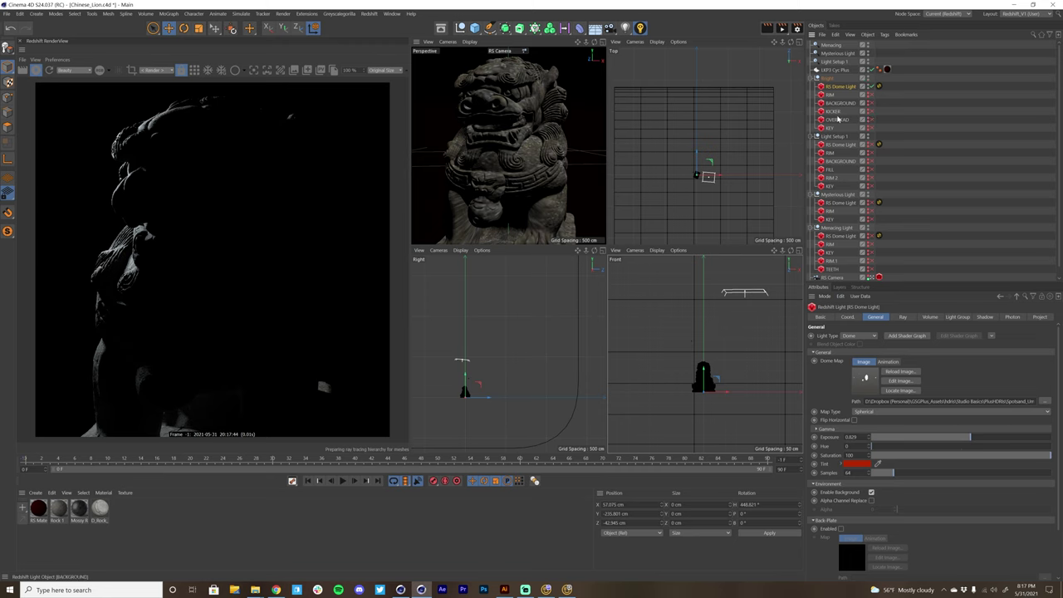
pyautogui.click(837, 119)
pyautogui.click(844, 127)
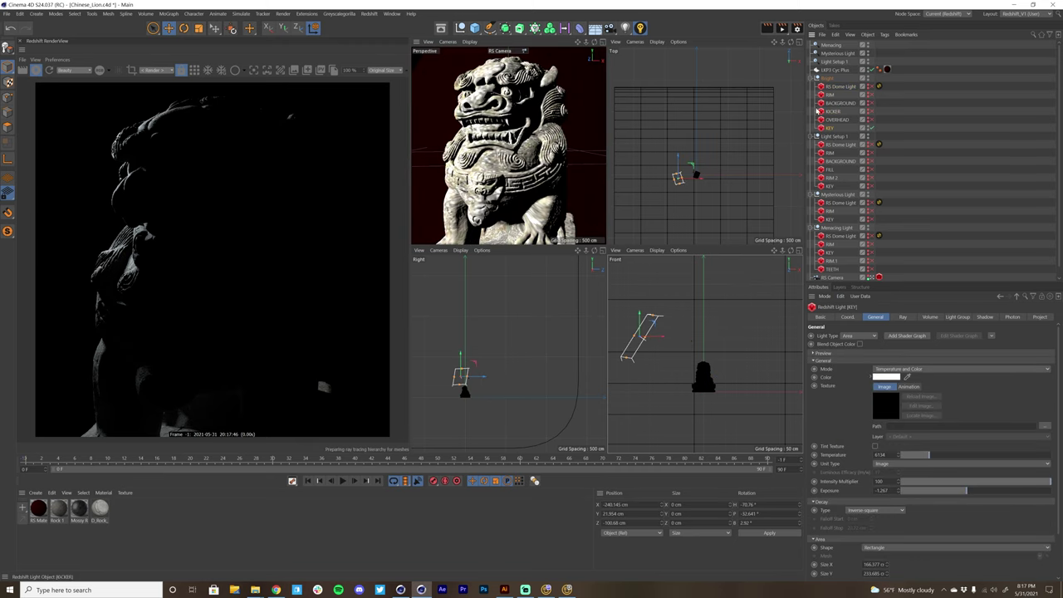
# Extend the solo to all lights of the Bright group, from RS Dome Light through KEY.
pyautogui.keyDown('shift'); pyautogui.click(823, 103); pyautogui.keyUp('shift')
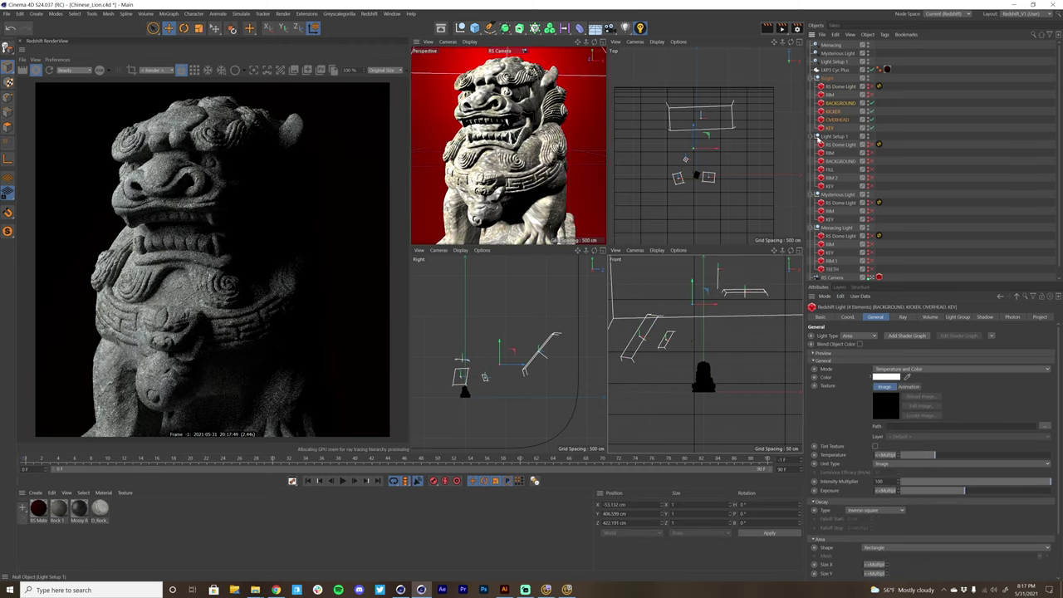
pyautogui.click(831, 87)
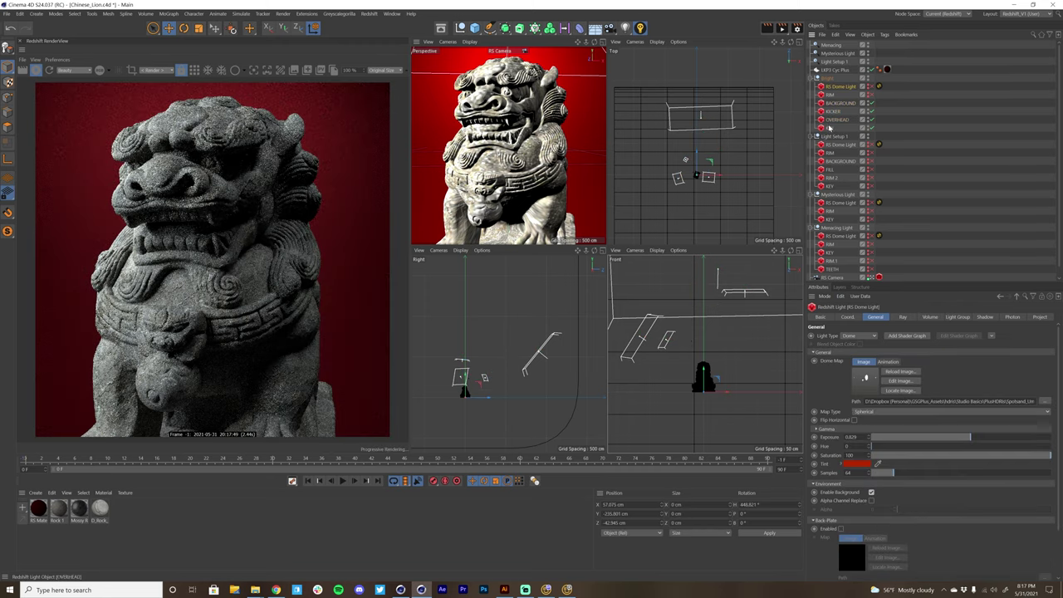
pyautogui.keyDown('shift'); pyautogui.click(829, 127); pyautogui.keyUp('shift')
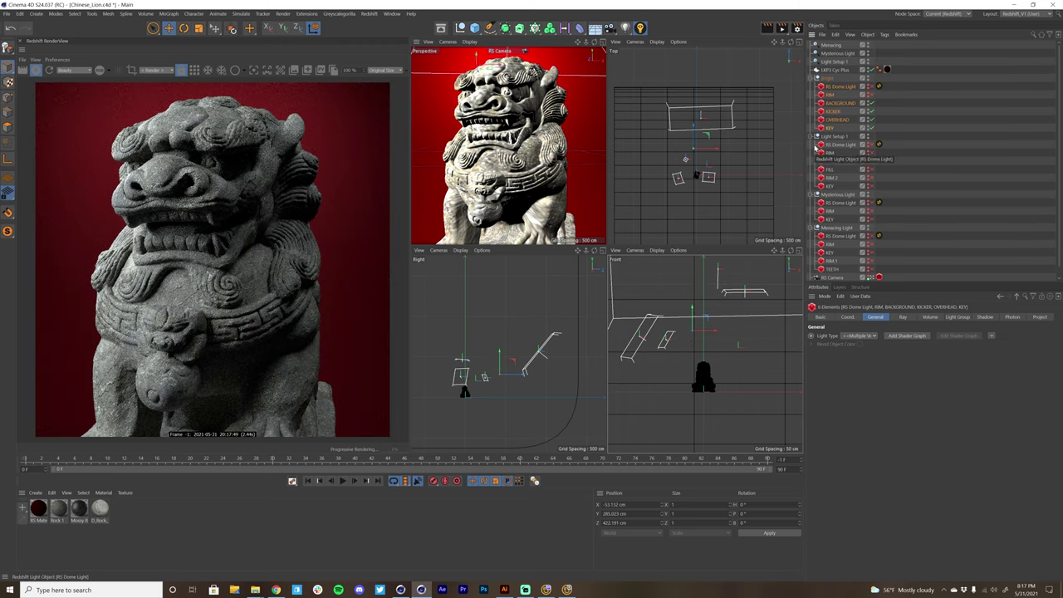
pyautogui.hotkey('ctrl', 'z')
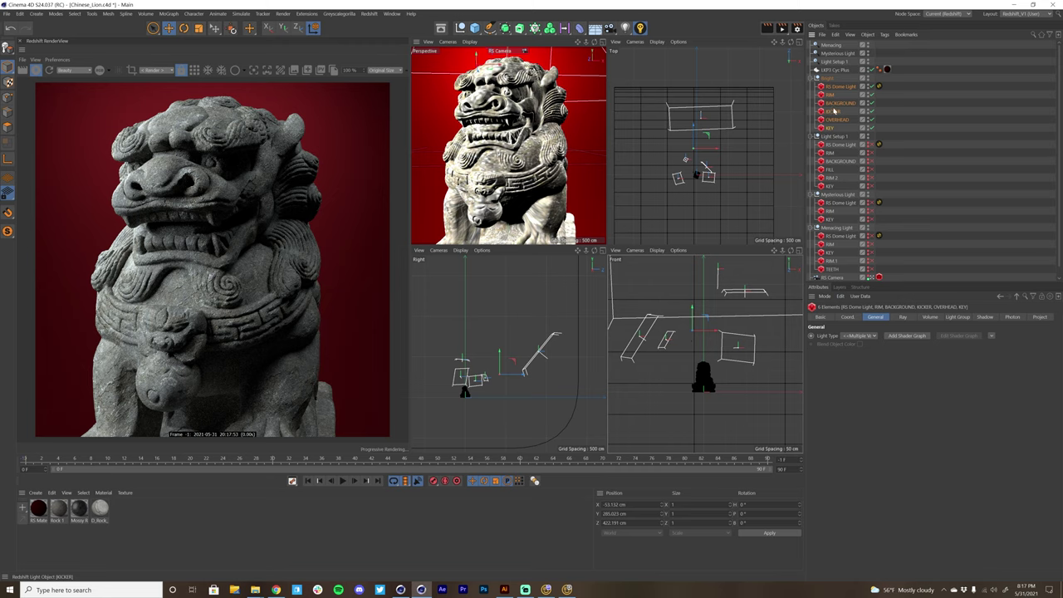
# Solo the Bright group's BACKGROUND light to inspect it alone, and restore the group's other lights.
pyautogui.click(837, 104)
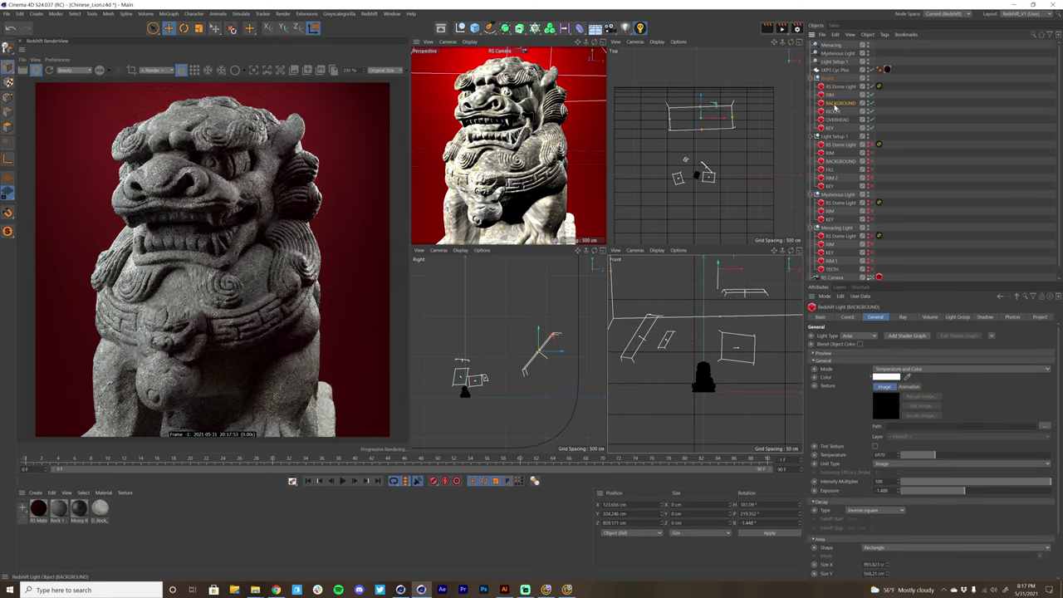
pyautogui.press('9')
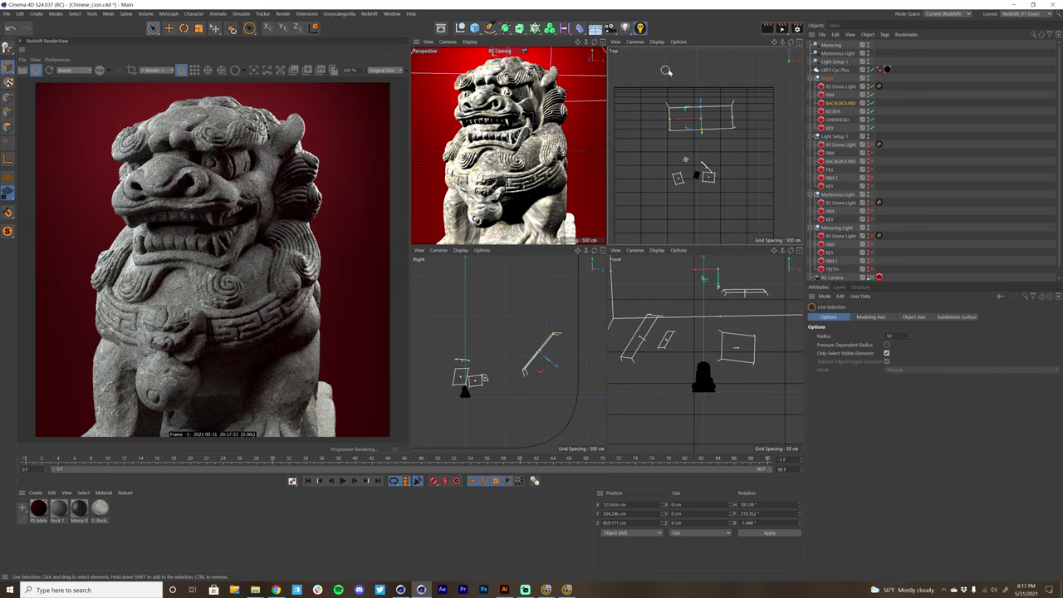
pyautogui.hotkey('ctrl', 'z')
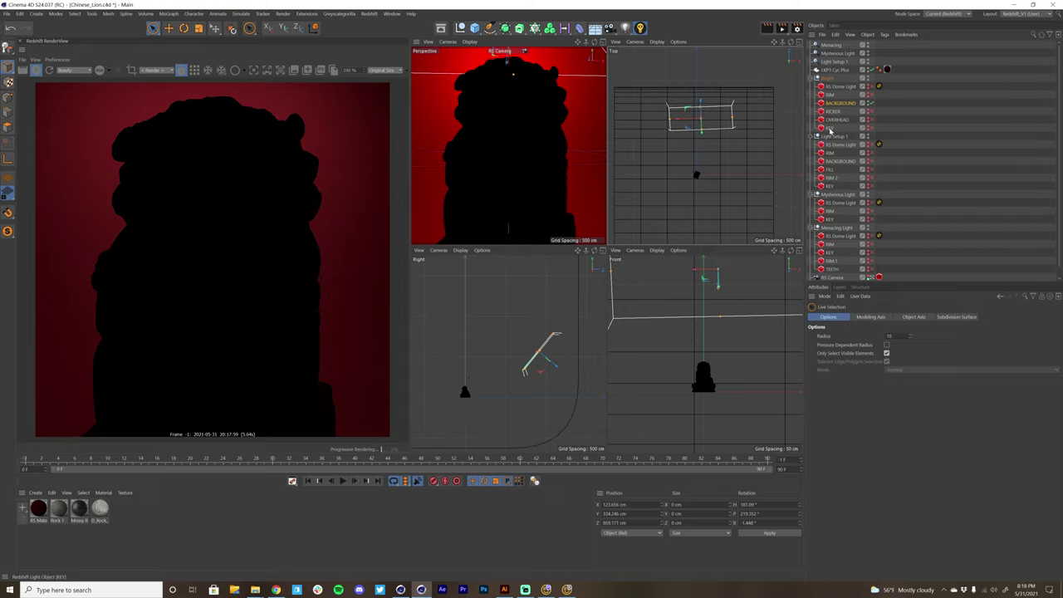
pyautogui.click(641, 28)
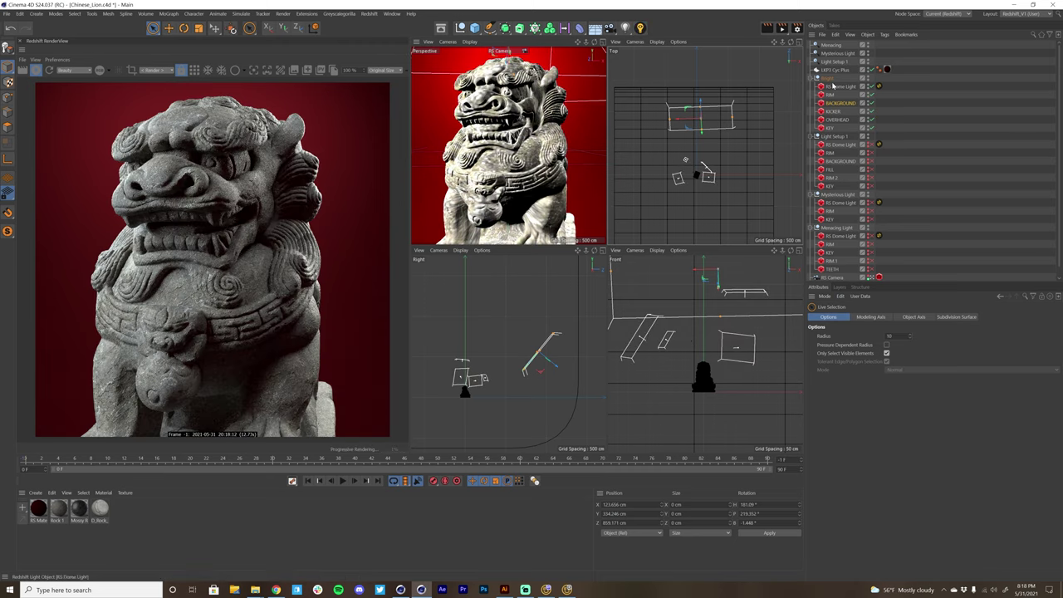
# Solo all the lights of the Light Setup 1 group, from RS Dome Light through KEY.
pyautogui.click(848, 145)
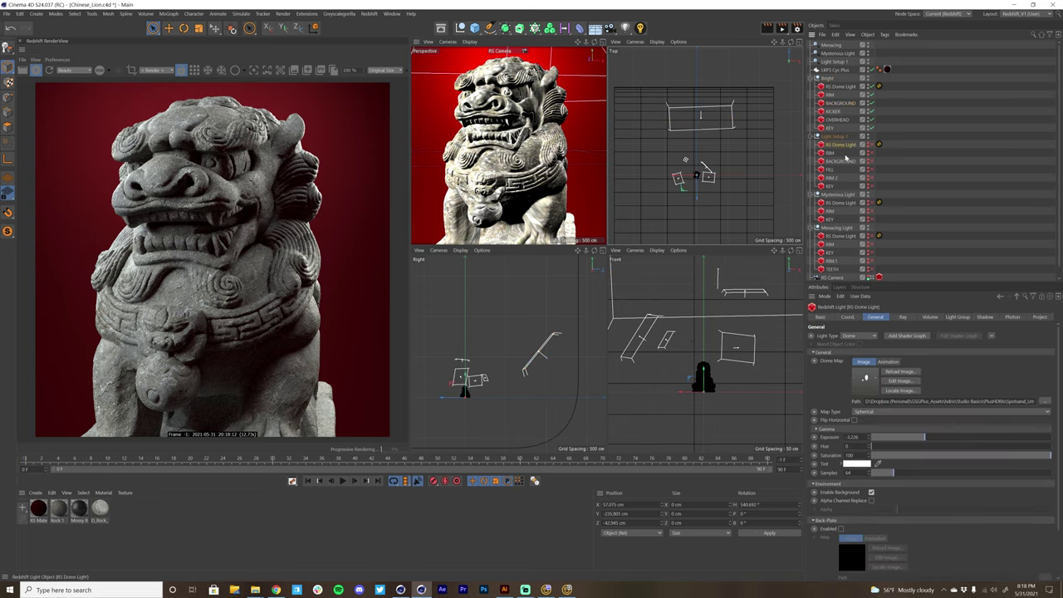
pyautogui.keyDown('shift'); pyautogui.click(834, 187); pyautogui.keyUp('shift')
pyautogui.click(640, 28)
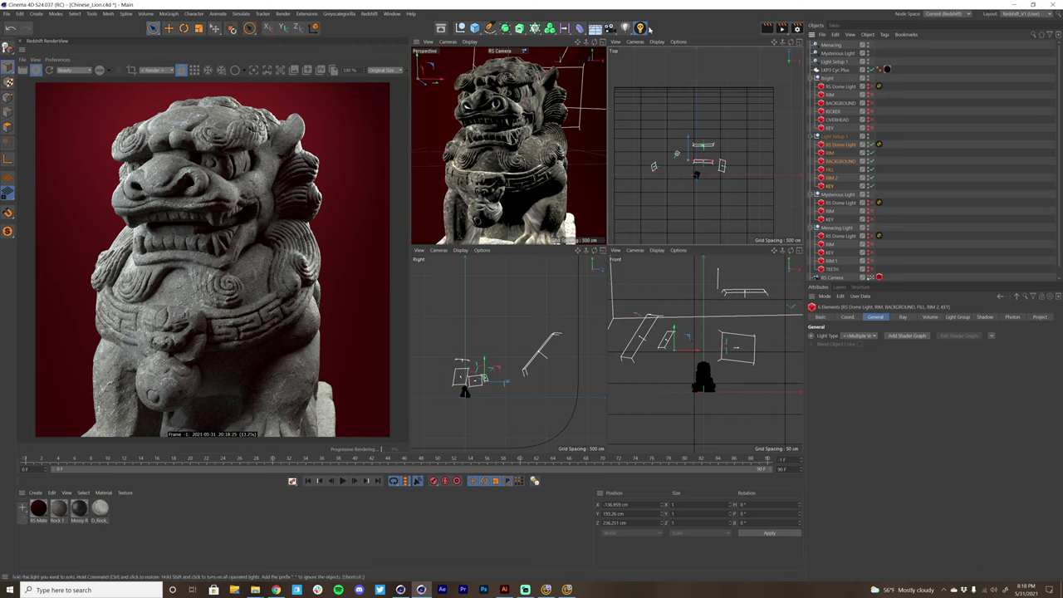
# Switch the solo back to the six lights of the Bright group.
pyautogui.click(832, 184)
pyautogui.keyDown('shift'); pyautogui.click(837, 87); pyautogui.keyUp('shift')
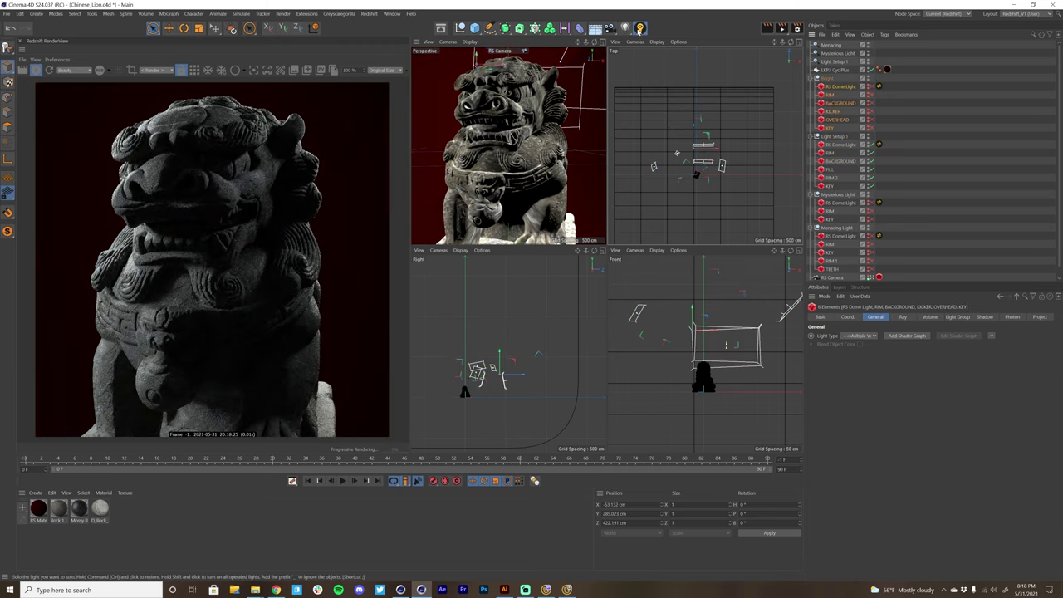
pyautogui.click(639, 27)
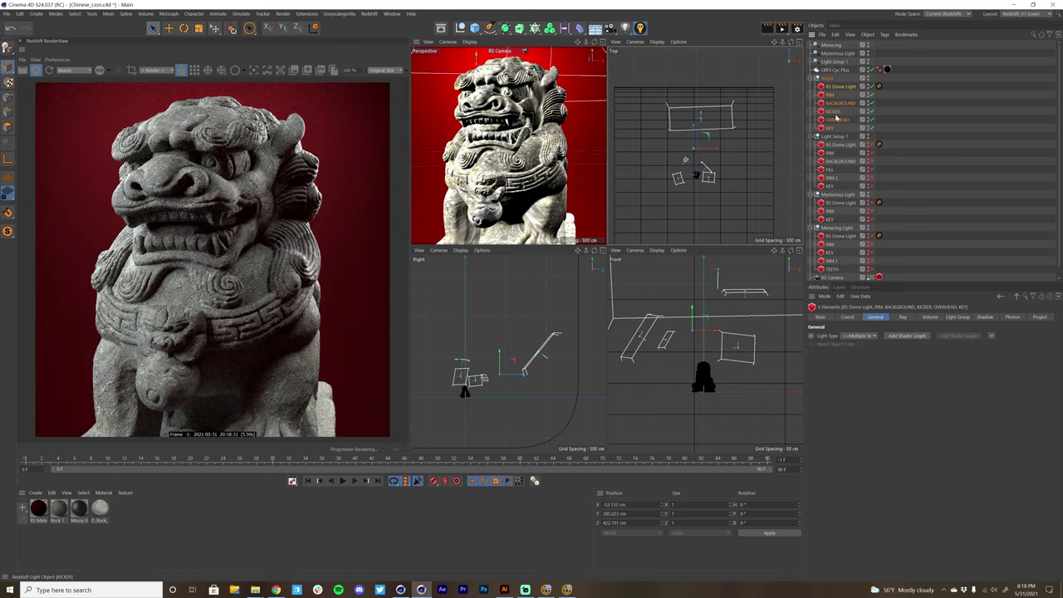
# Rename the Bright group's KICKER light to _KICKER so that soloing ignores it, and solo the BACKGROUND light.
pyautogui.click(835, 110)
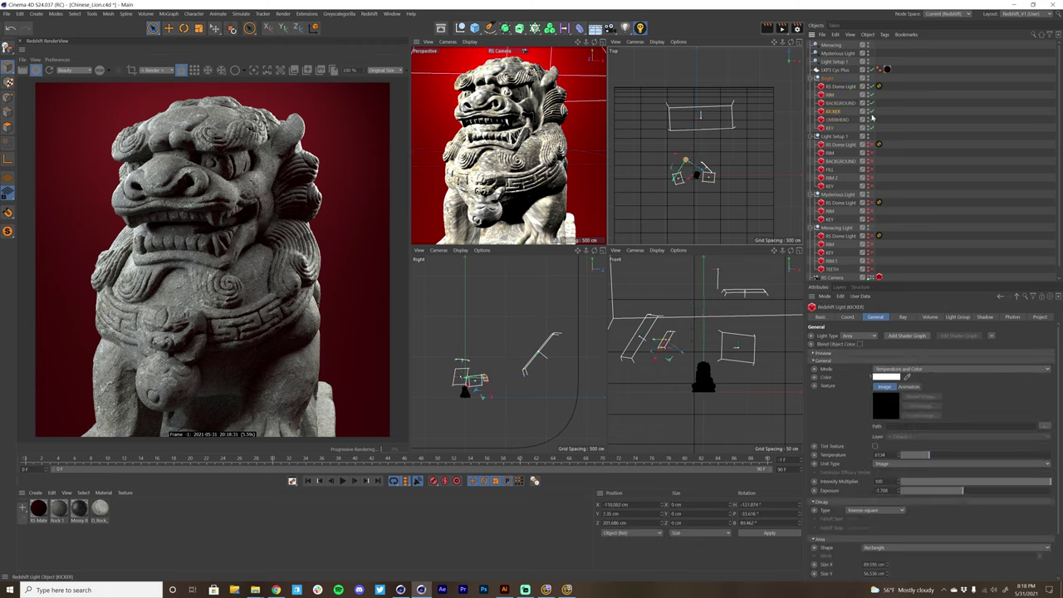
pyautogui.click(872, 112)
pyautogui.click(871, 112)
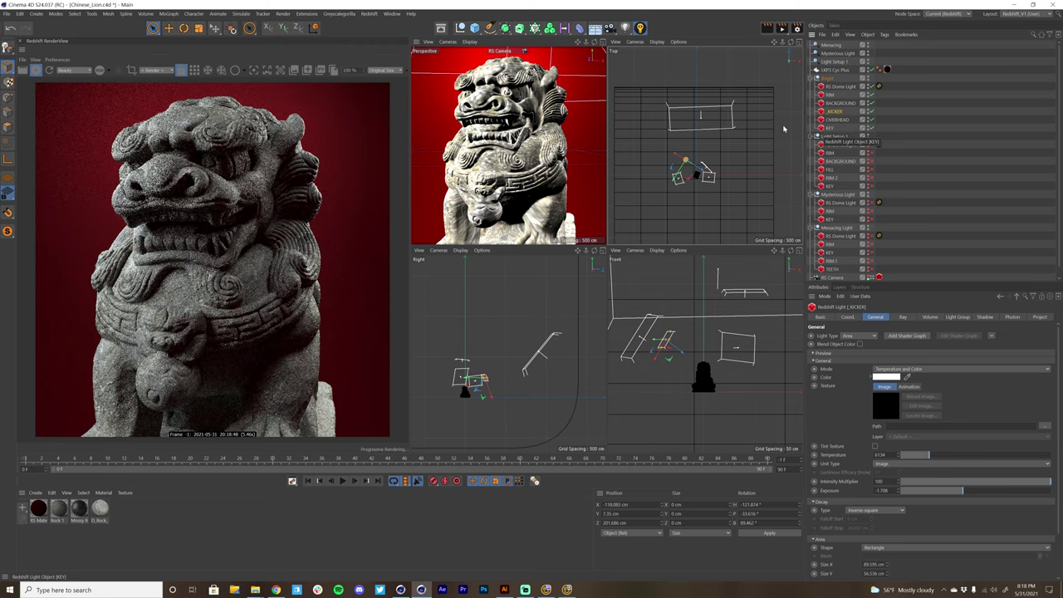
pyautogui.click(839, 103)
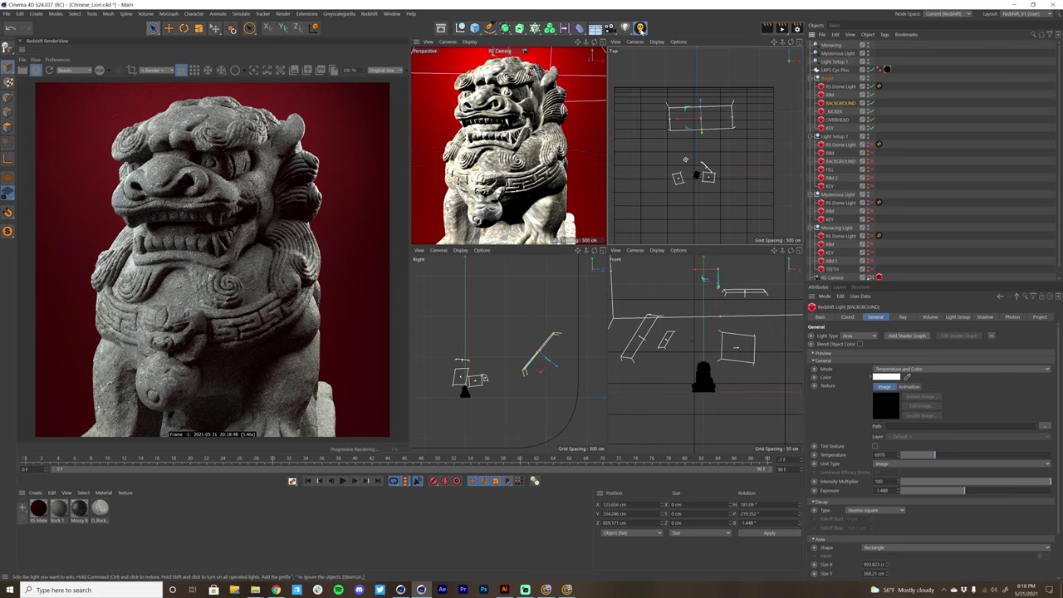
pyautogui.click(640, 29)
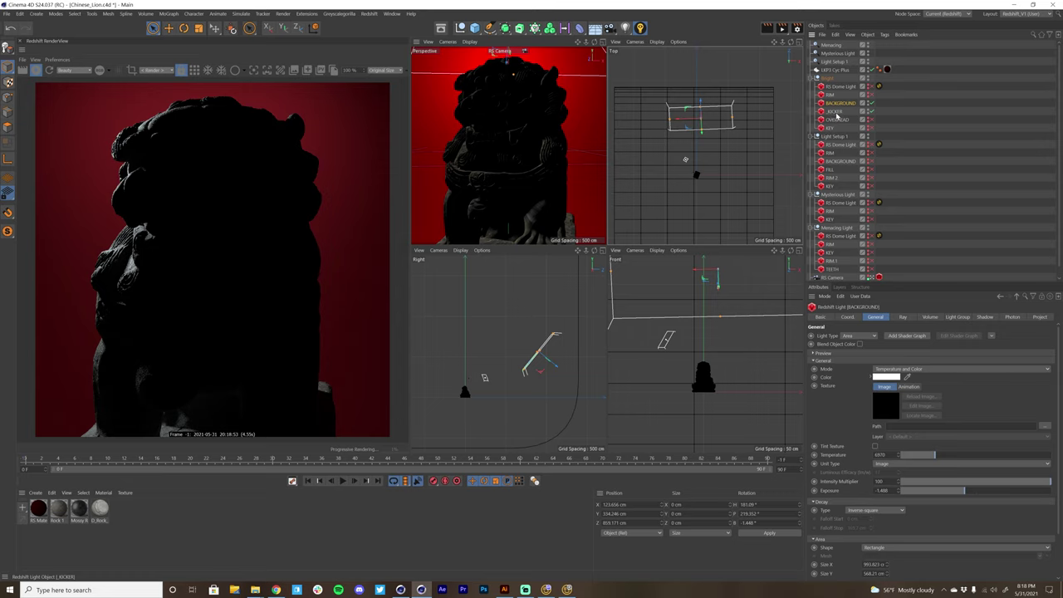
# Rename the Bright group's _KICKER light back to KICKER and restore all the lights of the Bright group.
pyautogui.click(837, 112)
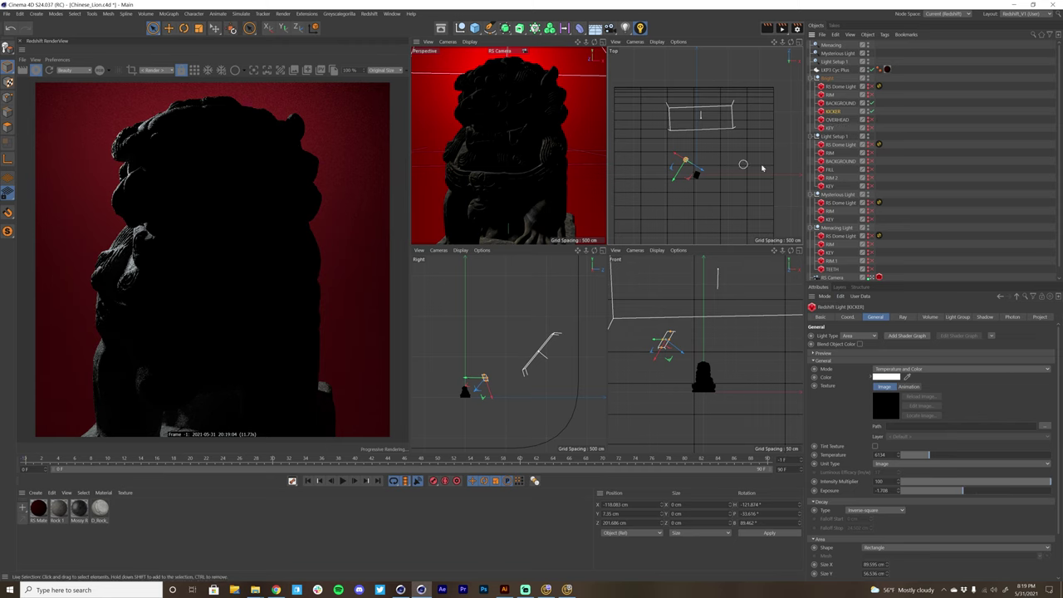
pyautogui.click(640, 28)
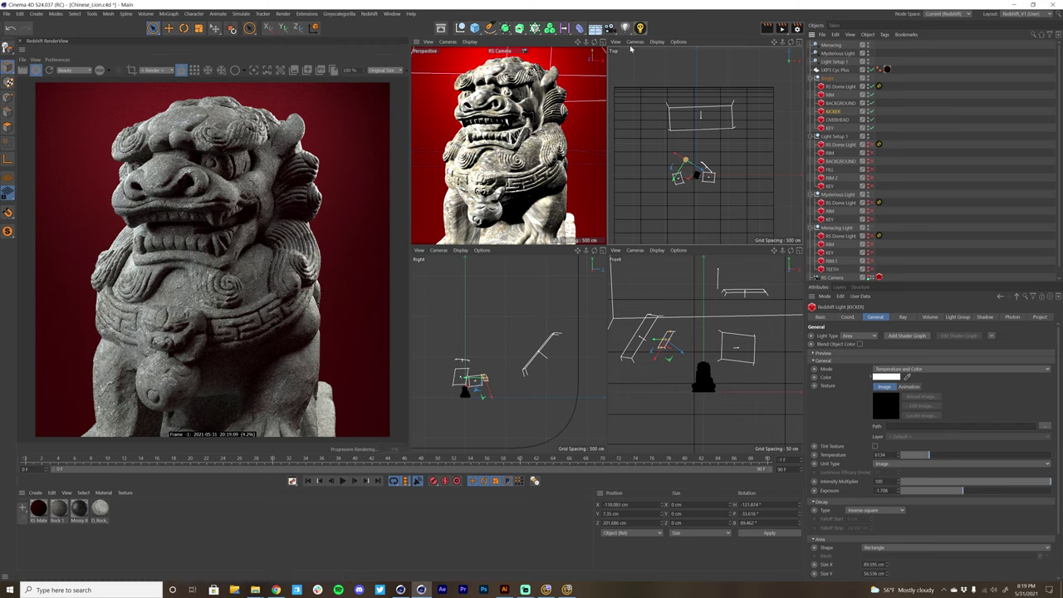
# Find the Light Solo command by searching for "light" and add it to the toolbar beside the light icons.
pyautogui.hotkey('shift', 'c')
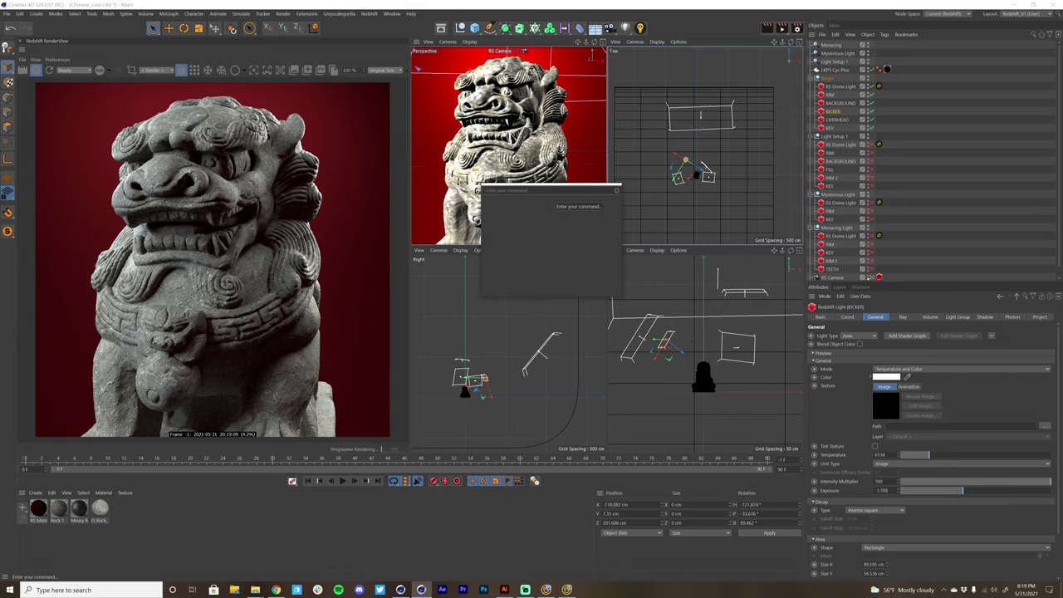
pyautogui.write('light')
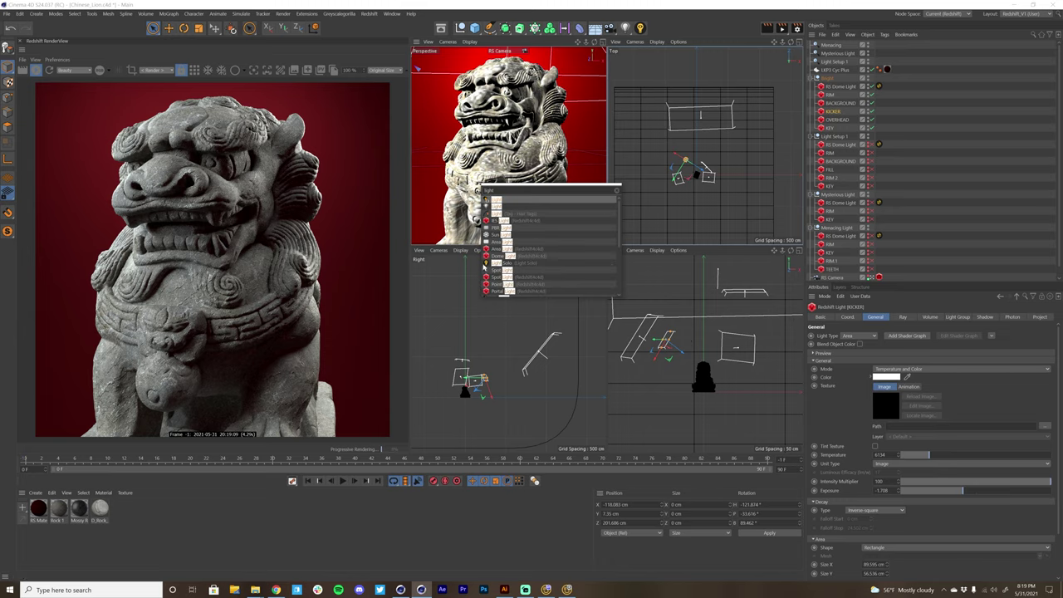
pyautogui.moveTo(487, 264); pyautogui.dragTo(640, 39)
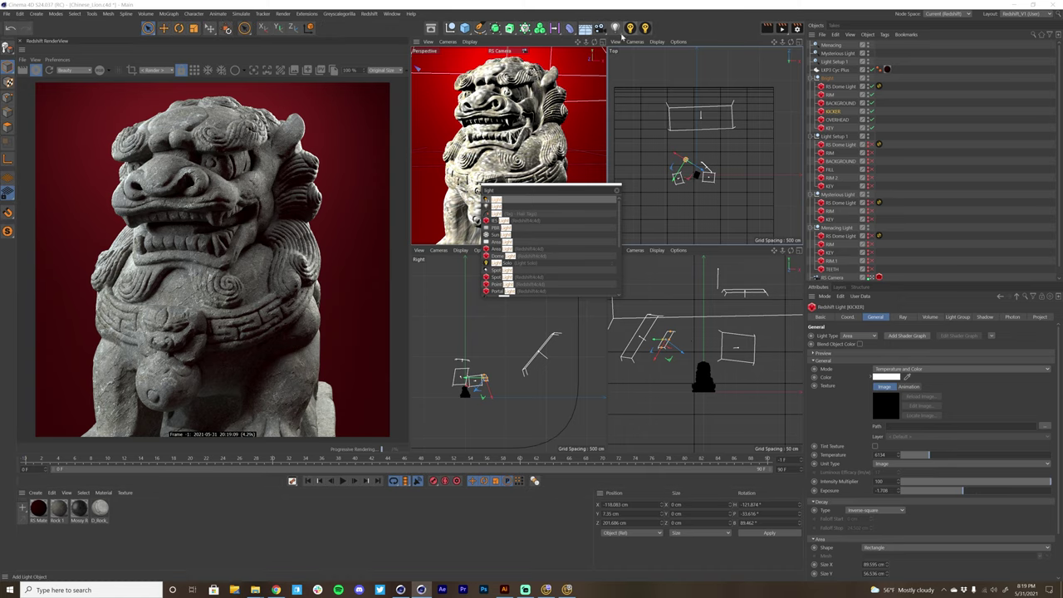
# Remove the duplicate Light Solo icon from the toolbar in palette editing mode and close the Customize Commands window.
pyautogui.rightClick(640, 29)
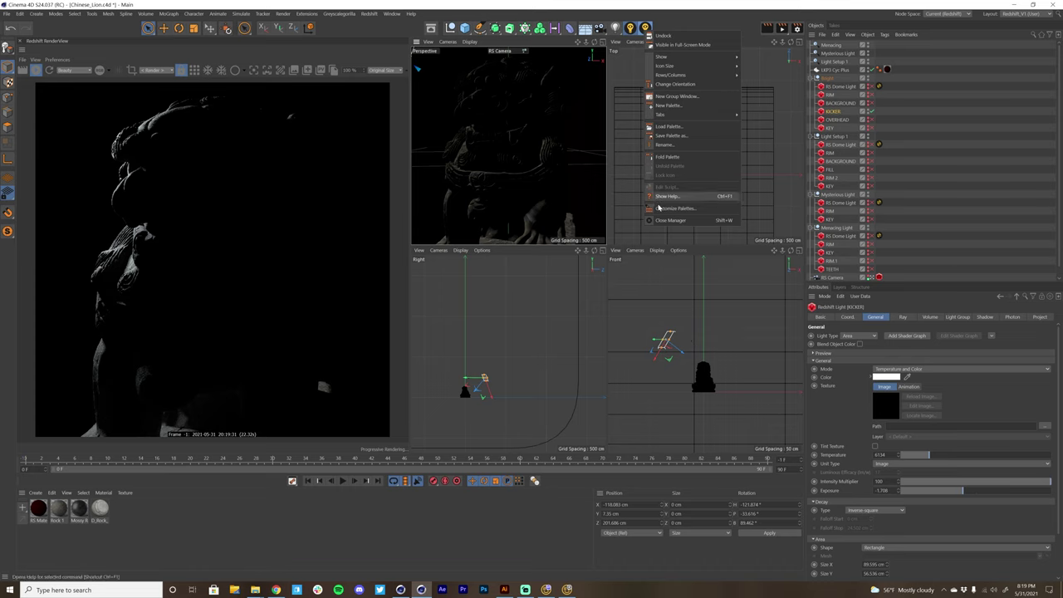
pyautogui.click(669, 207)
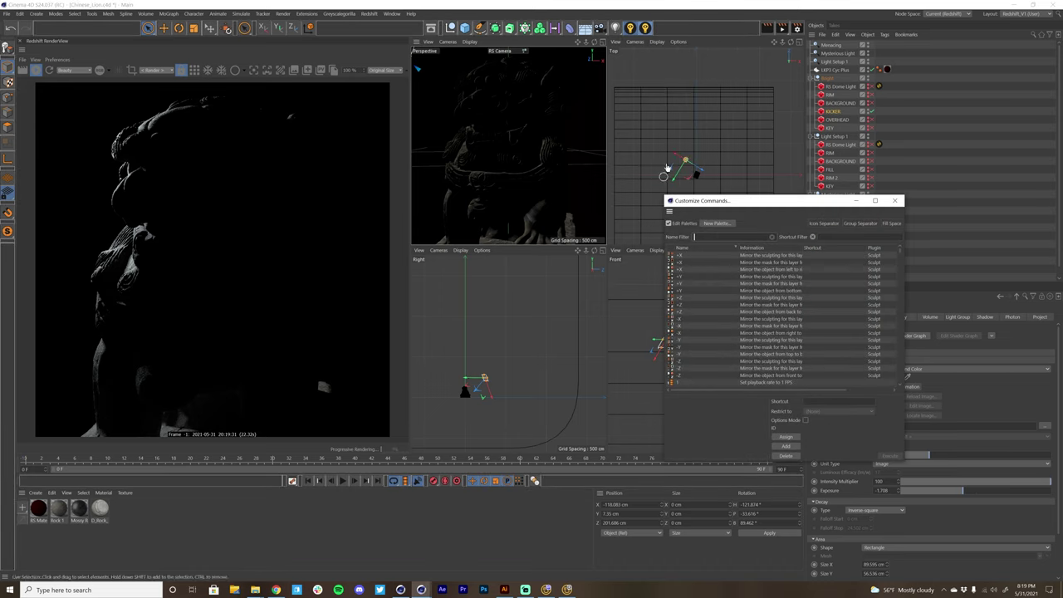
pyautogui.doubleClick(645, 29)
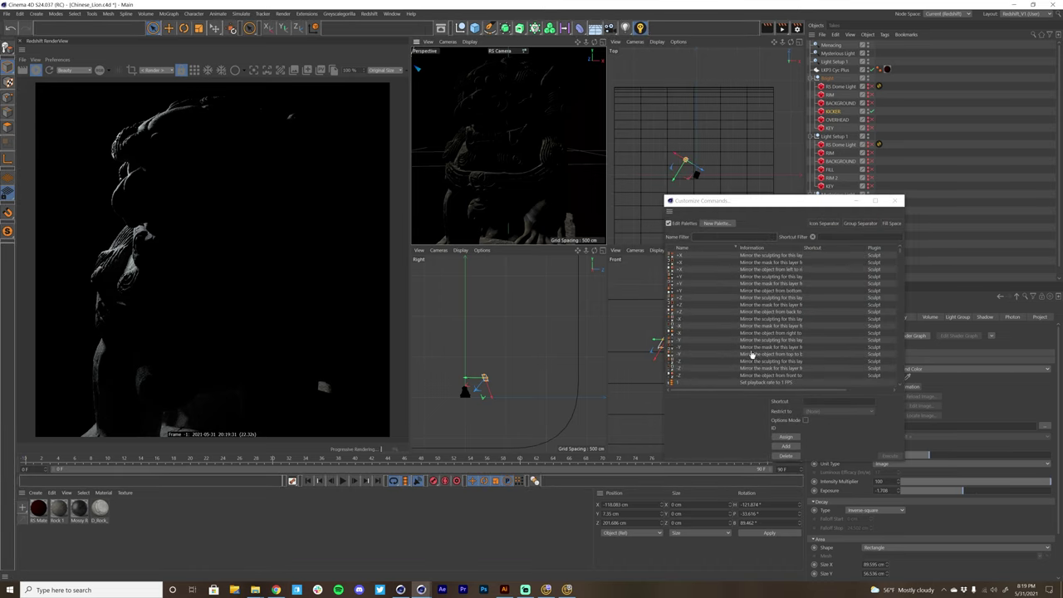
pyautogui.click(895, 200)
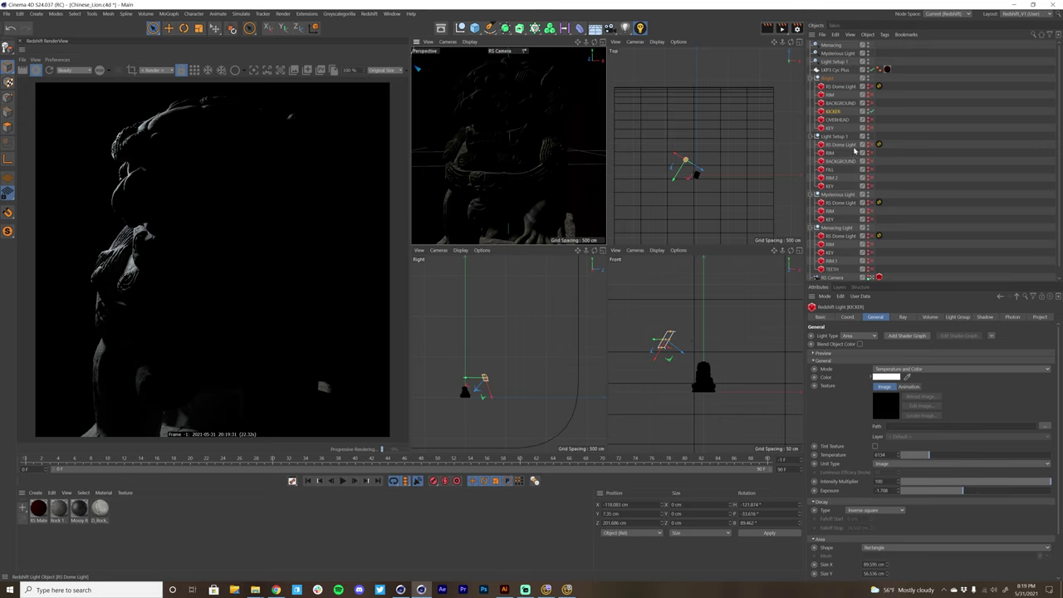
# Solo all six lights of the Light Setup 1 group, from RS Dome Light through KEY.
pyautogui.click(835, 145)
pyautogui.keyDown('shift'); pyautogui.click(829, 185); pyautogui.keyUp('shift')
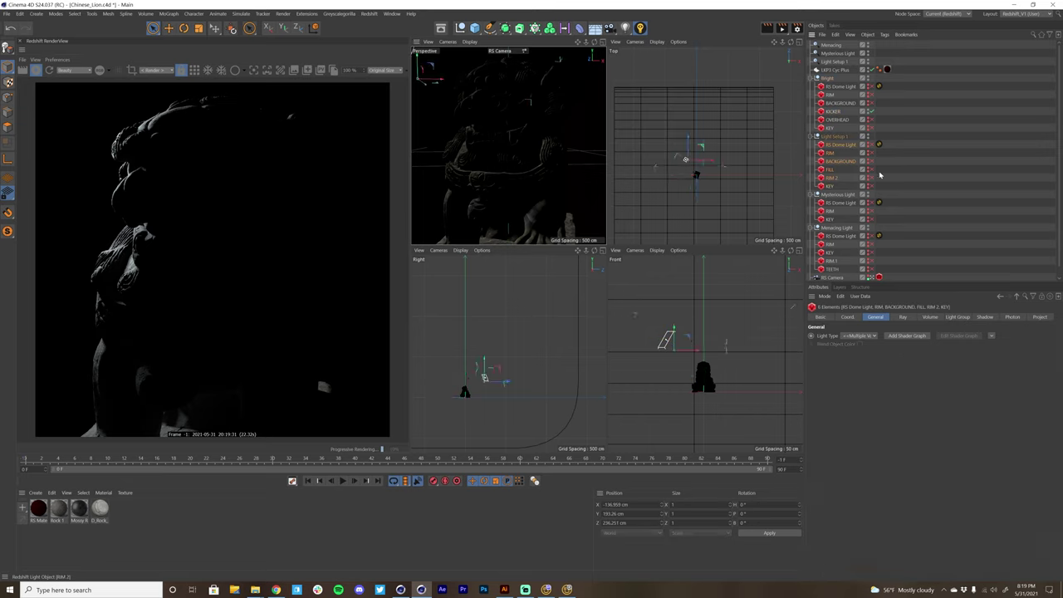
pyautogui.click(871, 161)
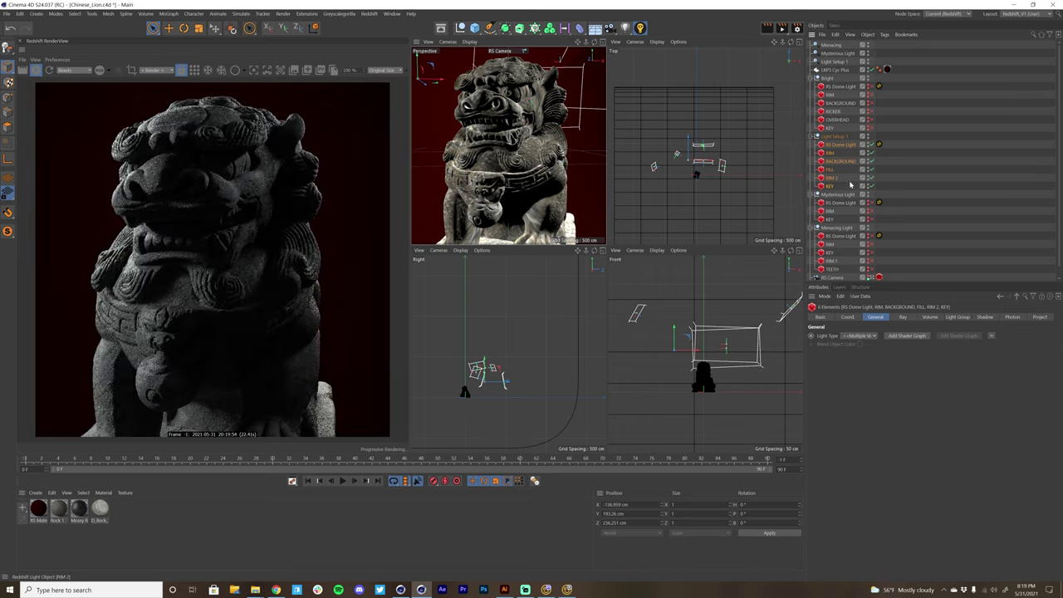
# Create a selection object from the Menacing Light group's five lights, RS Dome Light through TEETH.
pyautogui.scroll(-1, 1056, 154)
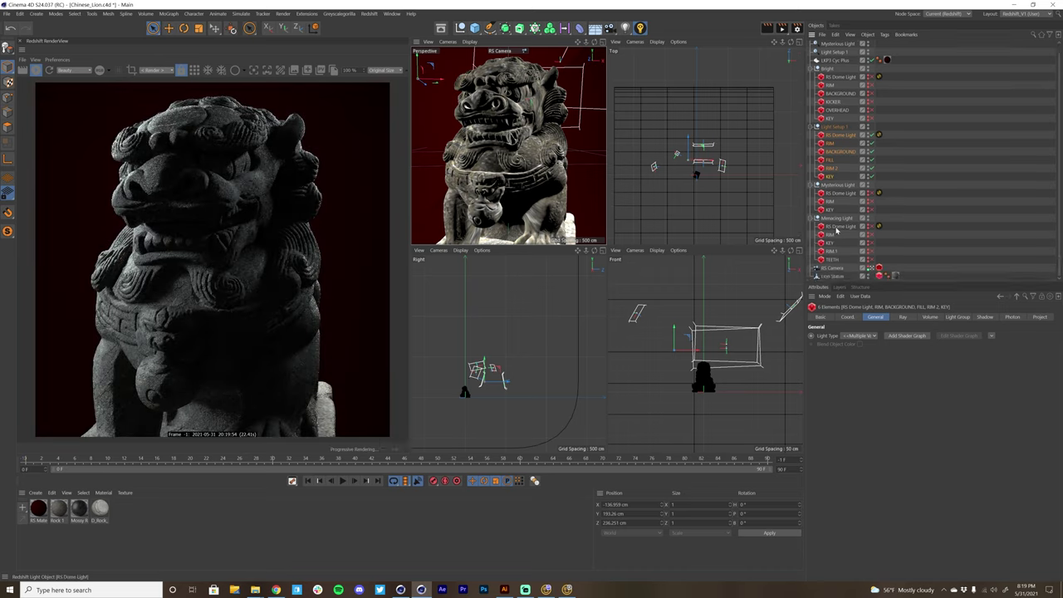
pyautogui.click(842, 226)
pyautogui.keyDown('shift'); pyautogui.click(827, 260); pyautogui.keyUp('shift')
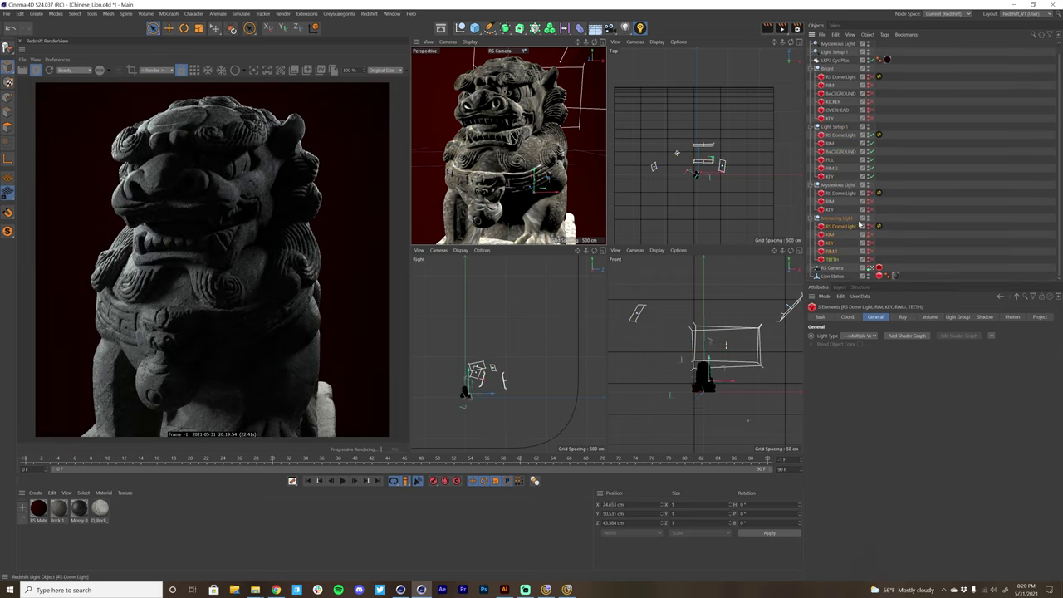
pyautogui.scroll(1, 1061, 211)
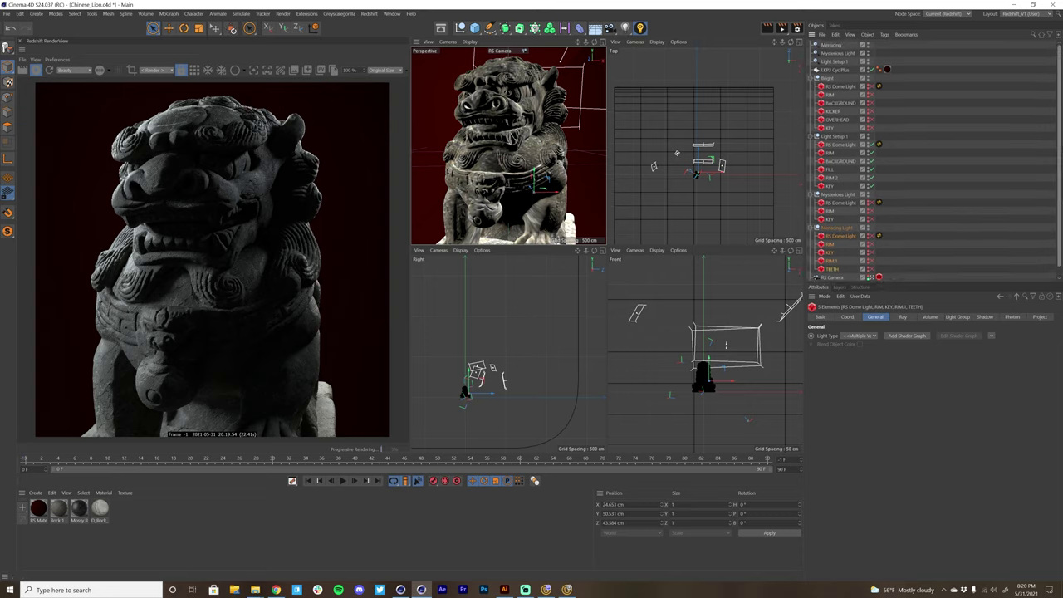
pyautogui.scroll(-1, 818, 265)
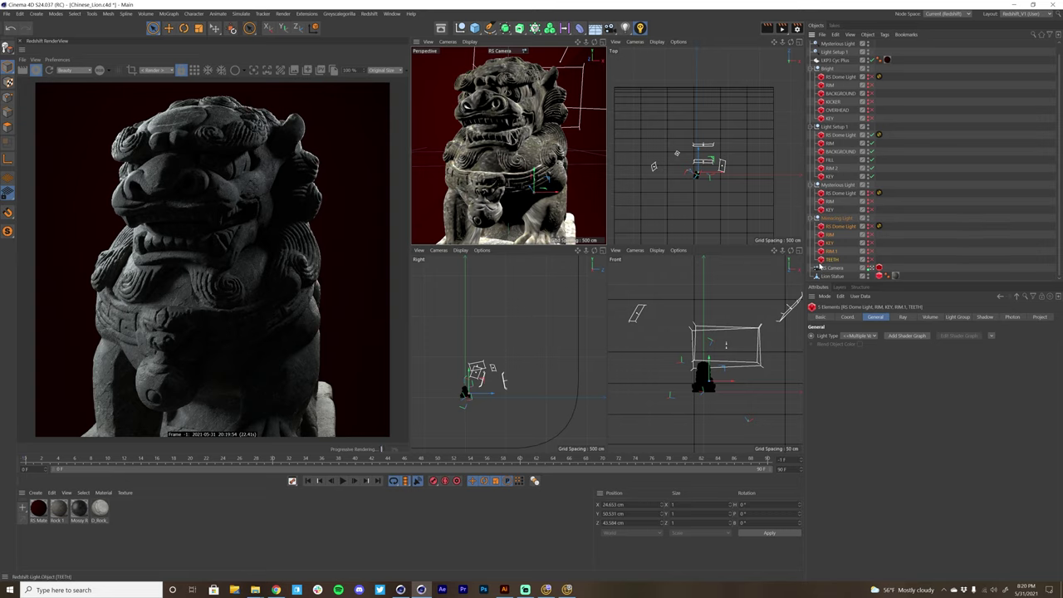
pyautogui.click(73, 14)
pyautogui.moveTo(107, 28)
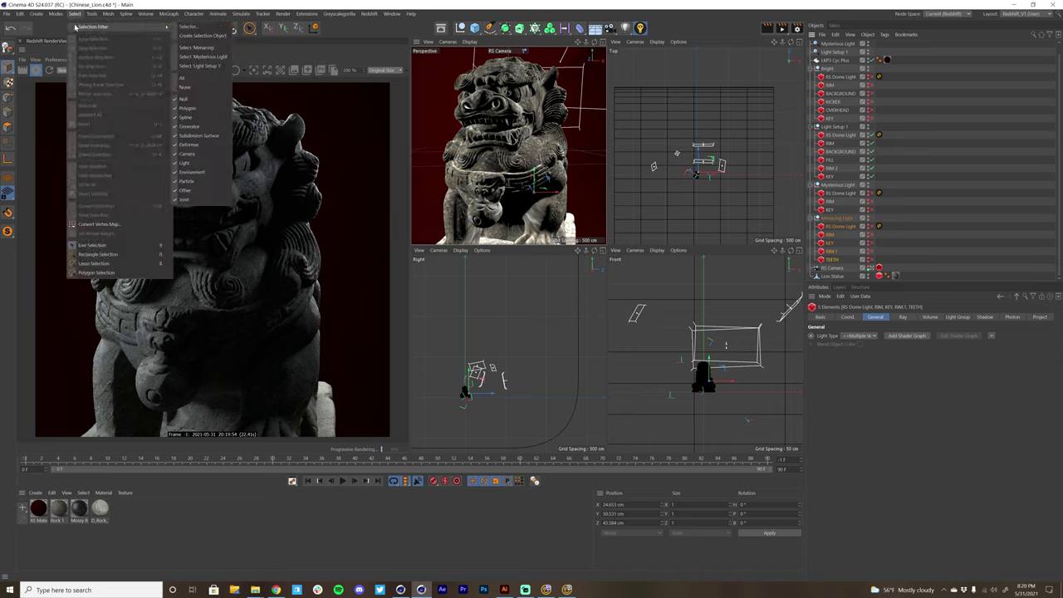
pyautogui.click(200, 37)
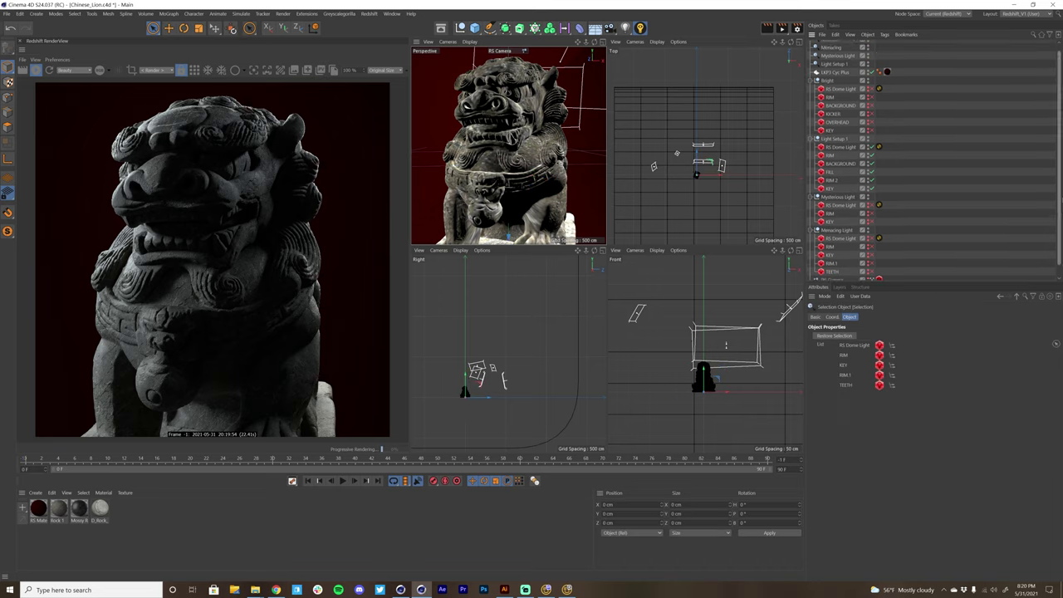
# Delete the old Menacing selection object and rename the new selection object as Menacing.
pyautogui.scroll(1, 855, 49)
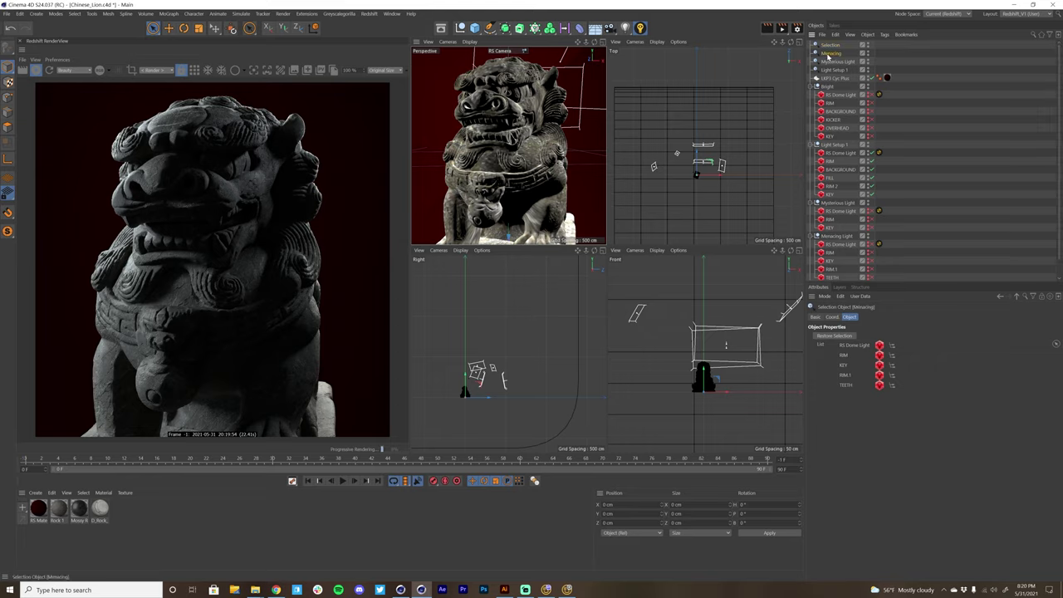
pyautogui.press('Delete')
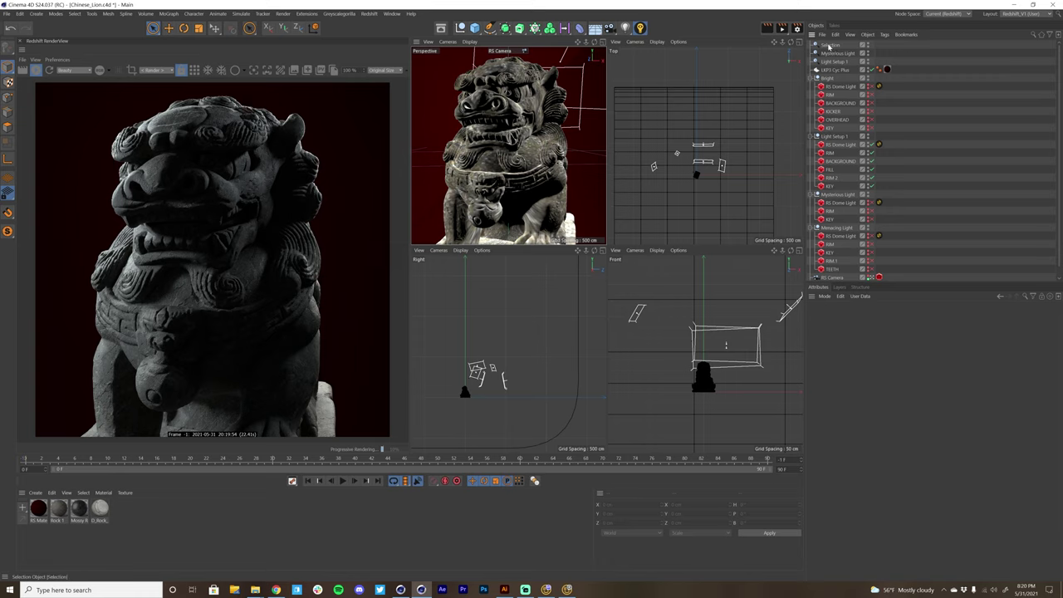
pyautogui.click(829, 46)
pyautogui.write('Me')
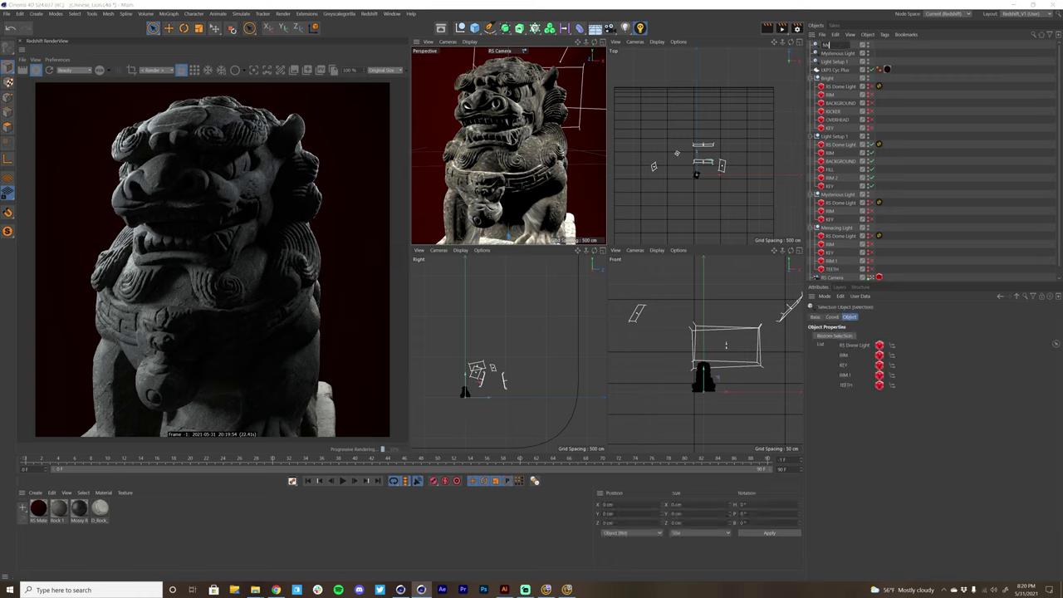
pyautogui.write('nacnacing')
pyautogui.press('Return')
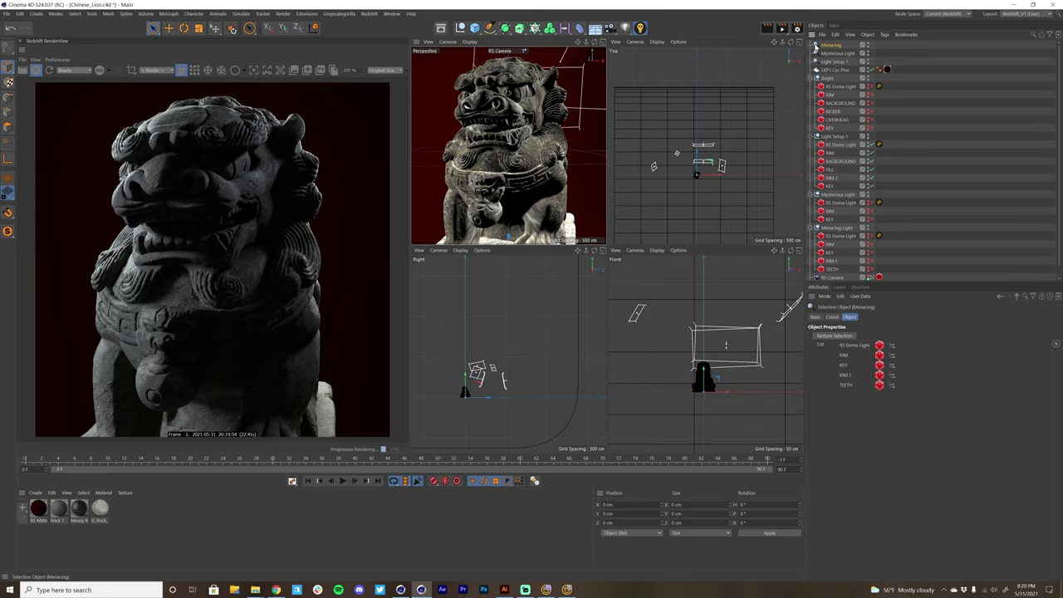
# Restore the light selection stored in the Menacing selection object and solo those lights.
pyautogui.doubleClick(816, 46)
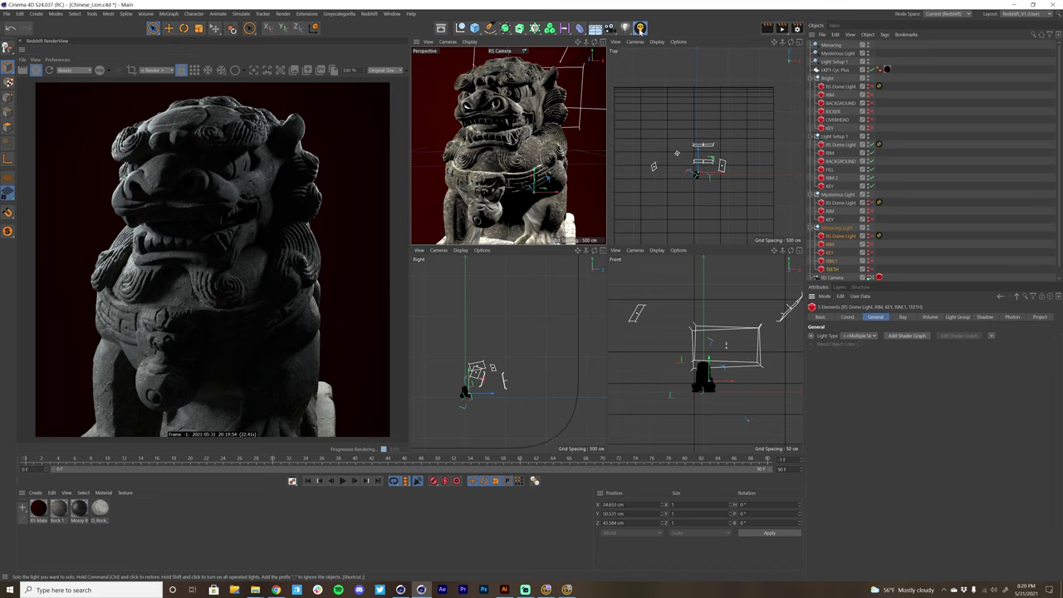
pyautogui.click(641, 27)
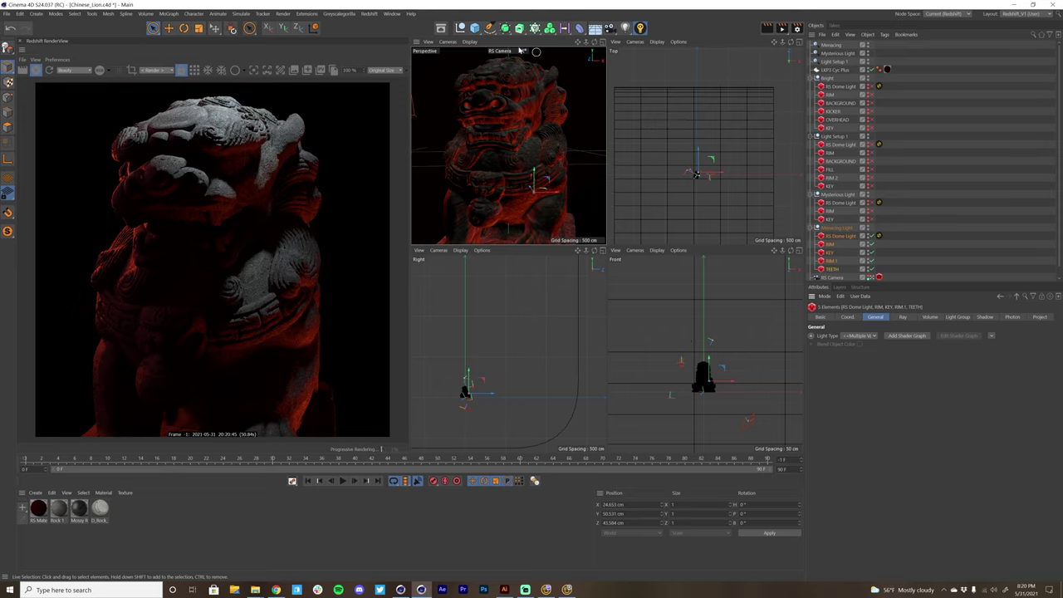
# Open the command customization window, filter the commands by "Light Solo" and select the Light Solo command.
pyautogui.click(391, 14)
pyautogui.moveTo(394, 28)
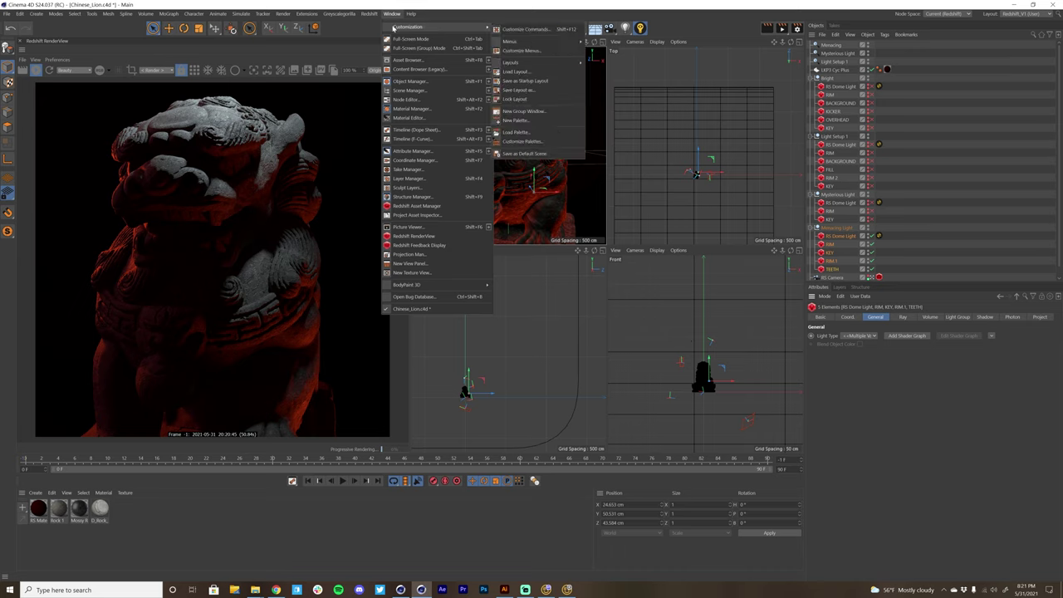
pyautogui.click(522, 141)
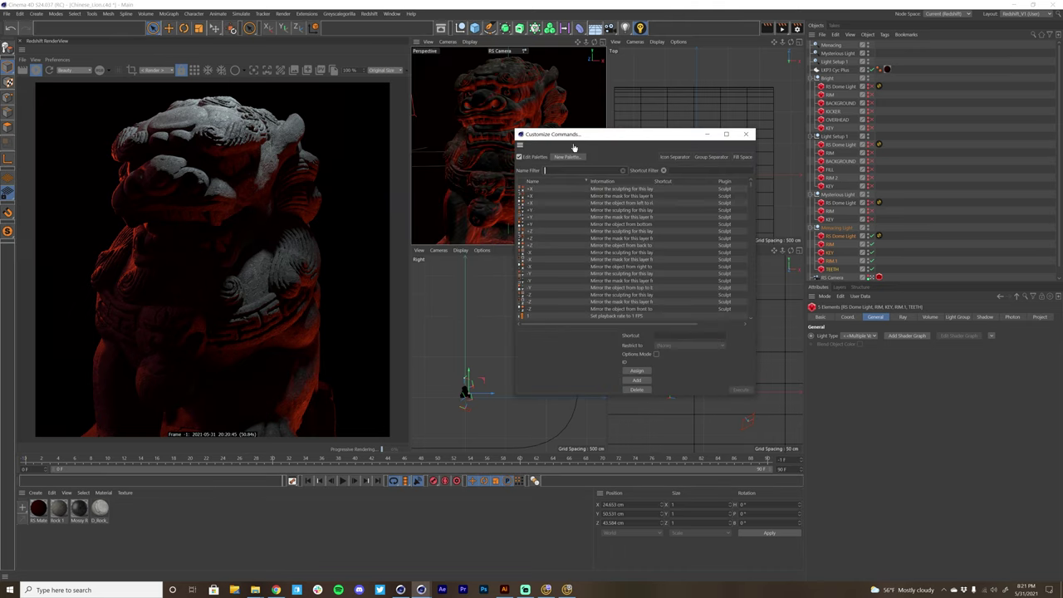
pyautogui.click(559, 189)
pyautogui.write('Light Solo')
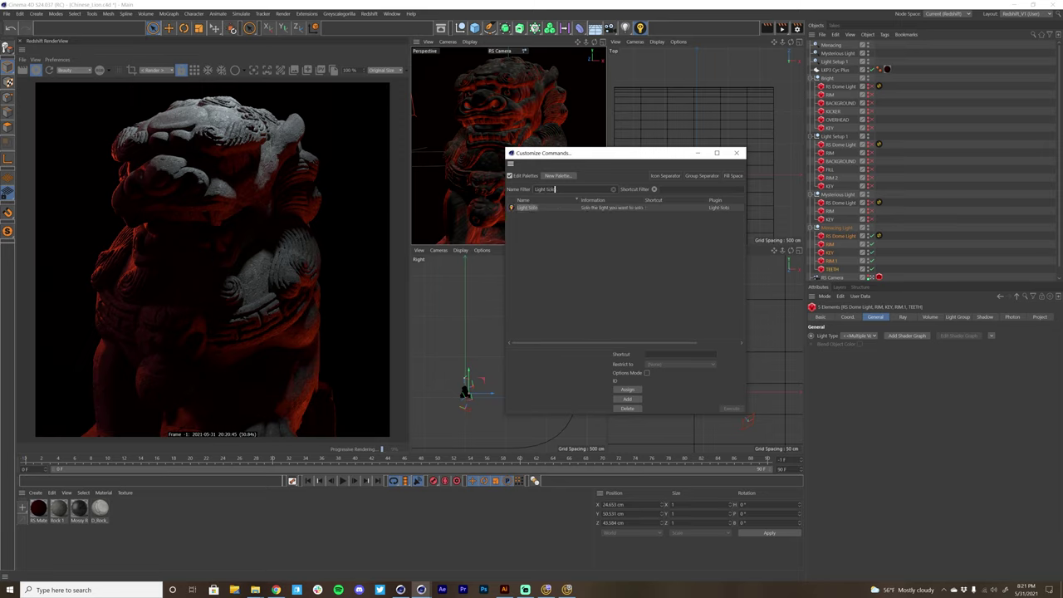
pyautogui.click(525, 208)
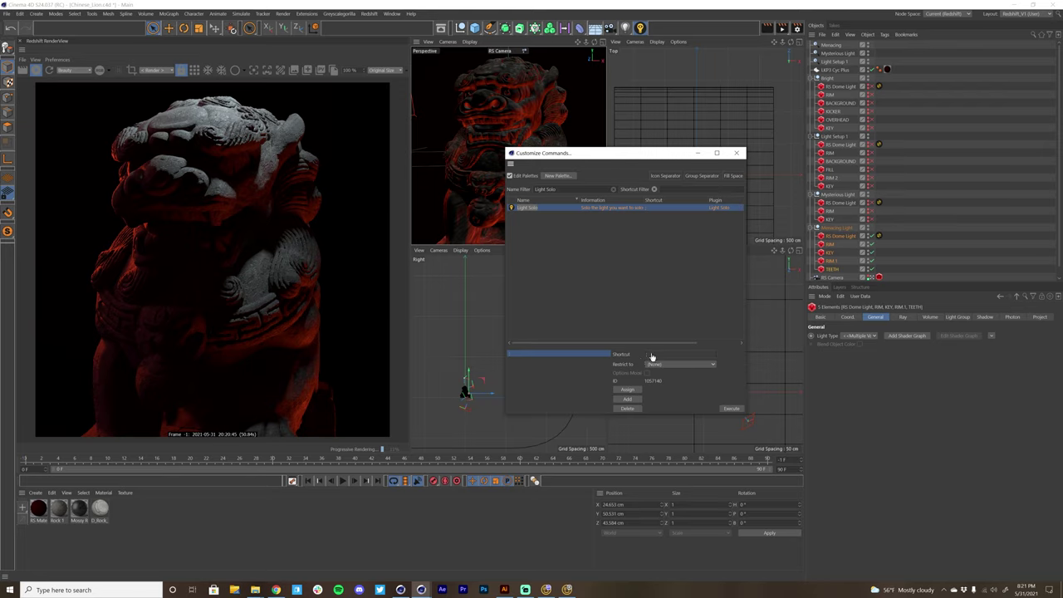
# Add a keyboard shortcut to Light Solo, decline removing the conflicting assignments, and close the customization window.
pyautogui.click(652, 355)
pyautogui.click(631, 399)
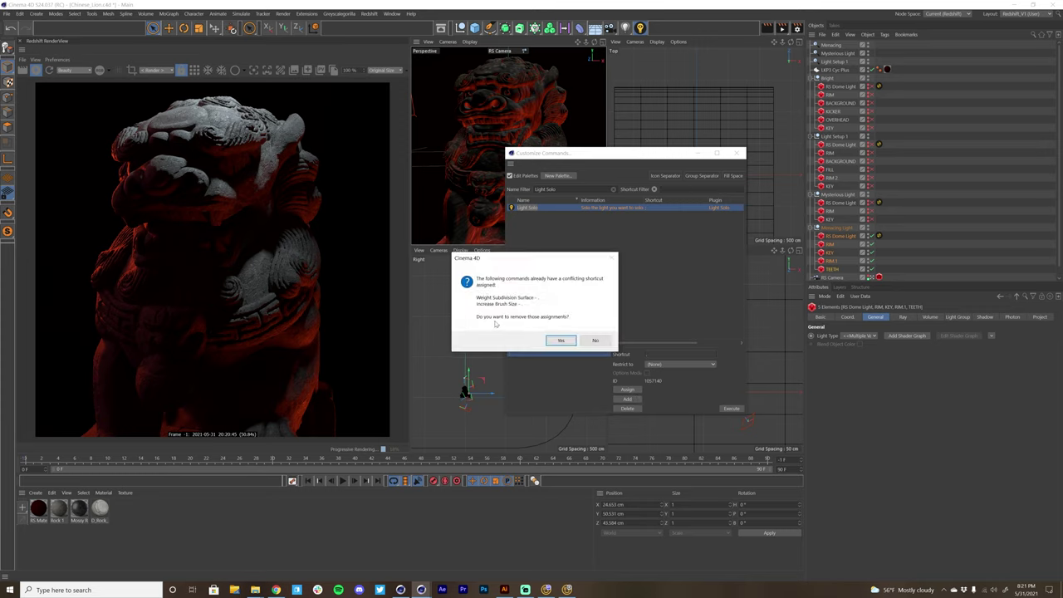
pyautogui.click(595, 340)
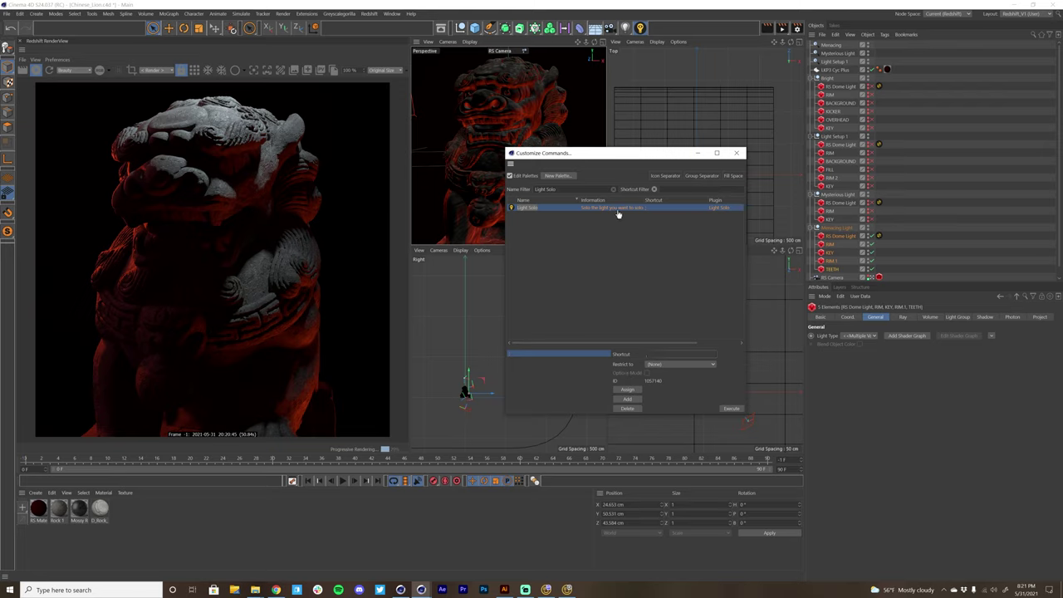
pyautogui.click(736, 153)
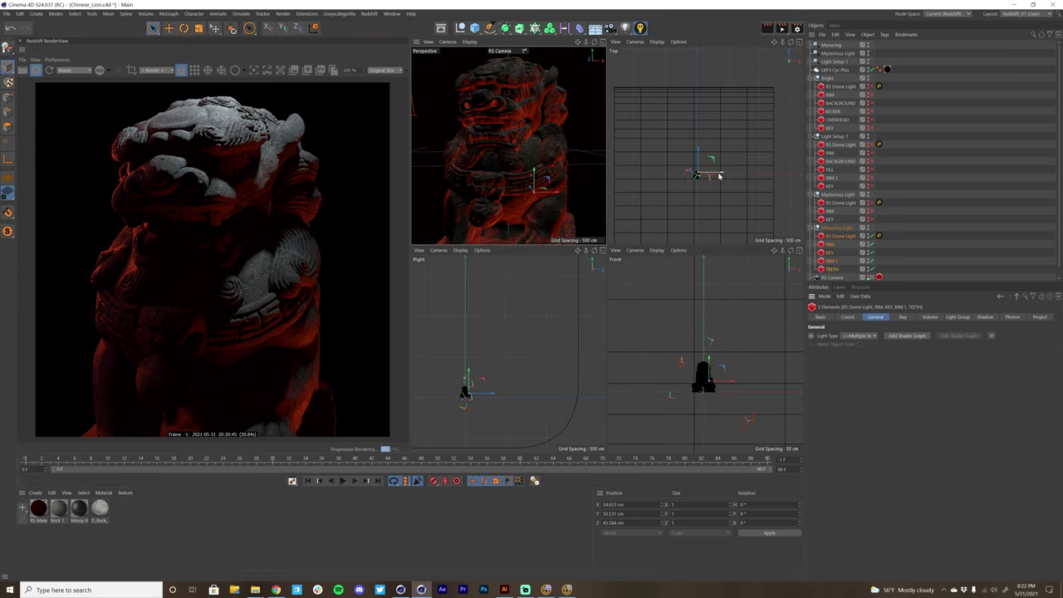
# Cycle the solo through Light Setup 1's lights: BACKGROUND, RIM 2, BACKGROUND through RIM 2 together, RS Dome Light, and BACKGROUND again.
pyautogui.click(837, 161)
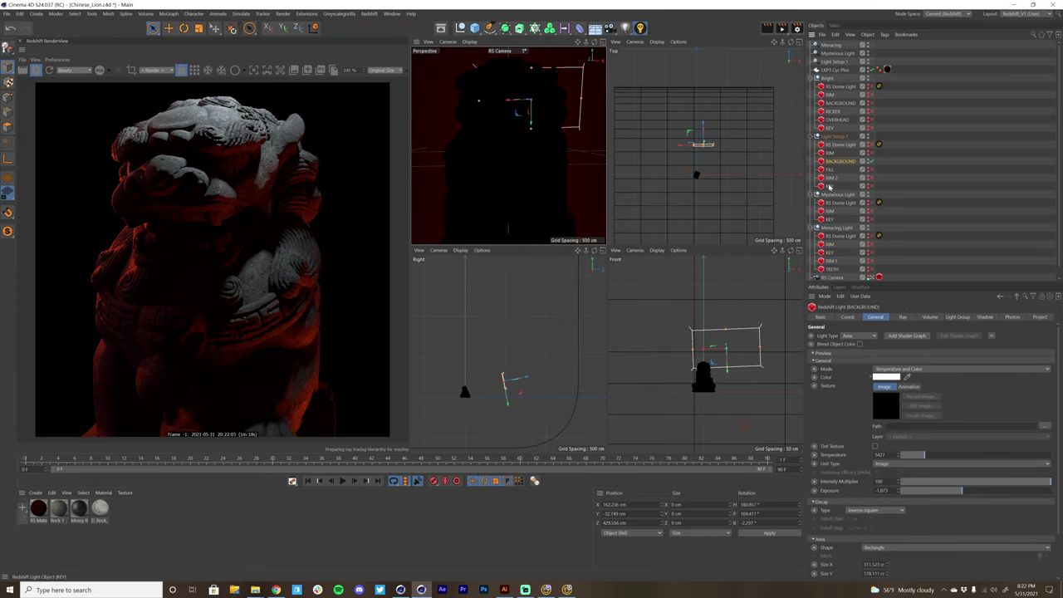
pyautogui.click(829, 178)
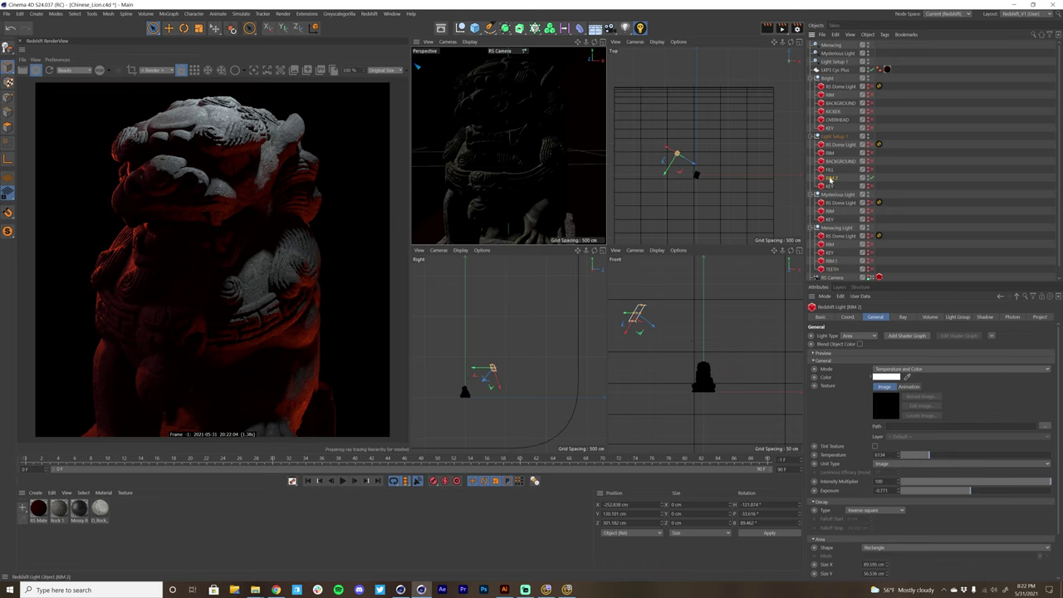
pyautogui.keyDown('shift'); pyautogui.click(835, 162); pyautogui.keyUp('shift')
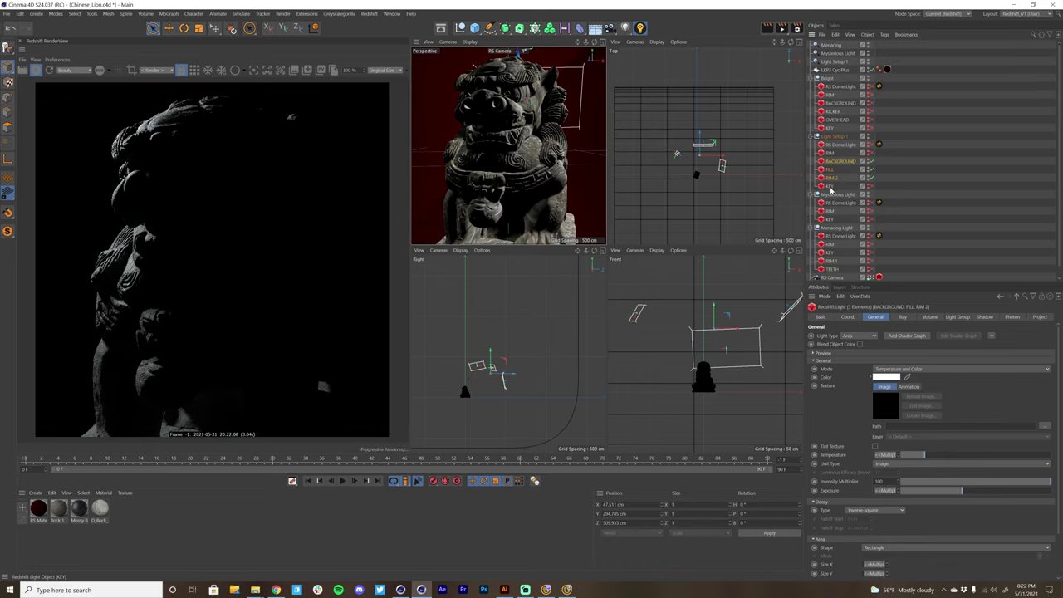
pyautogui.click(847, 147)
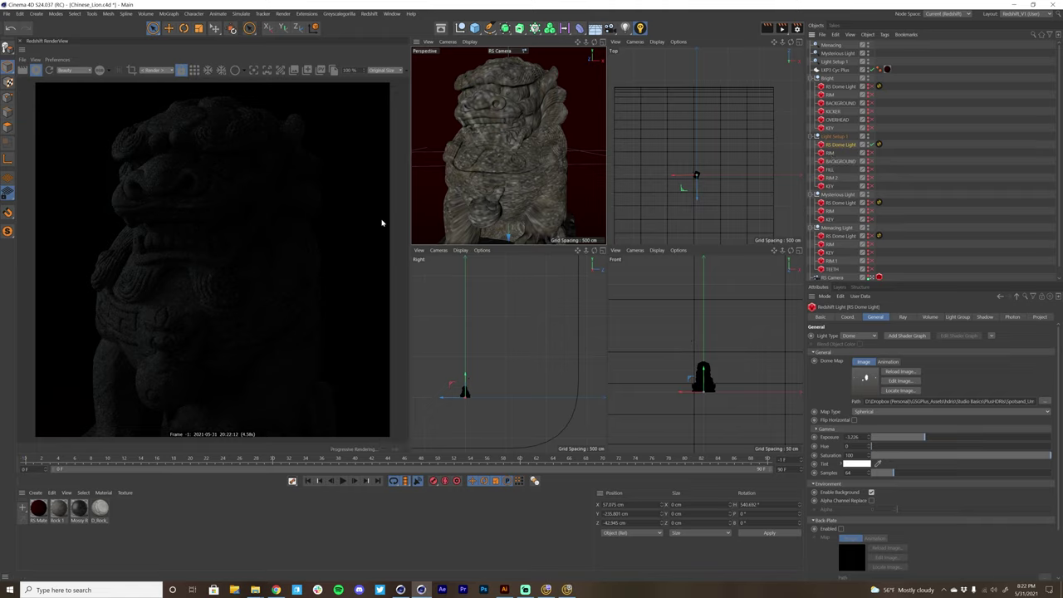
pyautogui.click(836, 161)
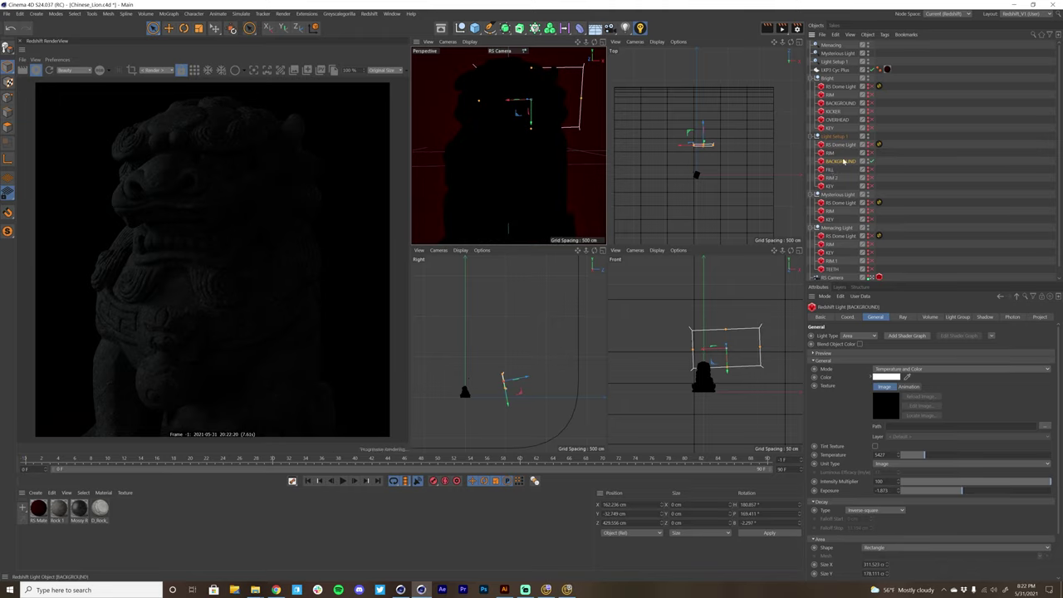
# Select the RIM 2 light in the Light Setup 1 group.
pyautogui.click(834, 178)
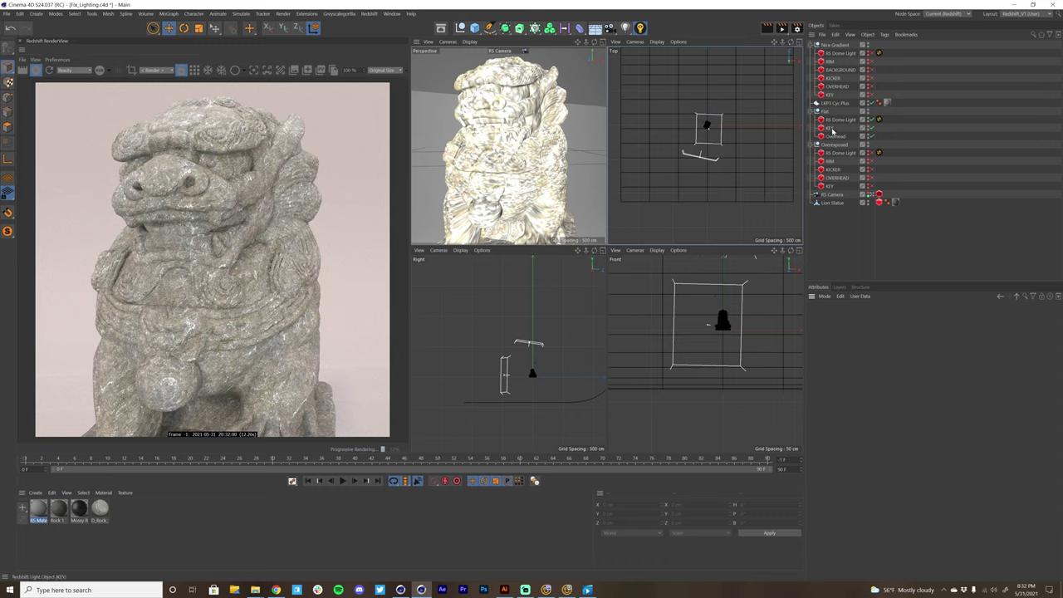
# Solo the Flat group's RS Dome Light to test its exposure, restore the group's lights and set the exposure to about 1.97.
pyautogui.click(866, 129)
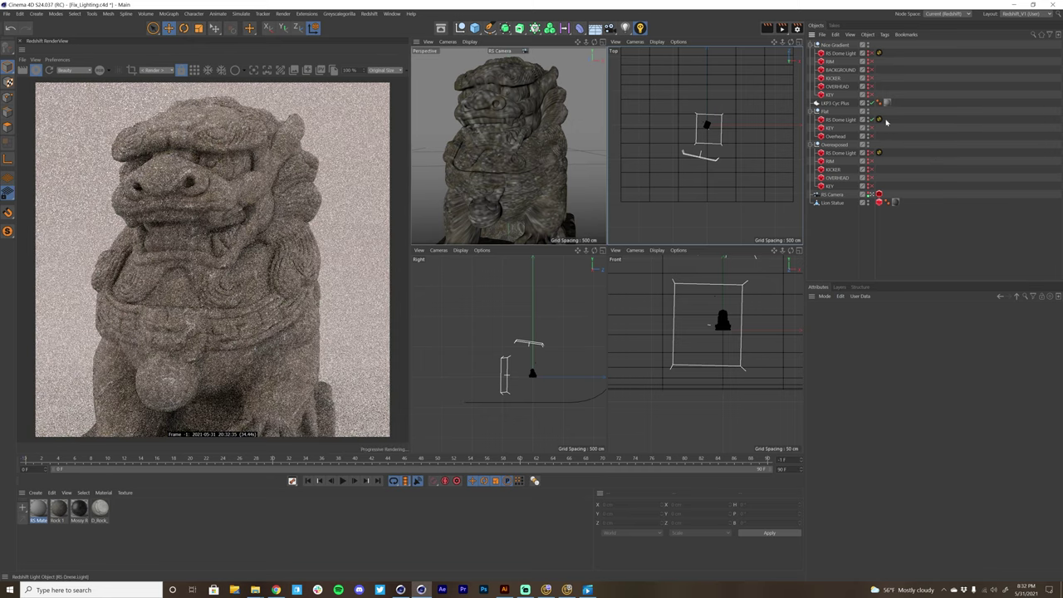
pyautogui.click(840, 119)
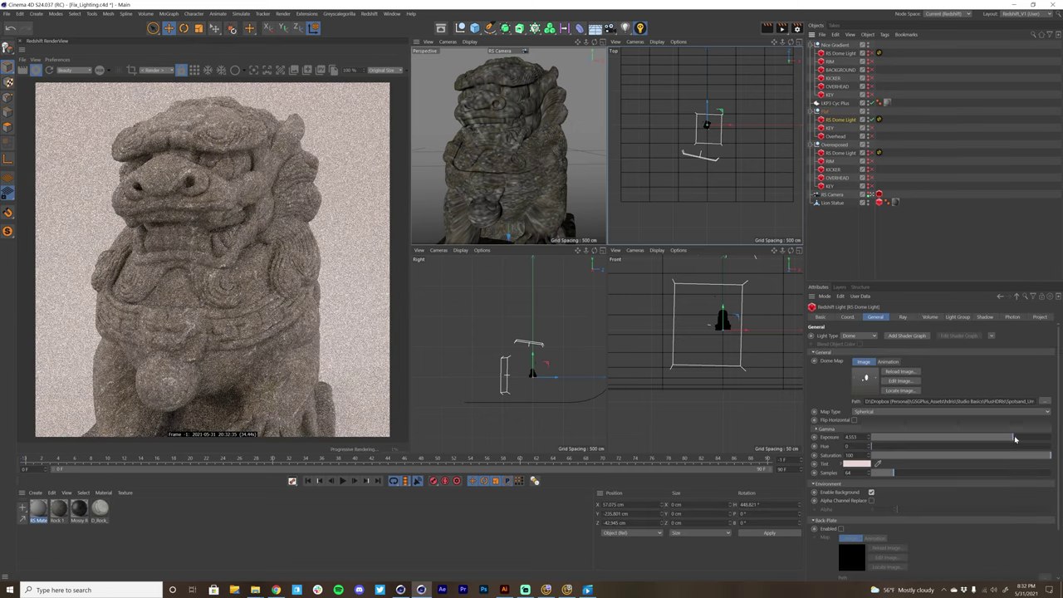
pyautogui.moveTo(1014, 438); pyautogui.dragTo(1044, 440)
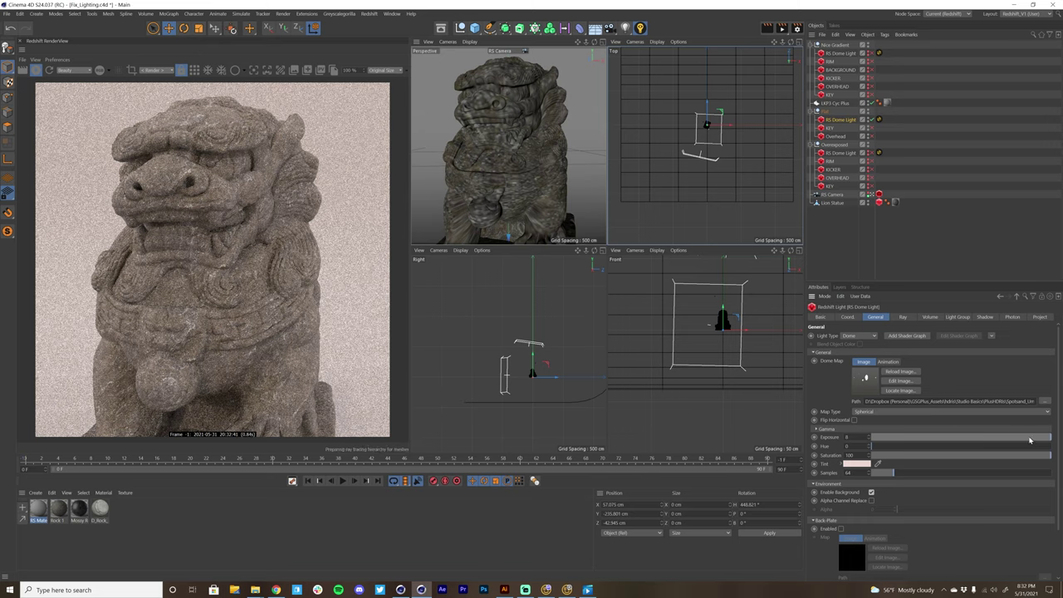
pyautogui.click(1030, 439)
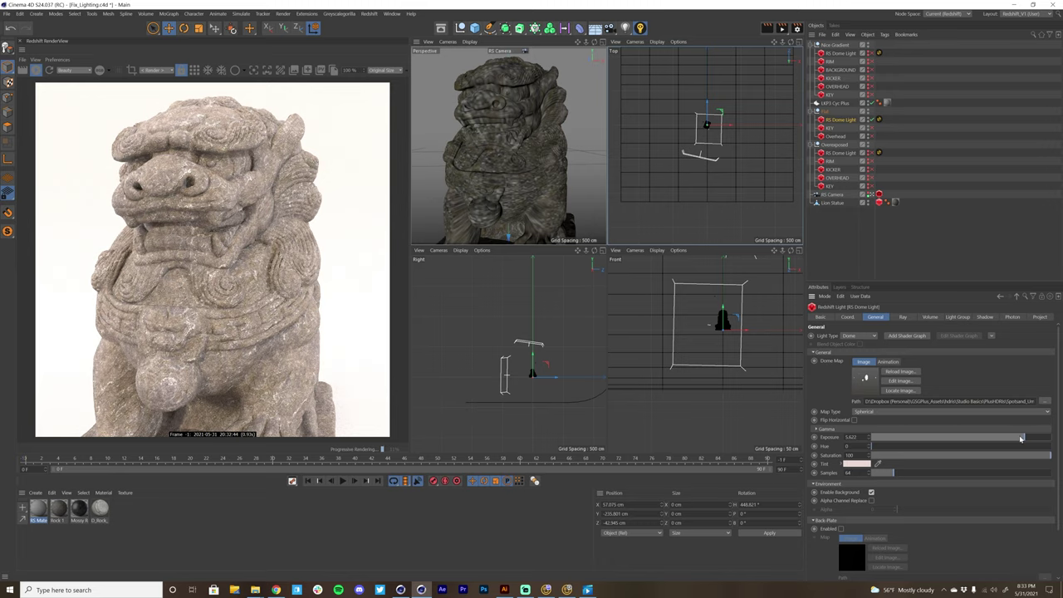
pyautogui.moveTo(1004, 440); pyautogui.dragTo(972, 441)
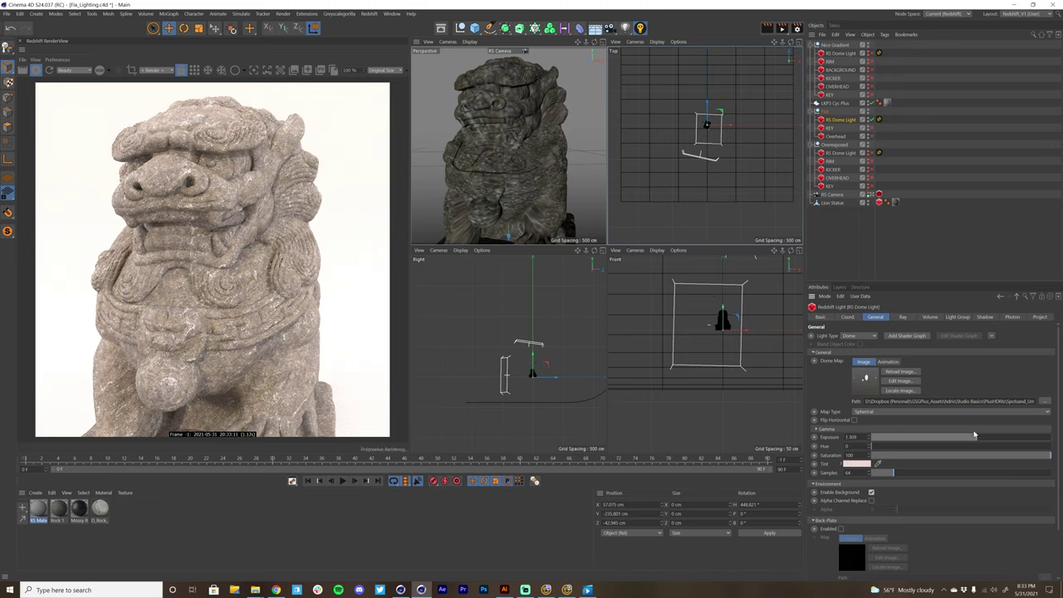
pyautogui.moveTo(975, 437); pyautogui.dragTo(973, 438)
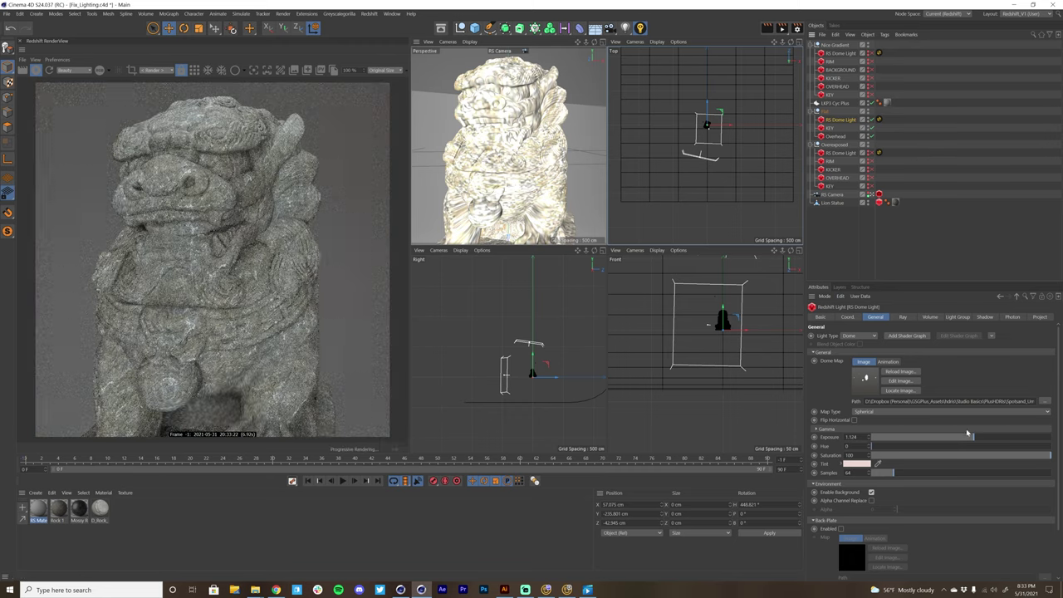
pyautogui.moveTo(967, 433); pyautogui.dragTo(983, 437)
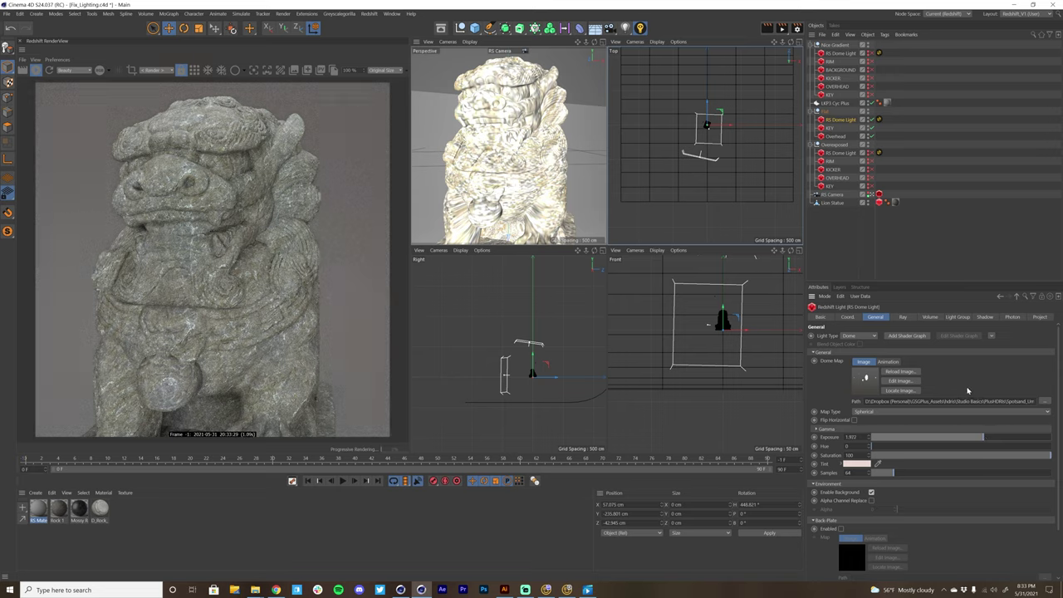
# Solo the Flat group's KEY light, move it to about X -404 cm, Z -220 cm and rotate its heading to about -41.7°.
pyautogui.click(829, 128)
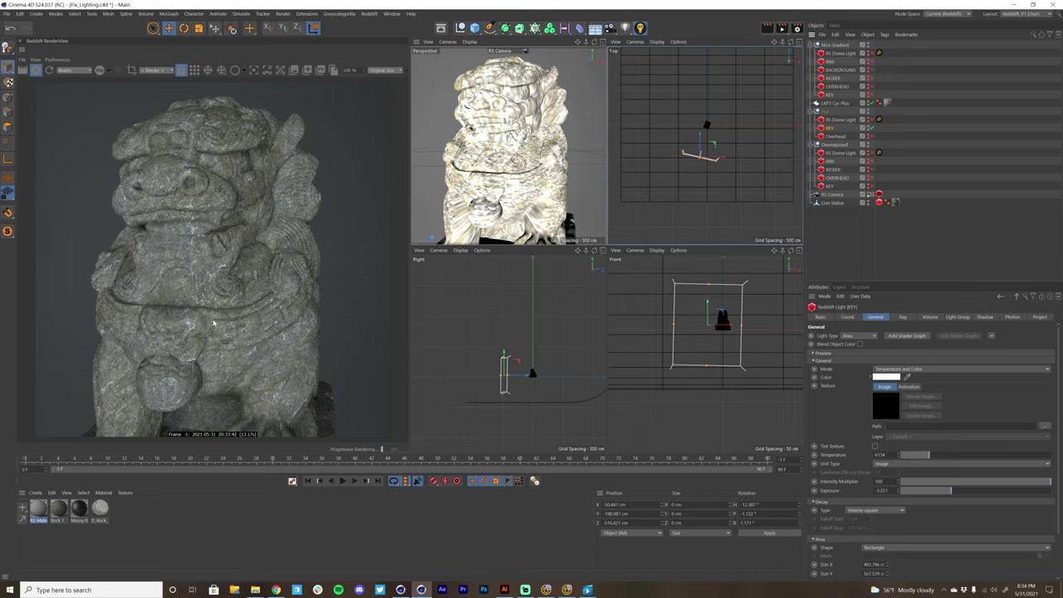
pyautogui.moveTo(711, 182); pyautogui.dragTo(678, 168)
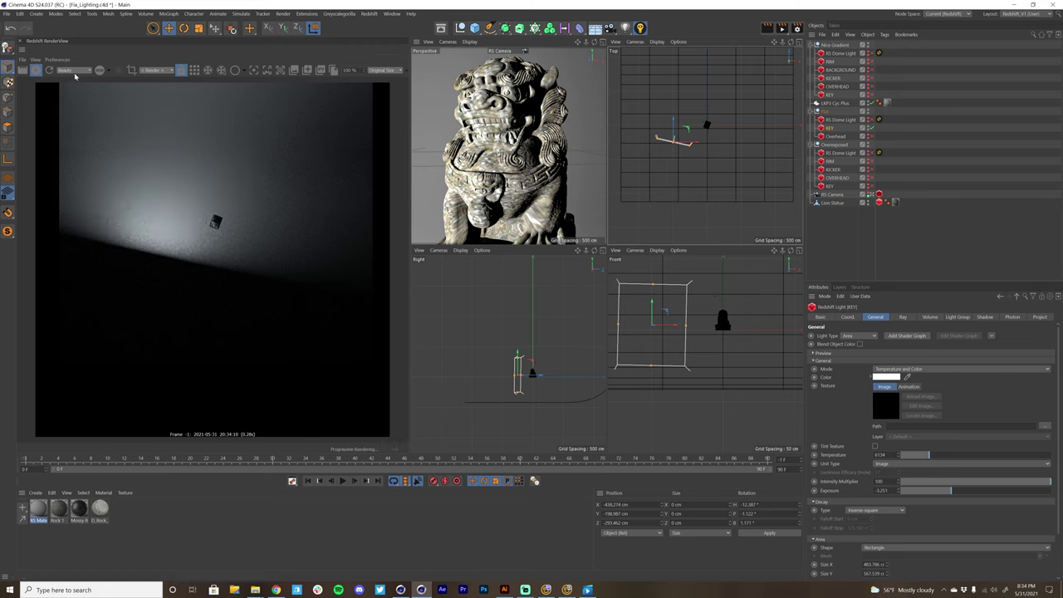
pyautogui.press('r')
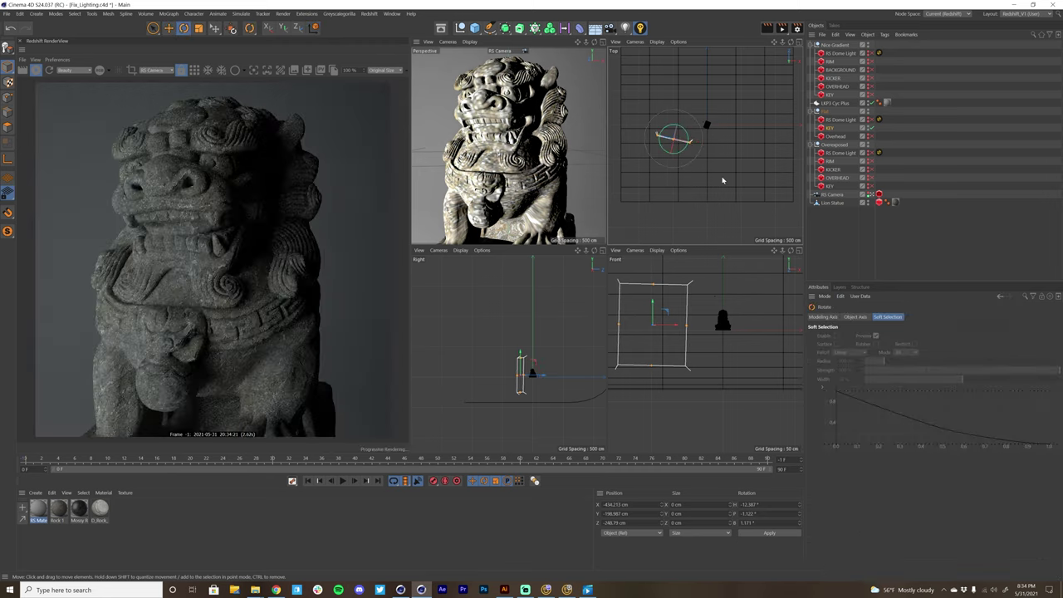
pyautogui.moveTo(723, 180)
pyautogui.mouseDown()
pyautogui.moveTo(676, 205)
pyautogui.moveTo(730, 180)
pyautogui.mouseUp()
pyautogui.press('e')
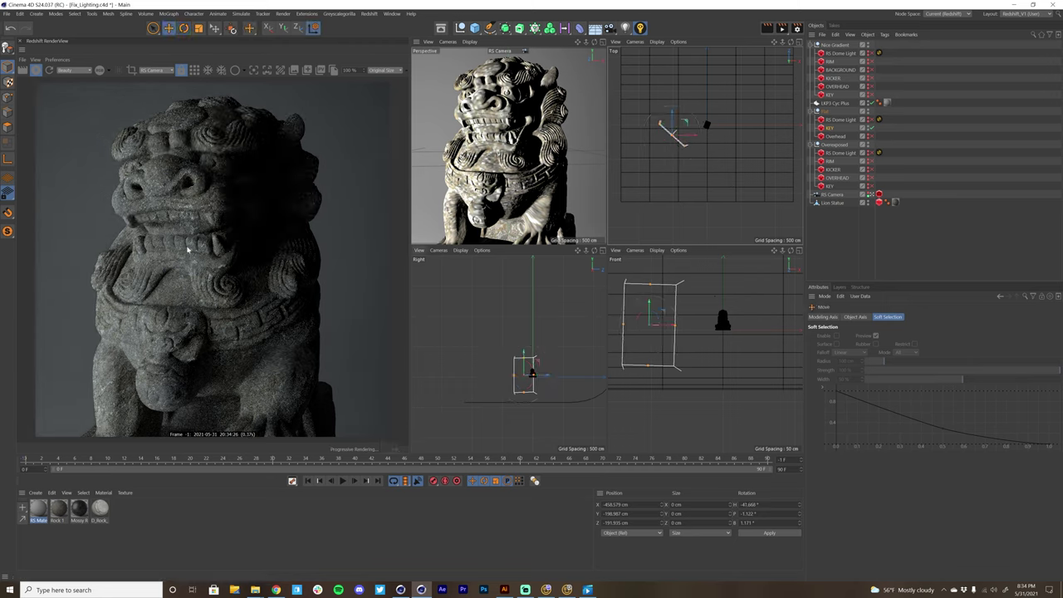
pyautogui.moveTo(711, 191); pyautogui.dragTo(717, 187)
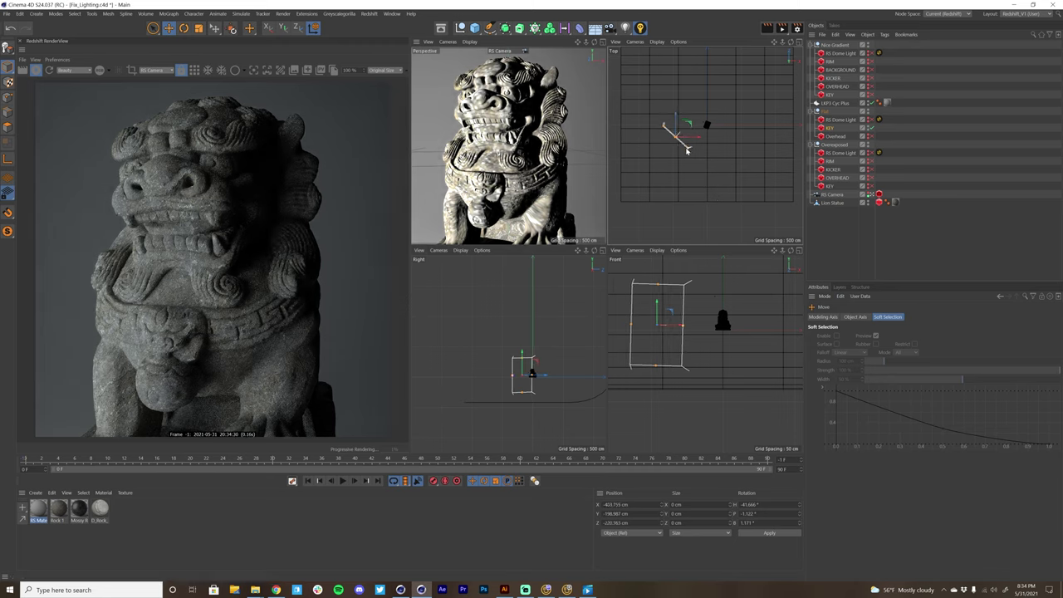
# Narrow the Flat group's KEY light to about 364 cm wide.
pyautogui.moveTo(686, 148); pyautogui.dragTo(682, 144)
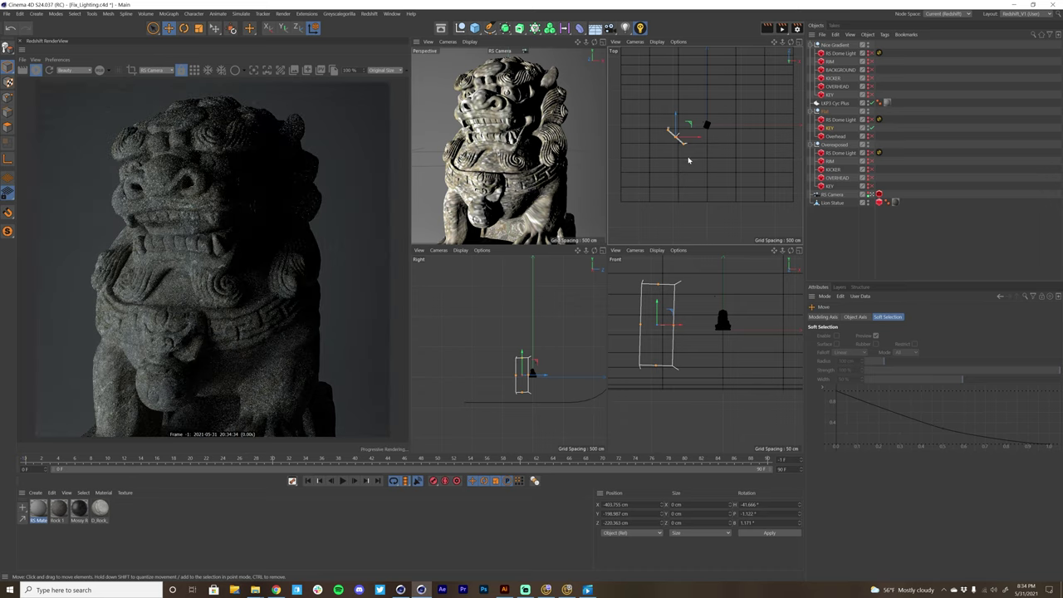
pyautogui.moveTo(683, 147); pyautogui.dragTo(686, 151)
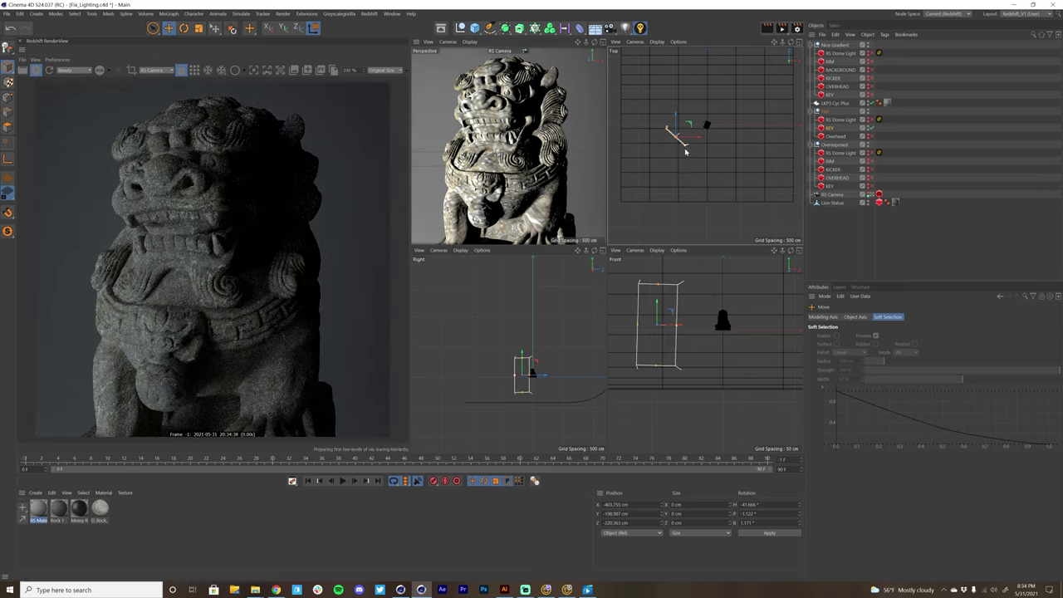
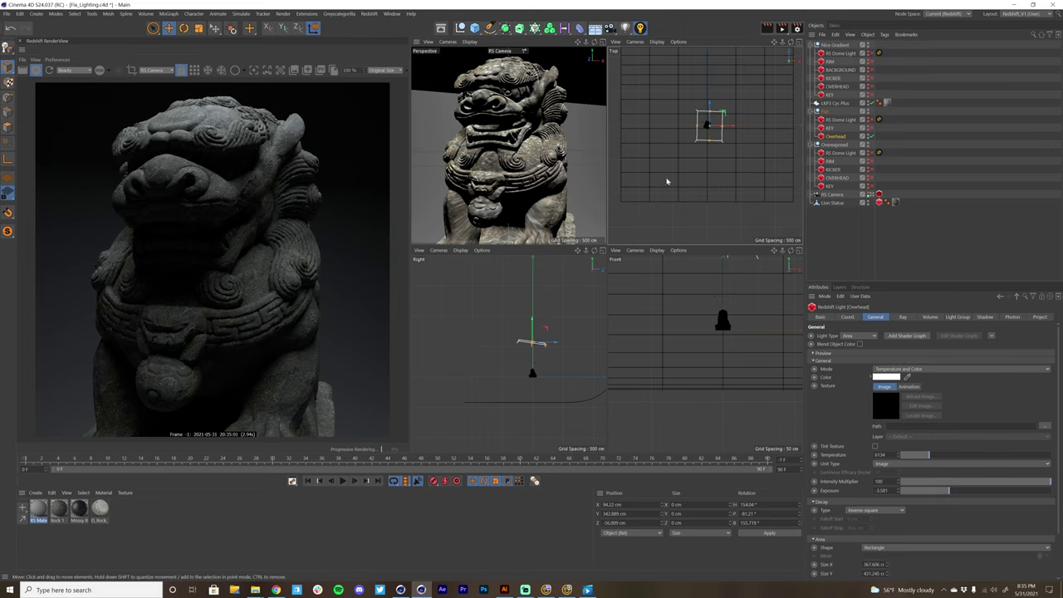
# Move the soloed Overhead light to about X 145 cm, Z -41 cm, and solo all three Flat lights together.
pyautogui.moveTo(666, 181); pyautogui.dragTo(709, 174)
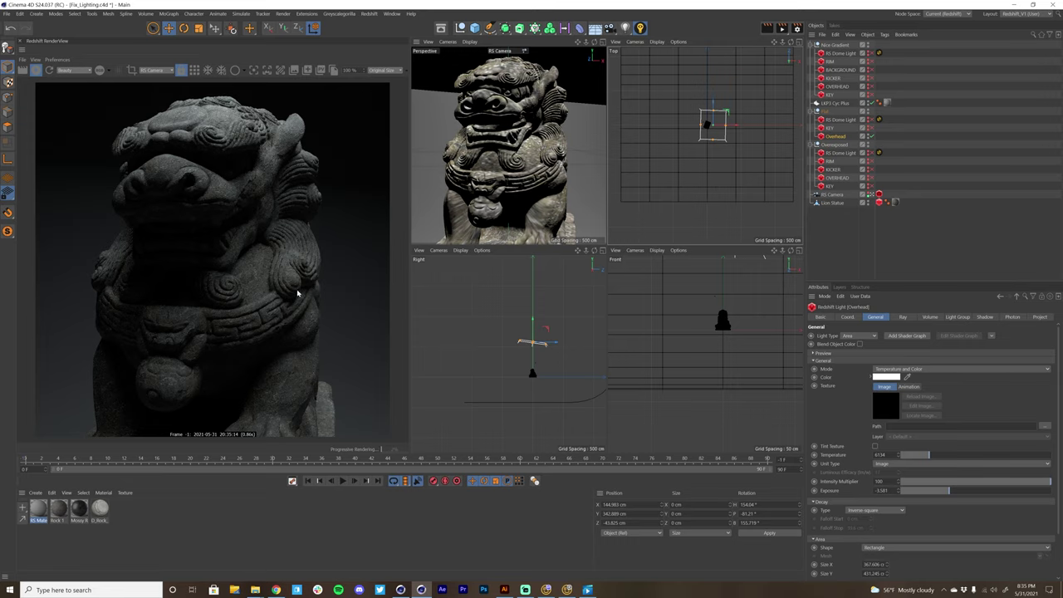
pyautogui.keyDown('shift'); pyautogui.click(836, 119); pyautogui.keyUp('shift')
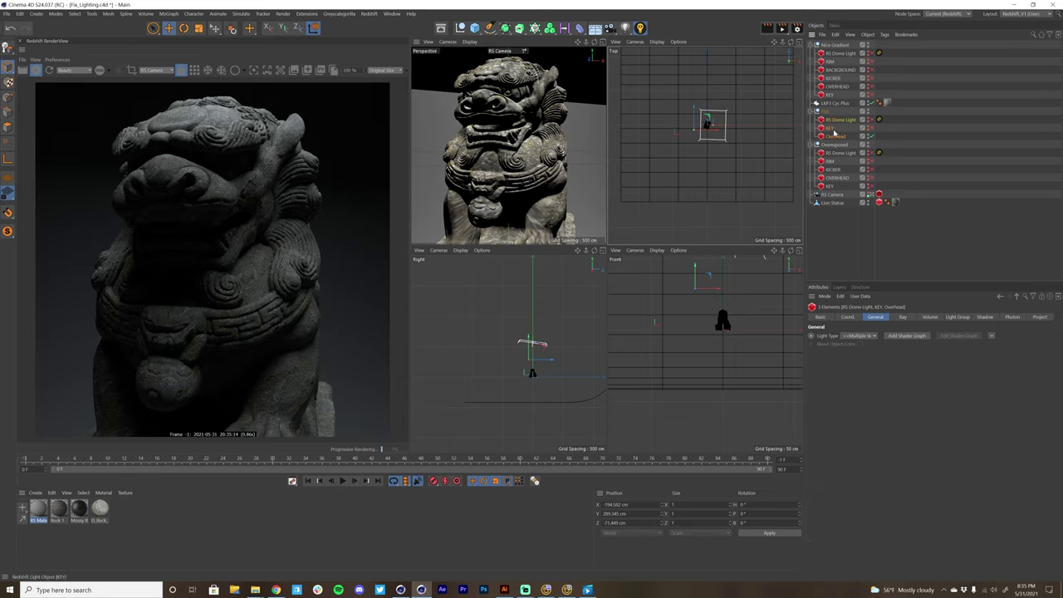
pyautogui.press('q')
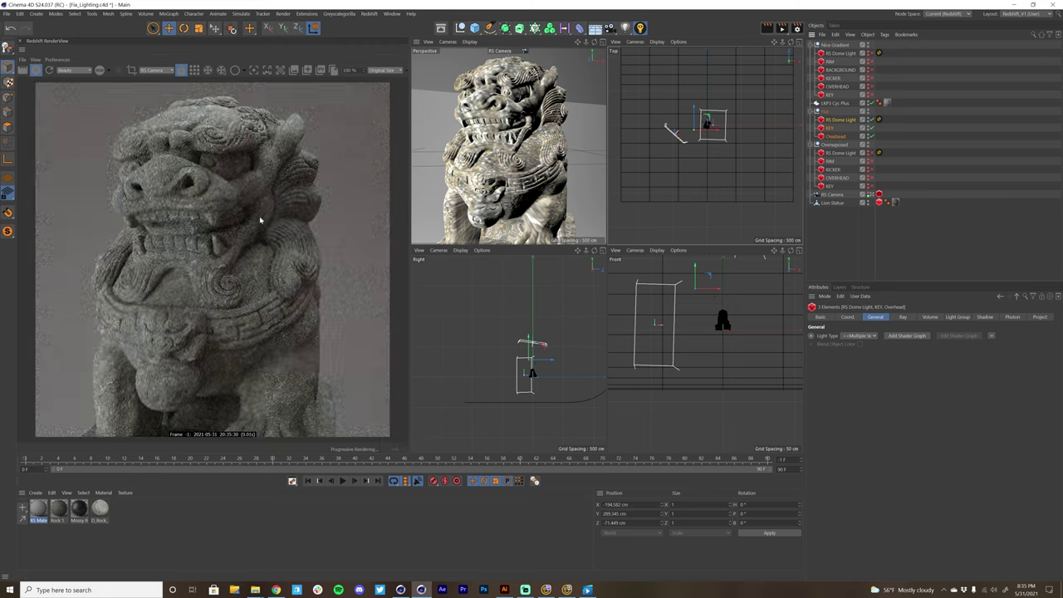
# Solo the Flat group's RS Dome Light, set its exposure to about -0.72 and restore the group's other lights.
pyautogui.click(840, 119)
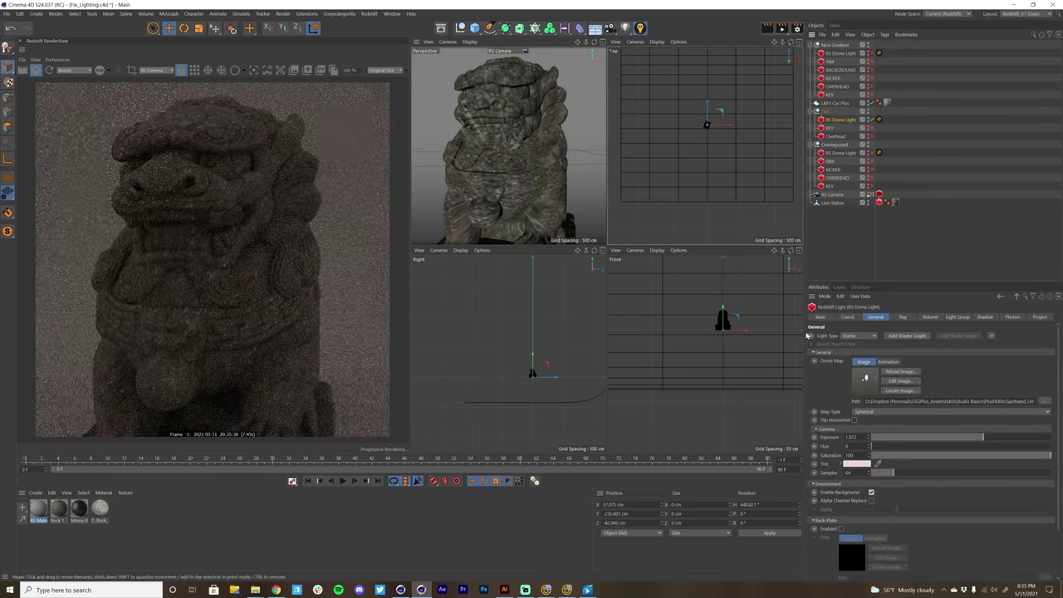
pyautogui.moveTo(983, 437); pyautogui.dragTo(947, 442)
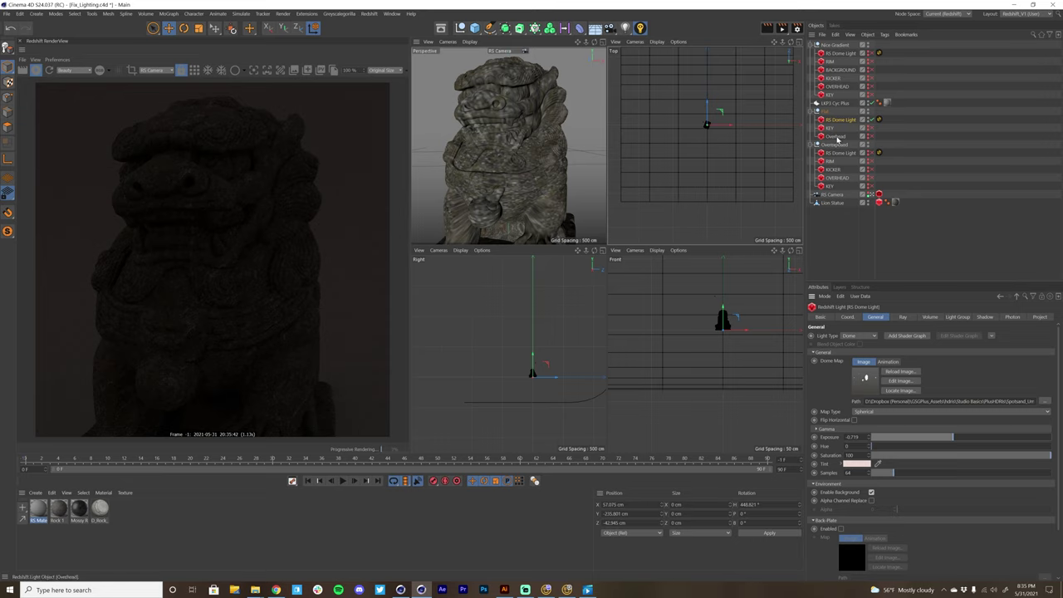
pyautogui.click(639, 28)
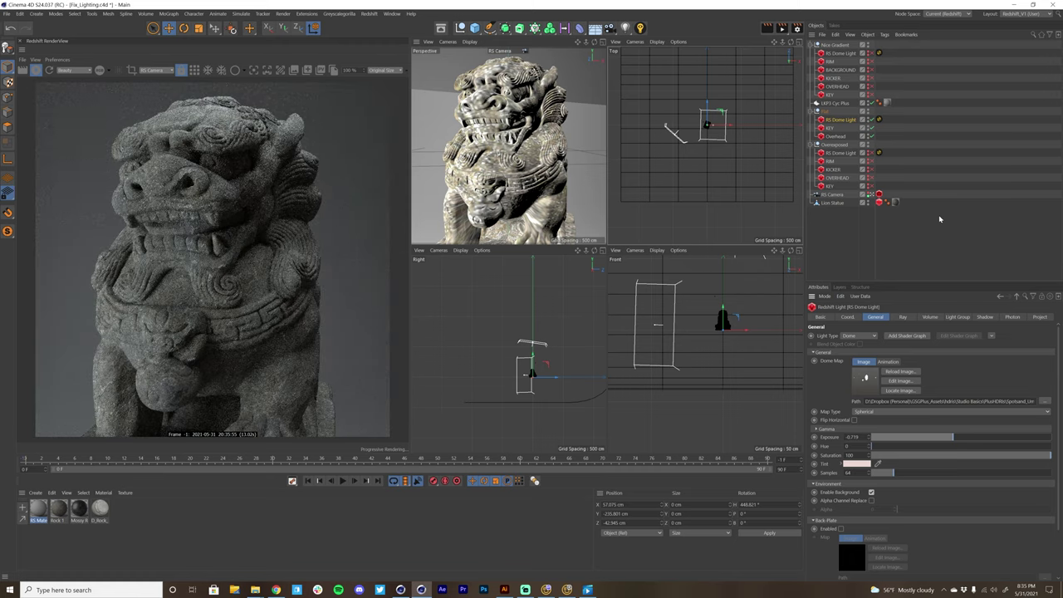
# Select the Flat group's KEY light in the Top view and narrow it to about 224 cm.
pyautogui.click(684, 146)
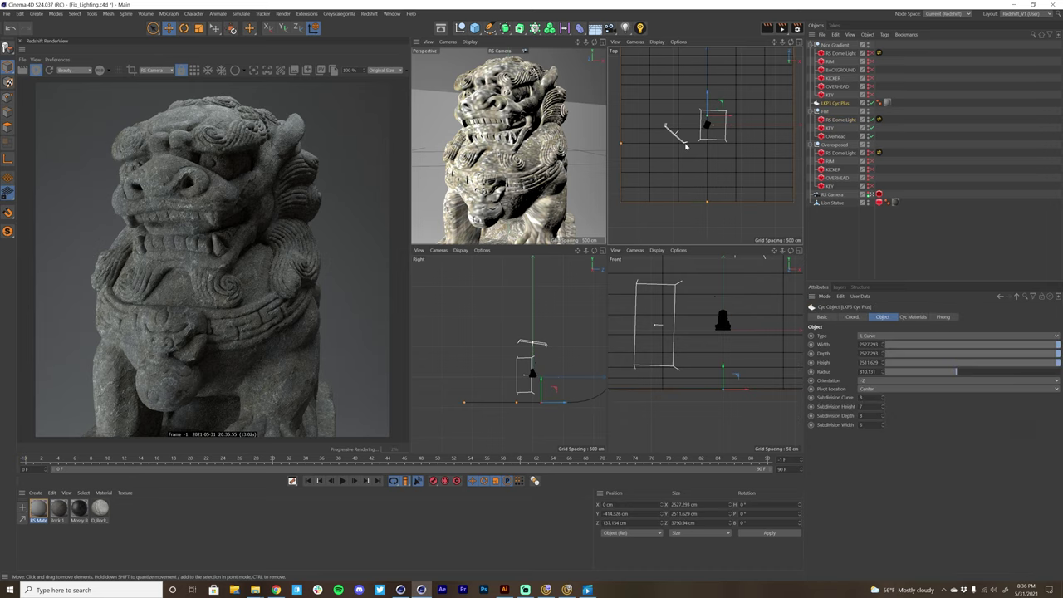
pyautogui.click(677, 136)
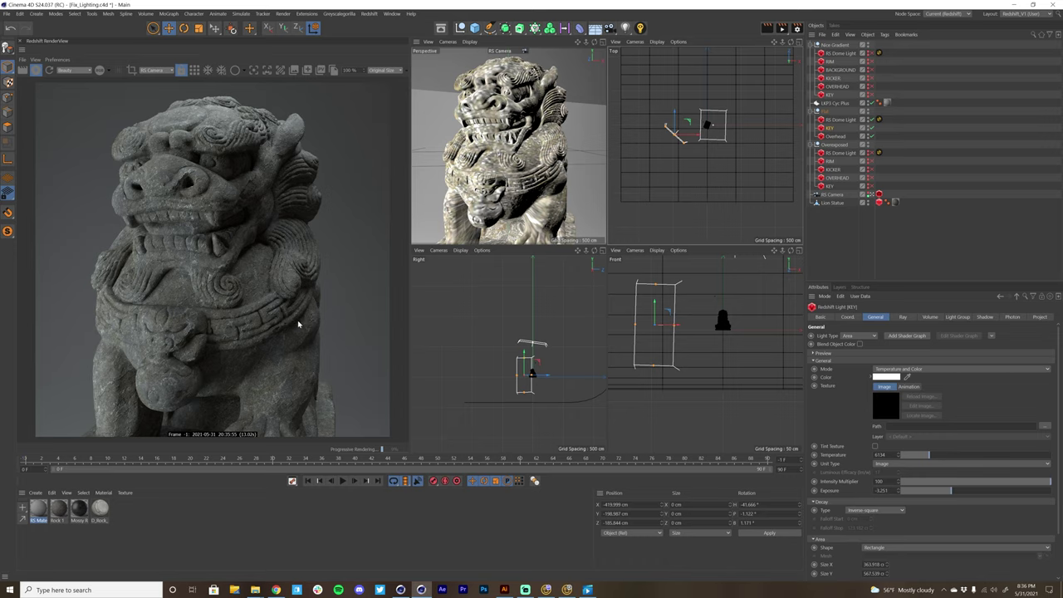
pyautogui.click(693, 147)
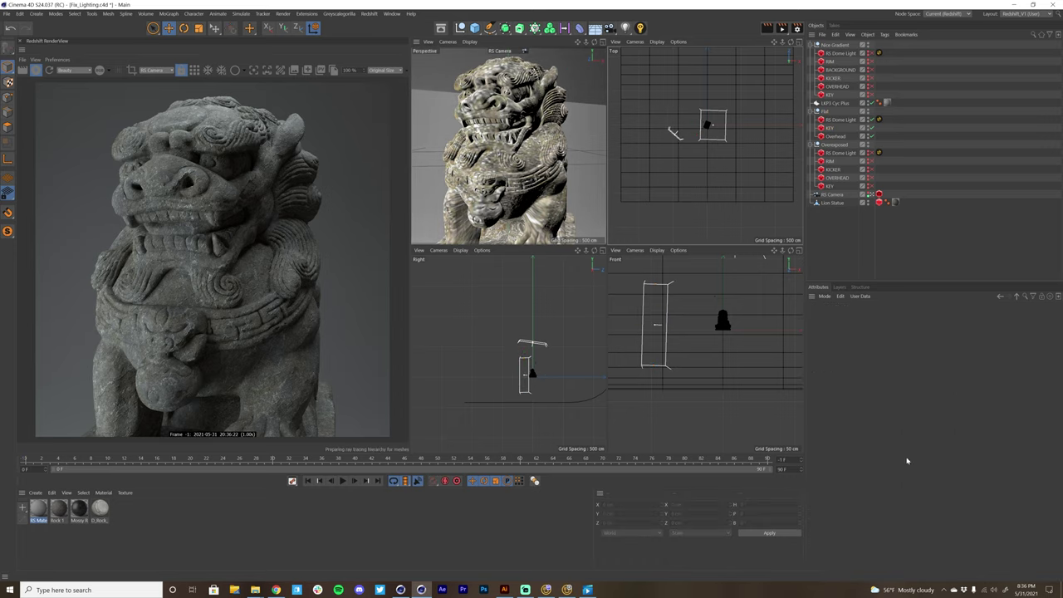
# Solo the Flat group's KEY light, set its exposure to about -1.93 and restore the group's other lights.
pyautogui.click(828, 121)
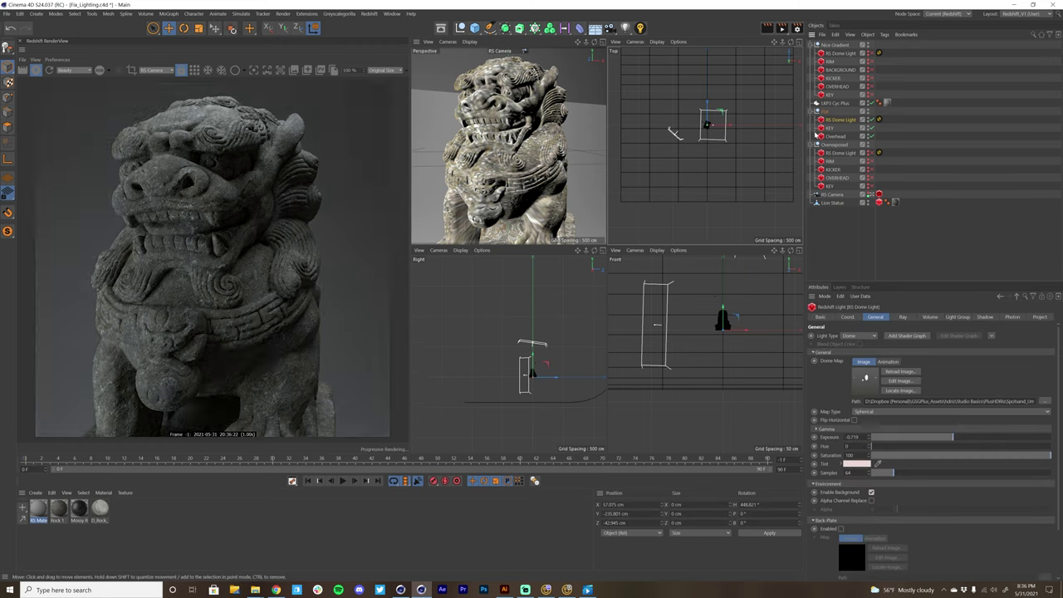
pyautogui.click(829, 128)
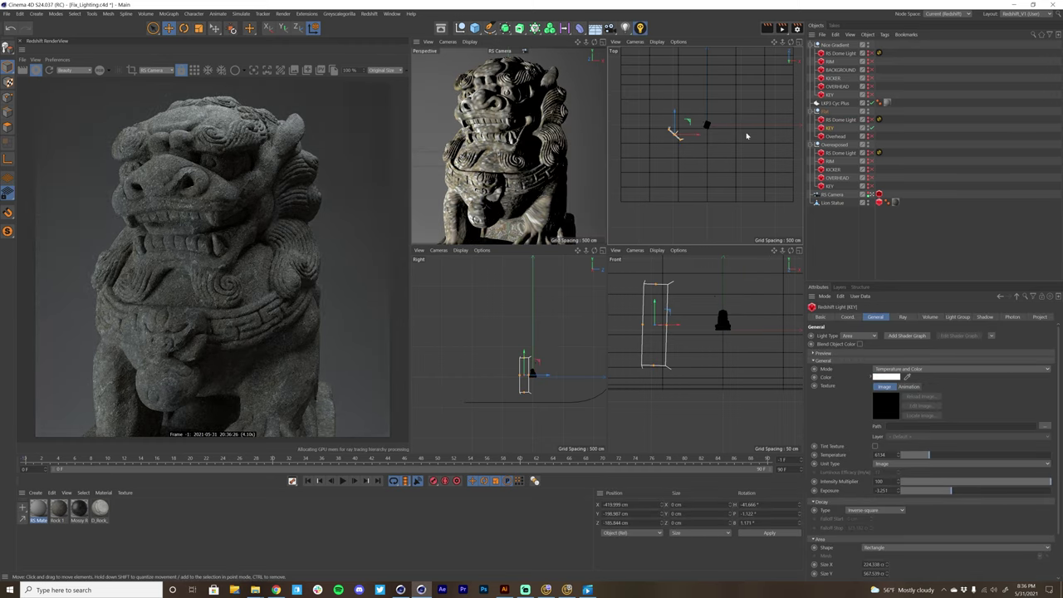
pyautogui.moveTo(951, 491); pyautogui.dragTo(959, 495)
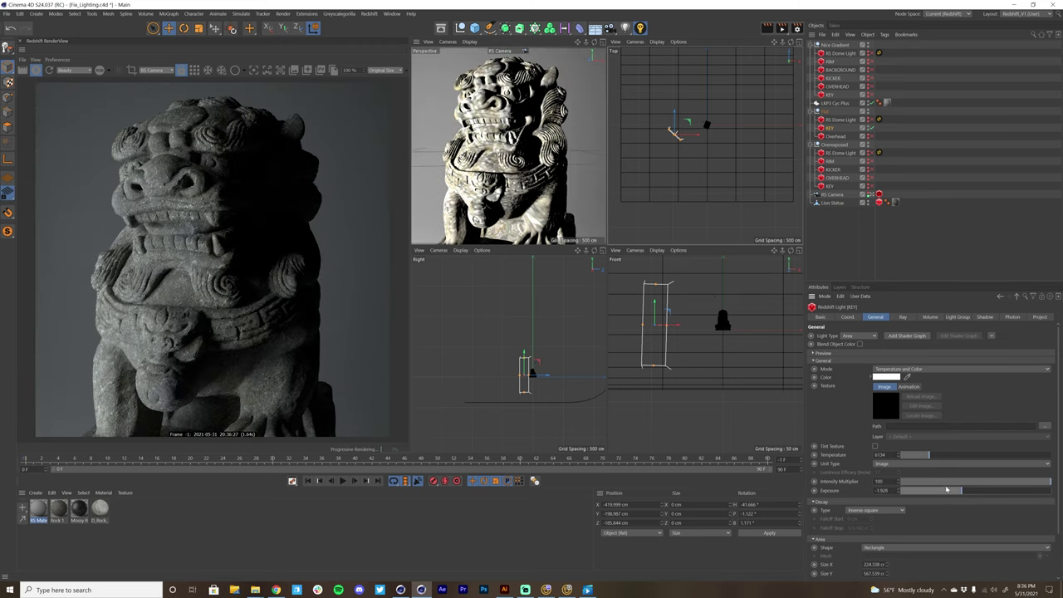
pyautogui.click(640, 28)
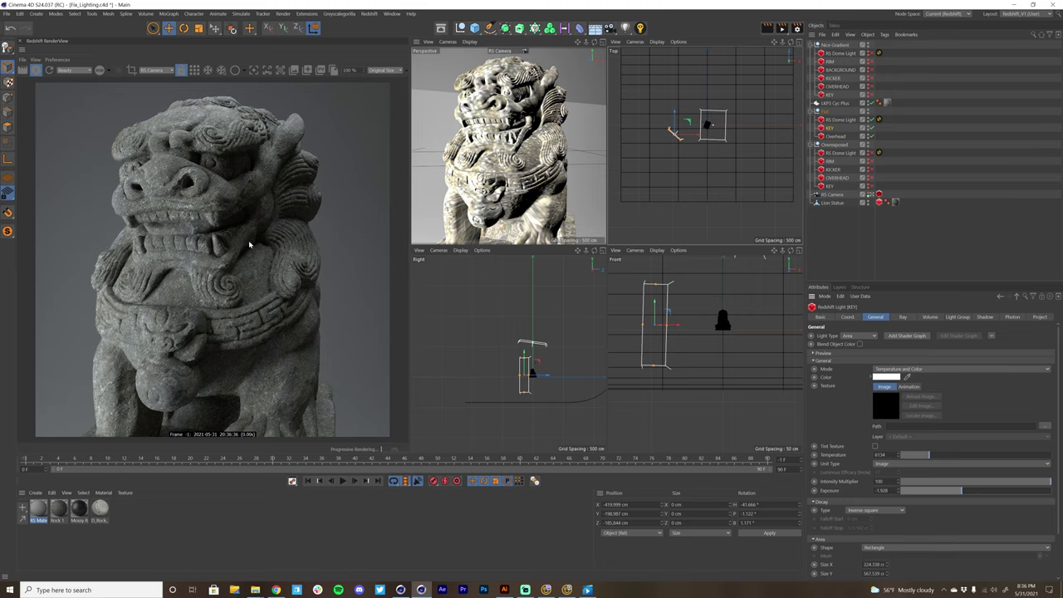
# Solo the five lights of the Overexposed group together, and narrow the solo to its KEY light.
pyautogui.click(871, 121)
pyautogui.moveTo(901, 150); pyautogui.dragTo(828, 187)
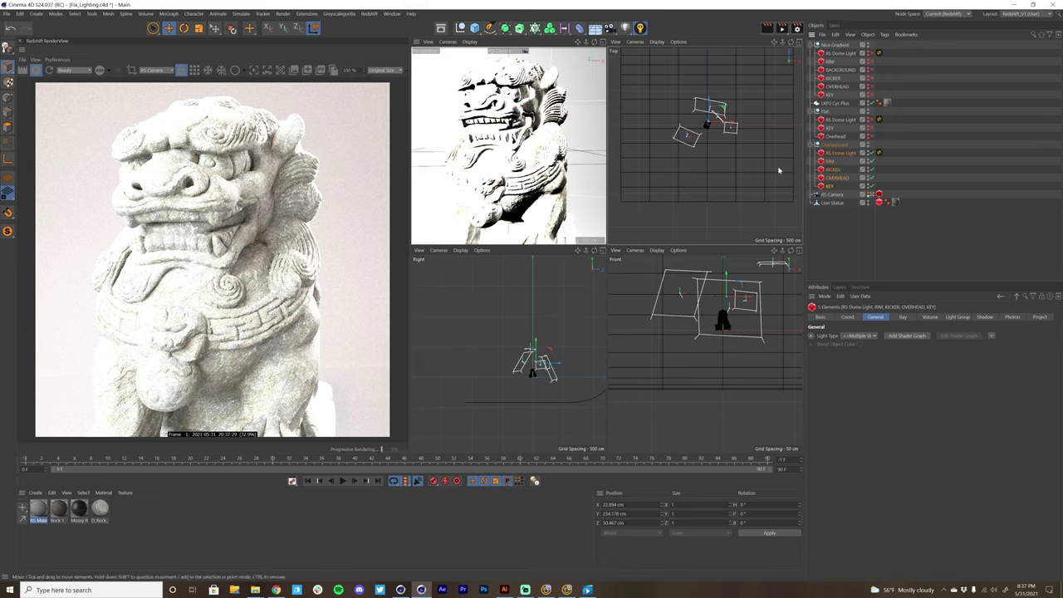
pyautogui.click(827, 186)
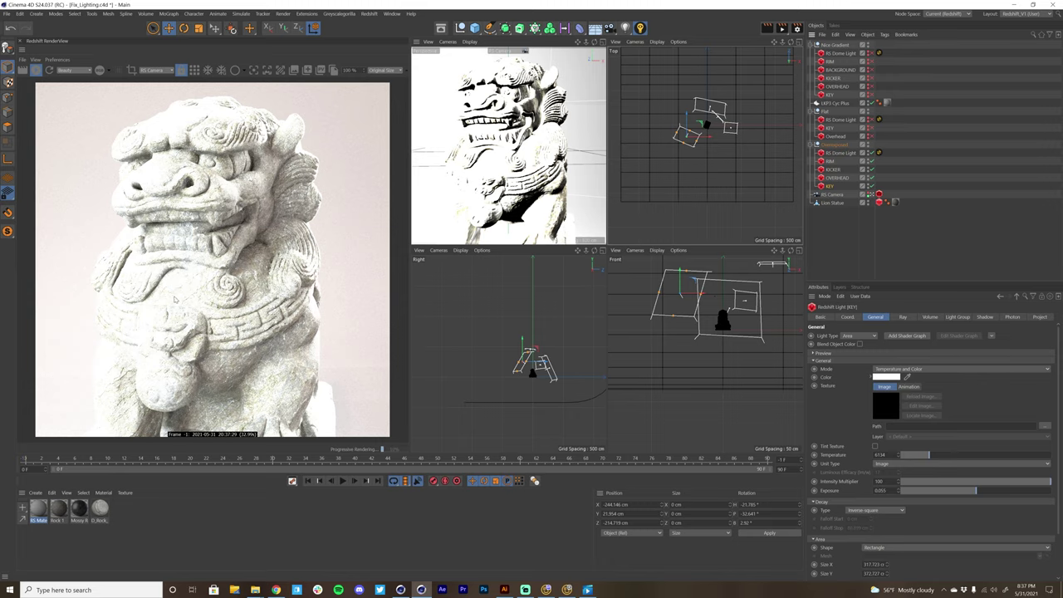
pyautogui.click(829, 187)
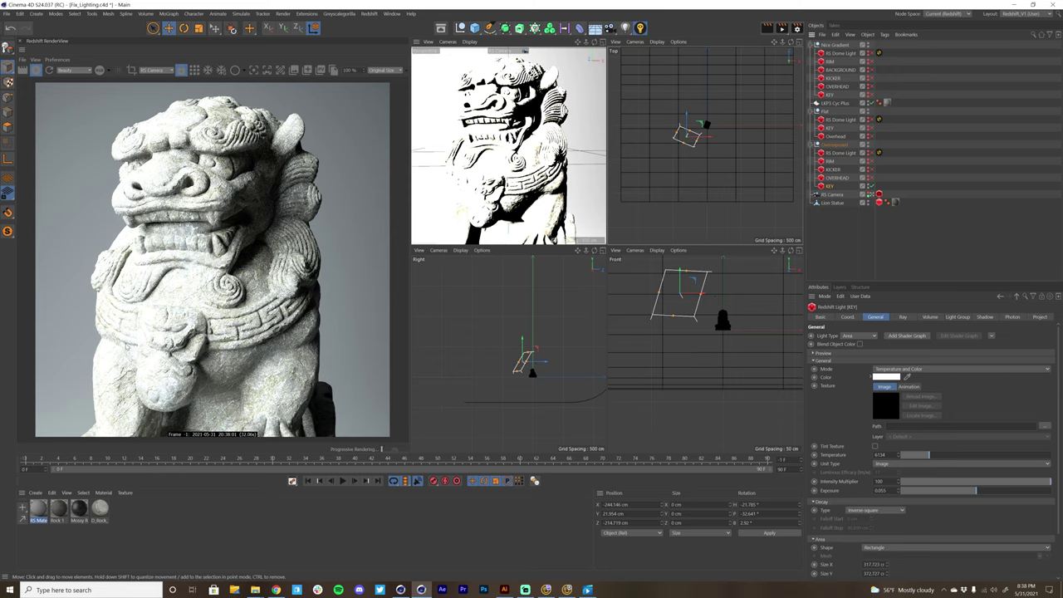
# Set the Overexposed group's KEY light to an exposure of about -2.04 and a spread of about 0.545.
pyautogui.moveTo(976, 490); pyautogui.dragTo(958, 492)
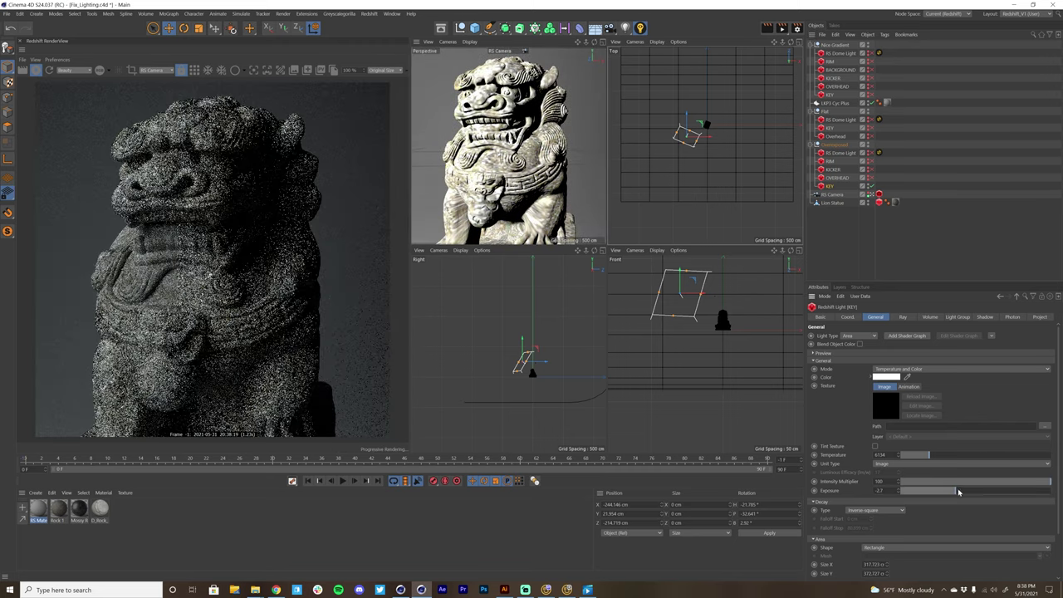
pyautogui.click(961, 491)
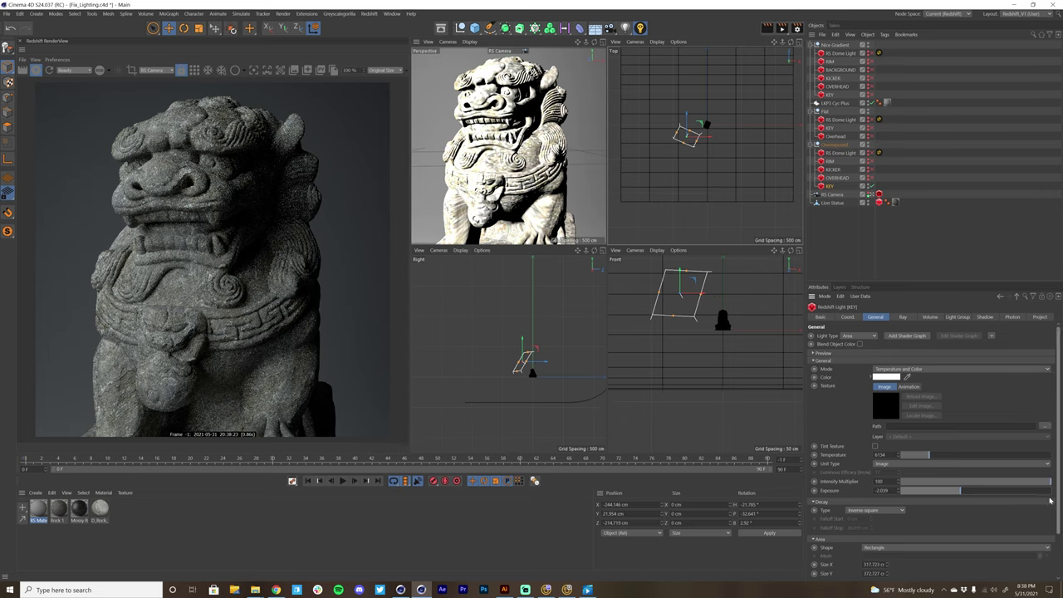
pyautogui.scroll(-2, 1049, 502)
pyautogui.moveTo(1017, 566); pyautogui.dragTo(975, 565)
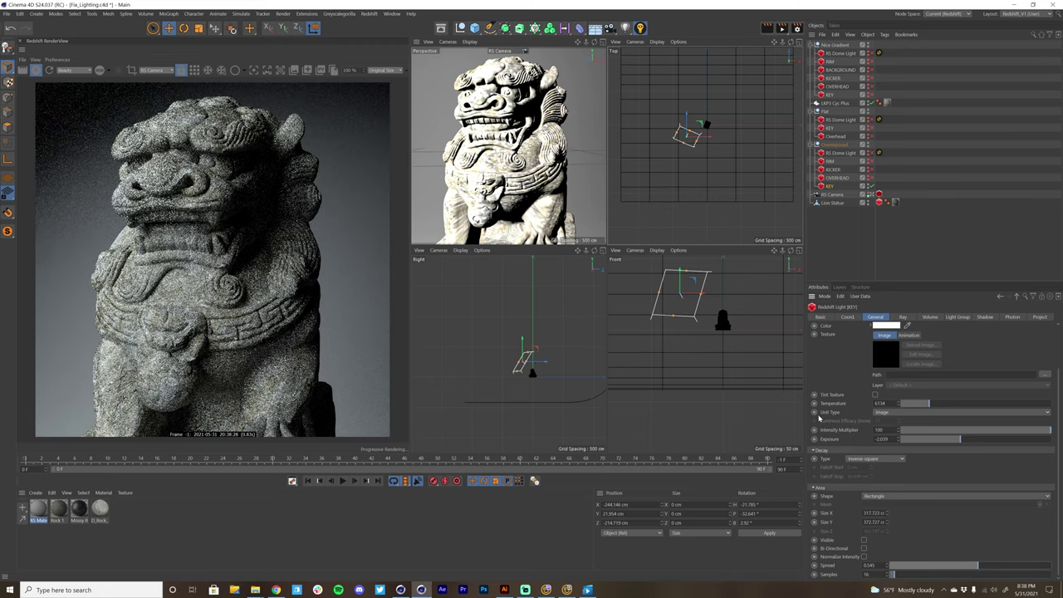
# Place the Overexposed group's KEY light at about X -329, Y 43, Z -172 cm with a -67.3° heading, and set its exposure to about -3.25.
pyautogui.moveTo(737, 309); pyautogui.dragTo(728, 306)
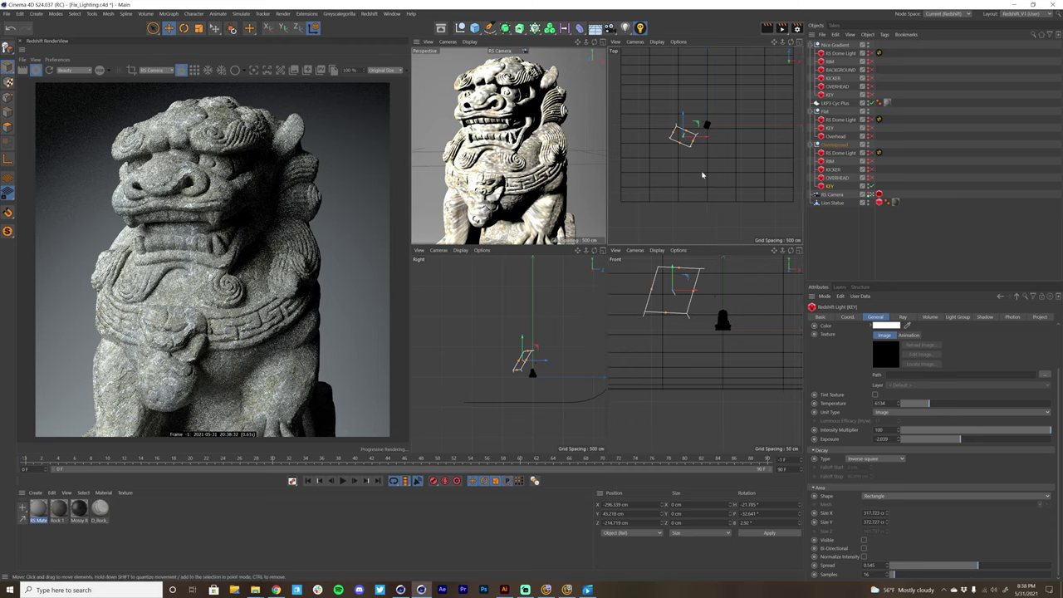
pyautogui.moveTo(703, 173)
pyautogui.mouseDown()
pyautogui.moveTo(669, 188)
pyautogui.moveTo(691, 184)
pyautogui.mouseUp()
pyautogui.press('r')
pyautogui.press('e')
pyautogui.click(829, 186)
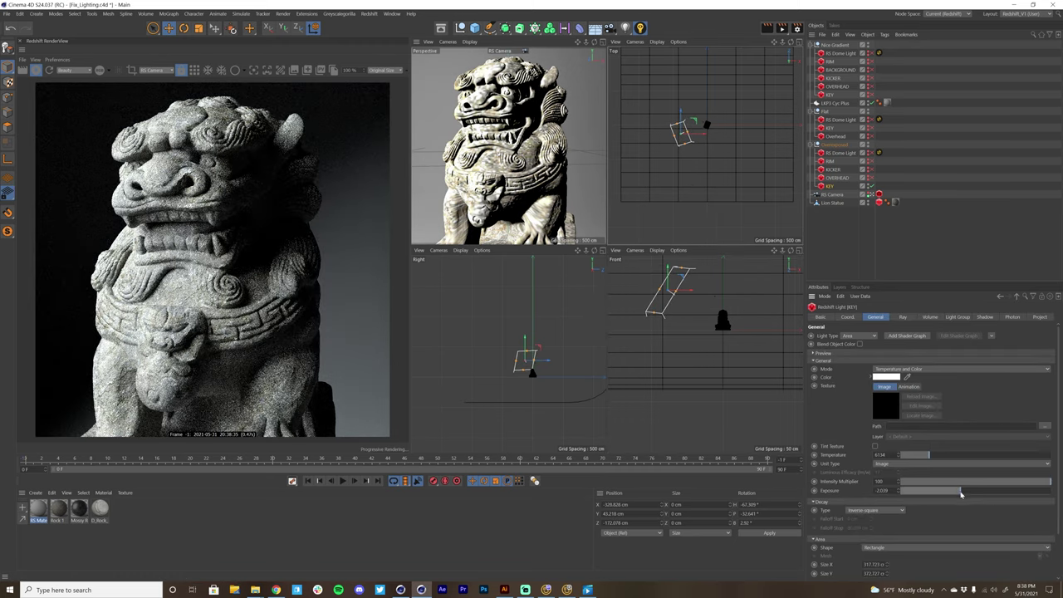
pyautogui.click(955, 491)
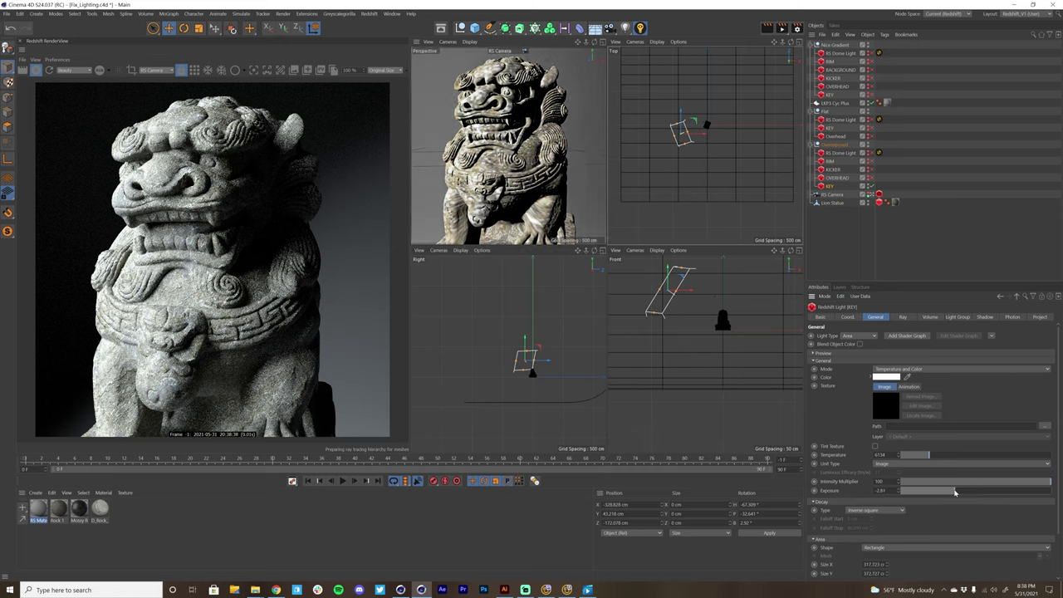
pyautogui.moveTo(954, 492); pyautogui.dragTo(951, 493)
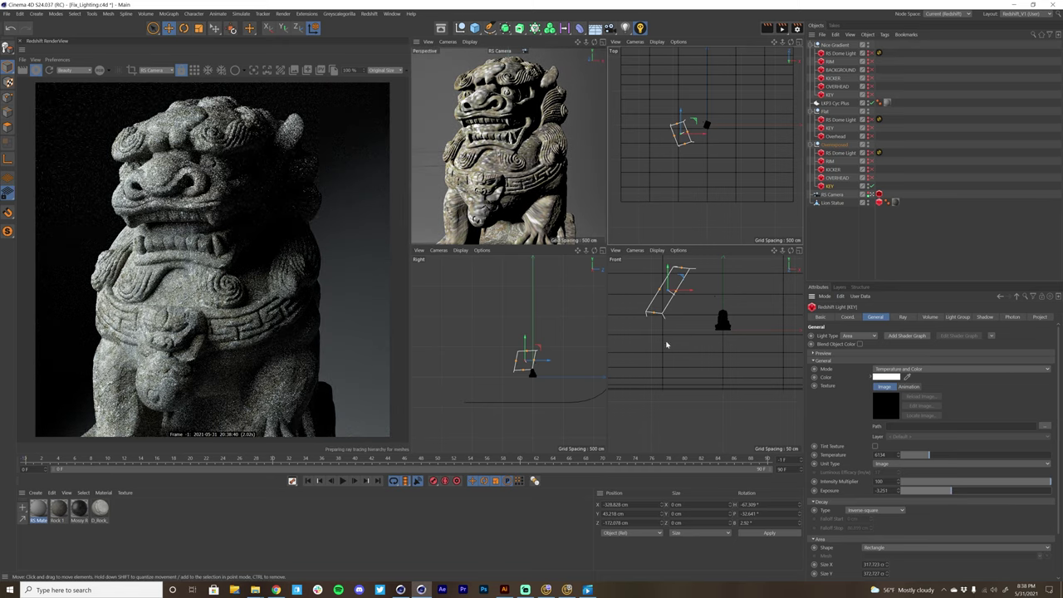
# Scale the KEY light down to about 77% and move it in to about X -209, Y 28, Z -111 cm.
pyautogui.moveTo(665, 347); pyautogui.dragTo(712, 328)
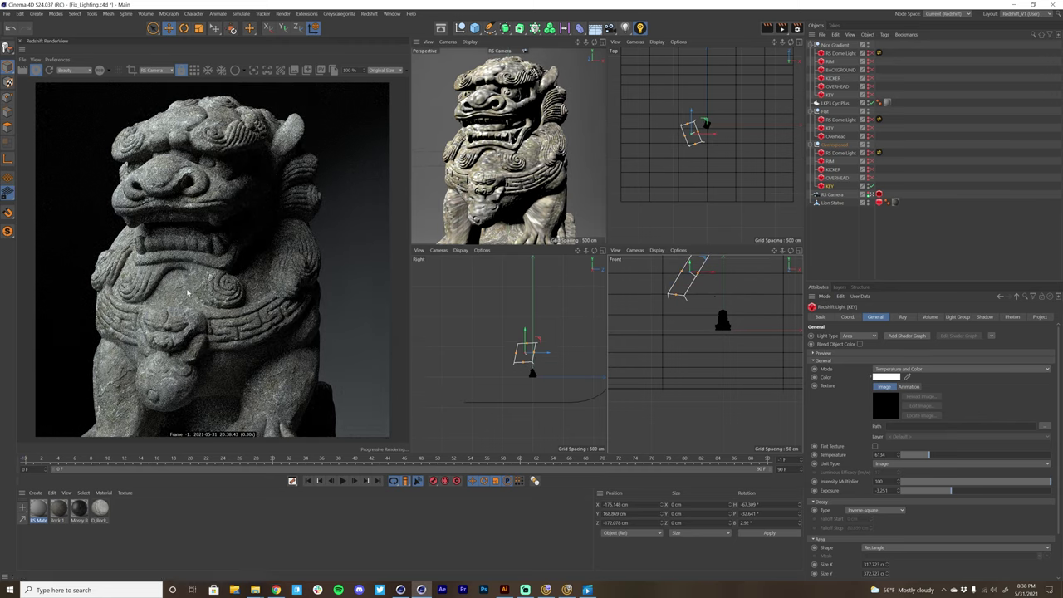
pyautogui.hotkey('ctrl', 'z')
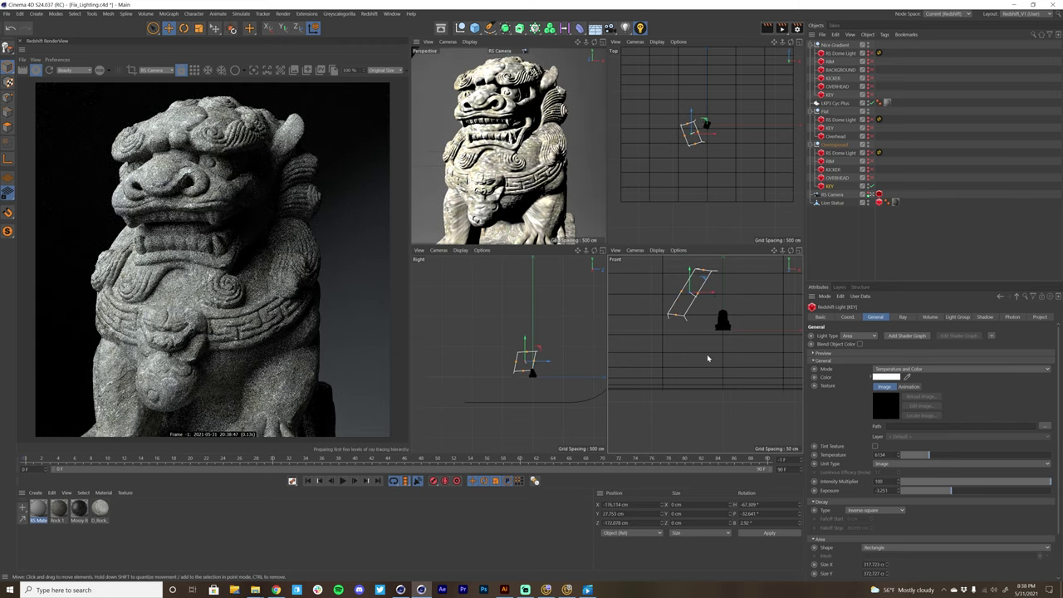
pyautogui.press('t')
pyautogui.moveTo(715, 207); pyautogui.dragTo(639, 225)
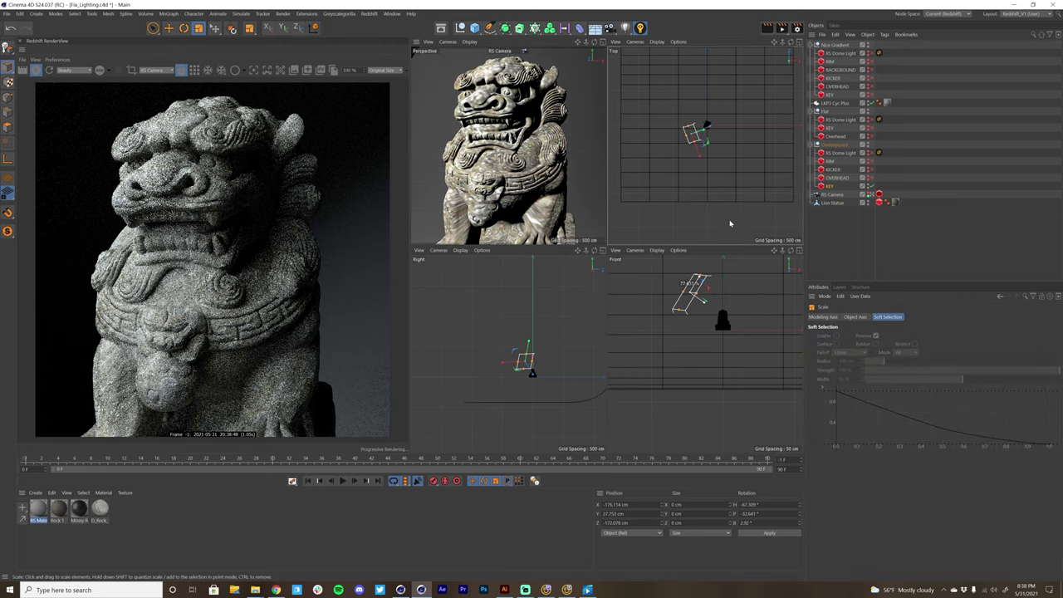
pyautogui.press('e')
pyautogui.moveTo(703, 218); pyautogui.dragTo(695, 220)
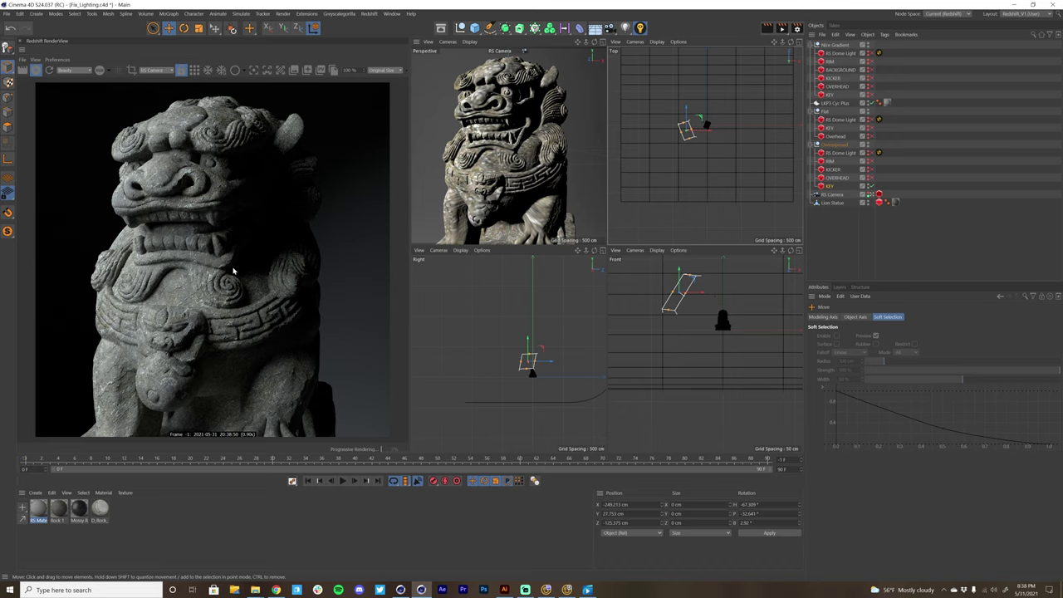
pyautogui.moveTo(713, 159); pyautogui.dragTo(716, 159)
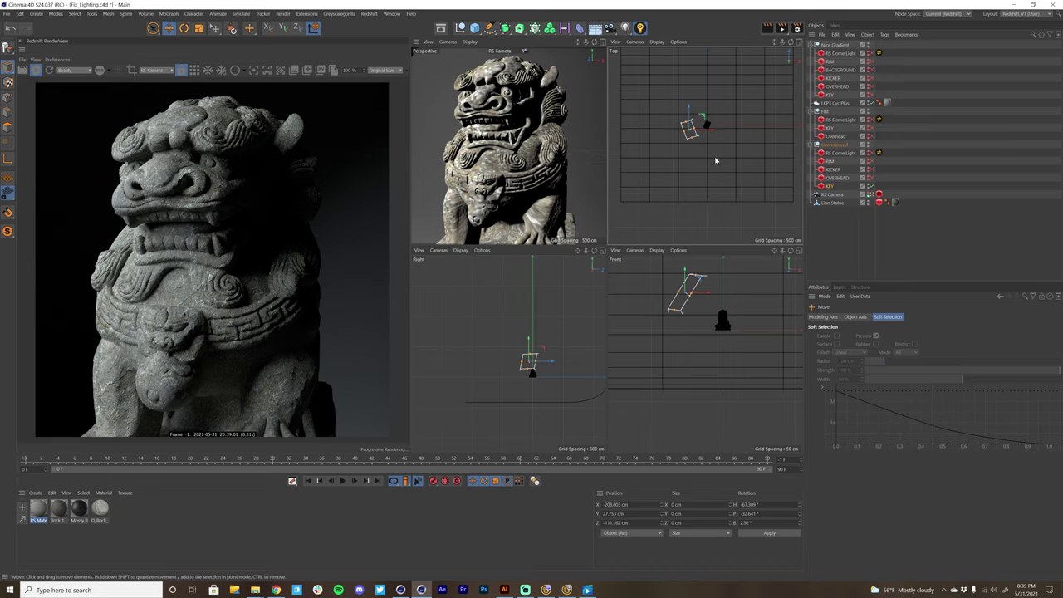
# Solo the Overexposed group's OVERHEAD light, move it to about X 353, Z 29 cm and set its exposure to about -3.14.
pyautogui.click(835, 179)
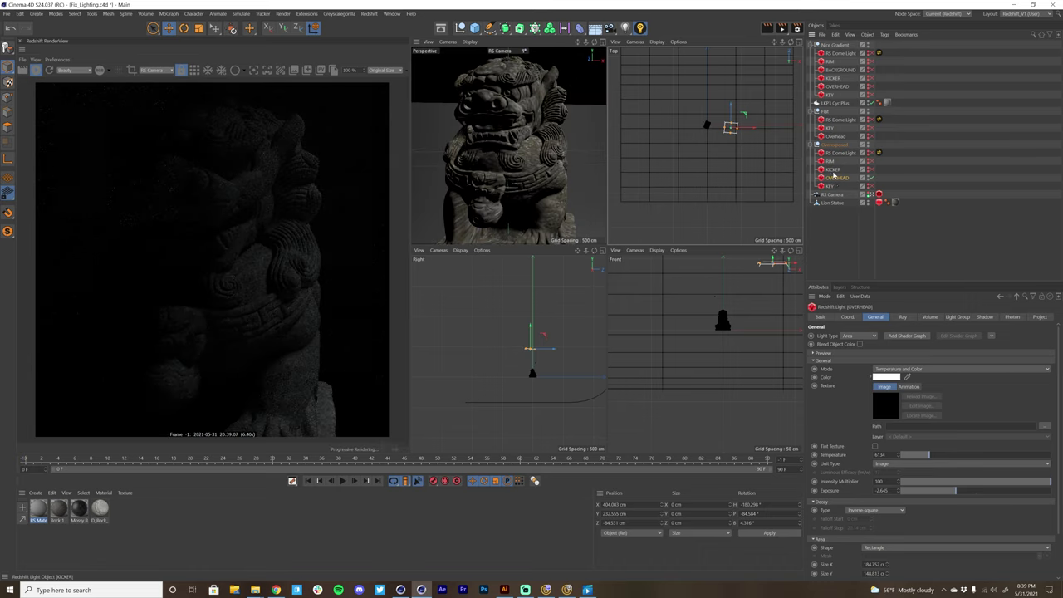
pyautogui.moveTo(752, 166)
pyautogui.mouseDown()
pyautogui.moveTo(736, 170)
pyautogui.moveTo(747, 167)
pyautogui.mouseUp()
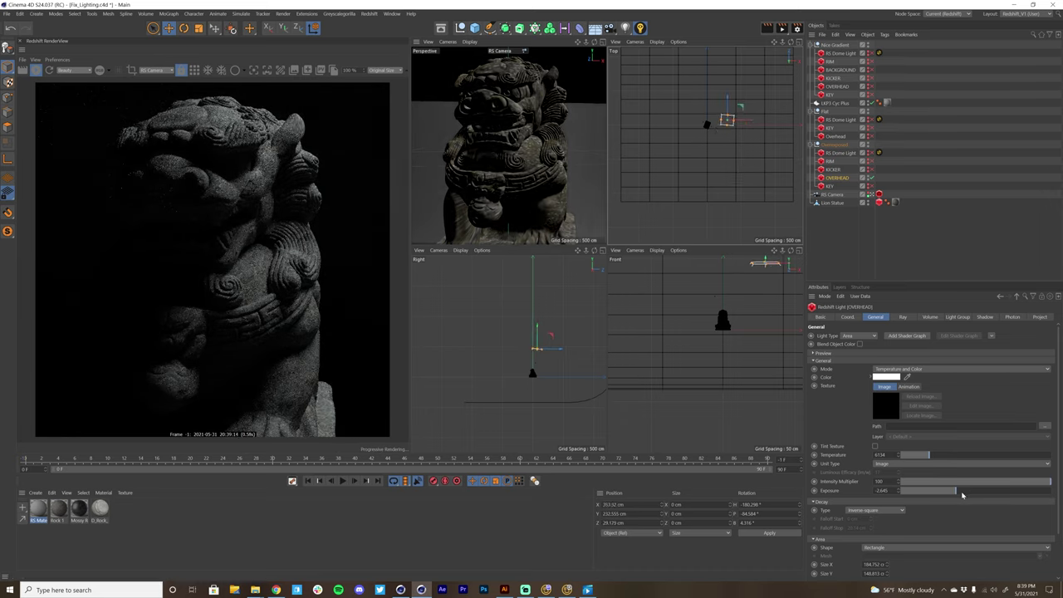
pyautogui.moveTo(962, 495); pyautogui.dragTo(952, 493)
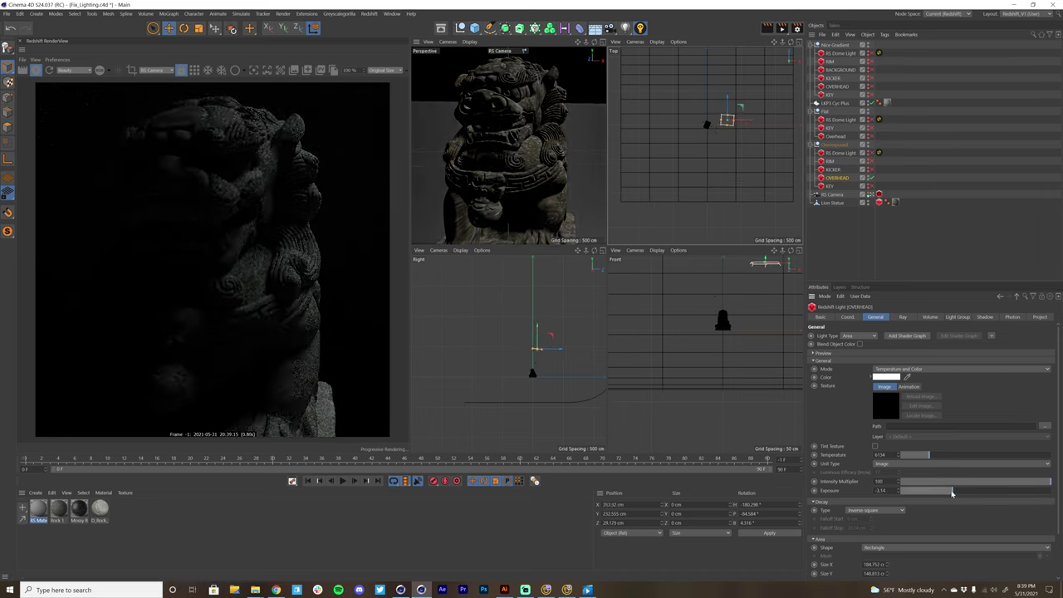
# Solo the KICKER light, move it back to about X 130, Z 283 cm and set its exposure to about -3.14.
pyautogui.click(833, 170)
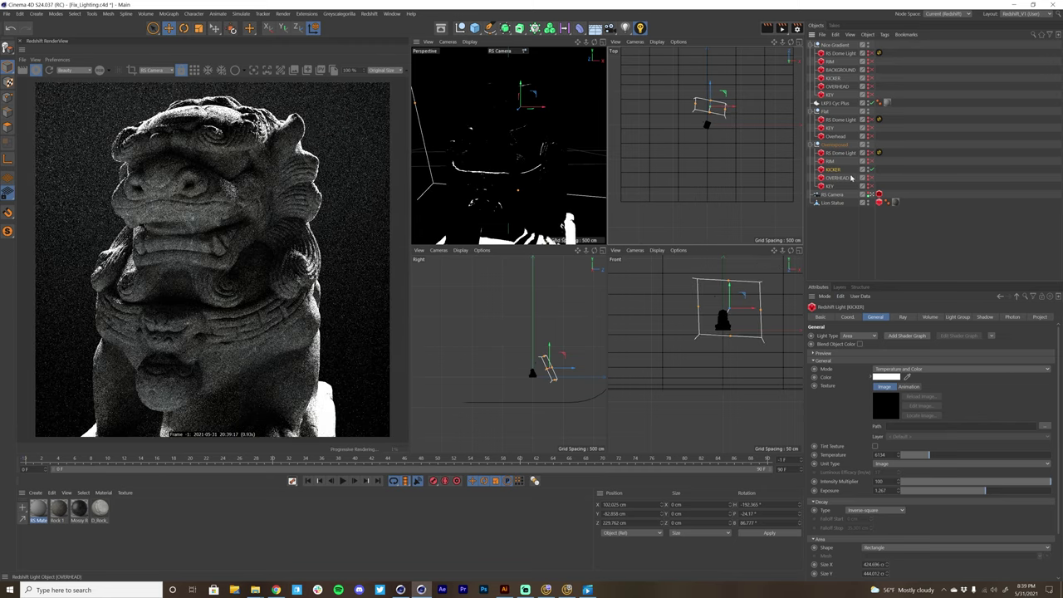
pyautogui.moveTo(733, 184); pyautogui.dragTo(735, 180)
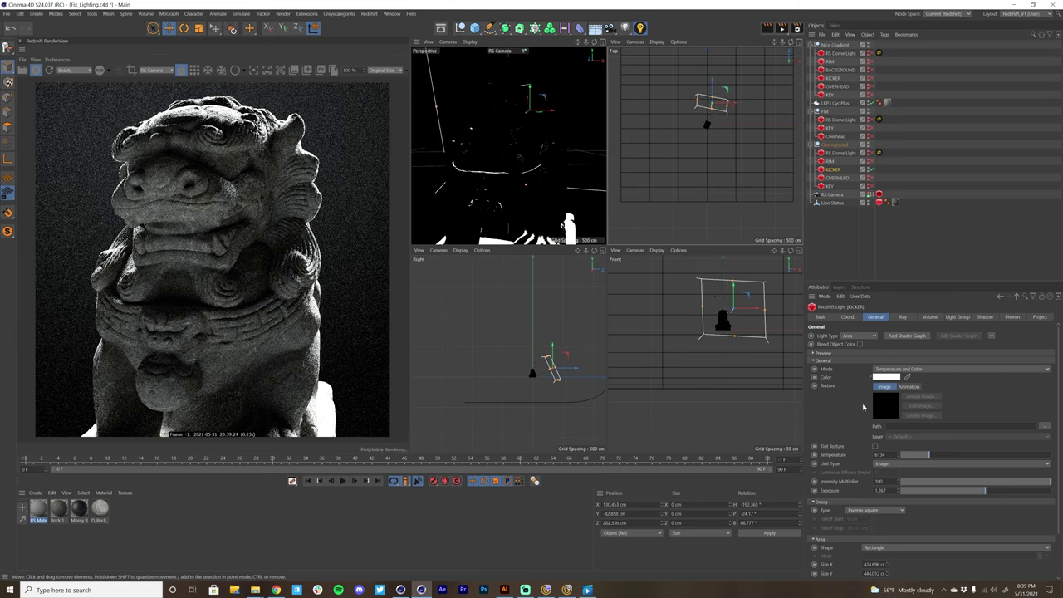
pyautogui.moveTo(974, 495); pyautogui.dragTo(955, 495)
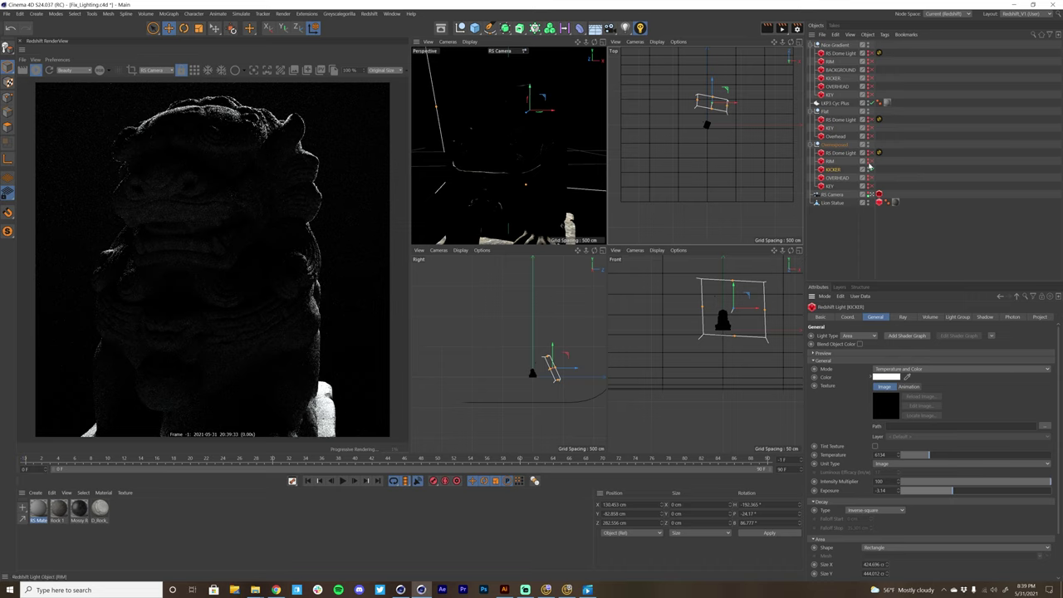
# Solo the RIM light, move it to about X 213, Z 114 cm and set its exposure to about -1.65.
pyautogui.click(828, 163)
pyautogui.click(833, 170)
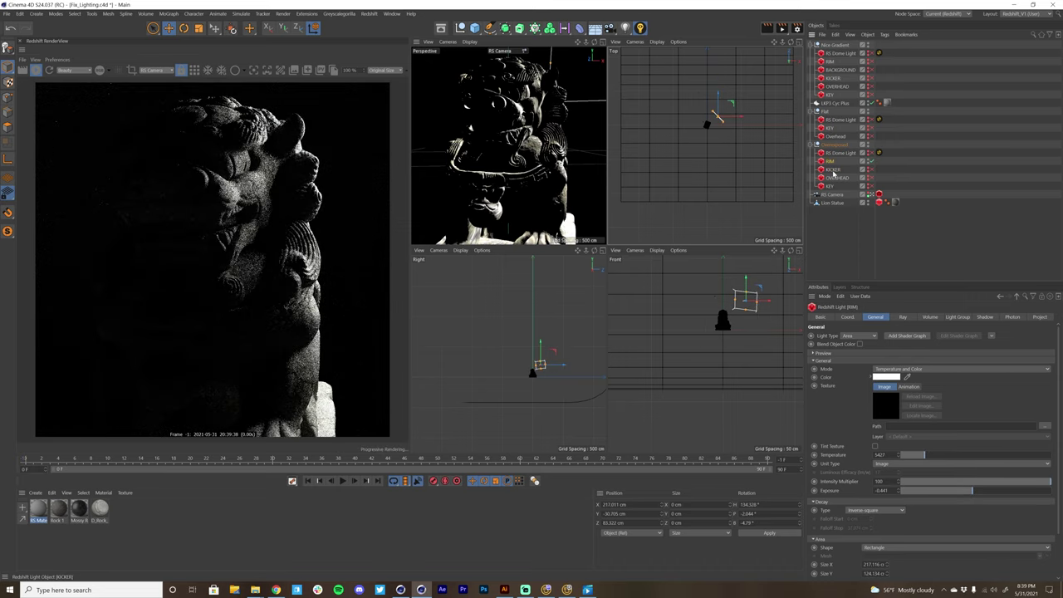
pyautogui.moveTo(747, 170); pyautogui.dragTo(745, 168)
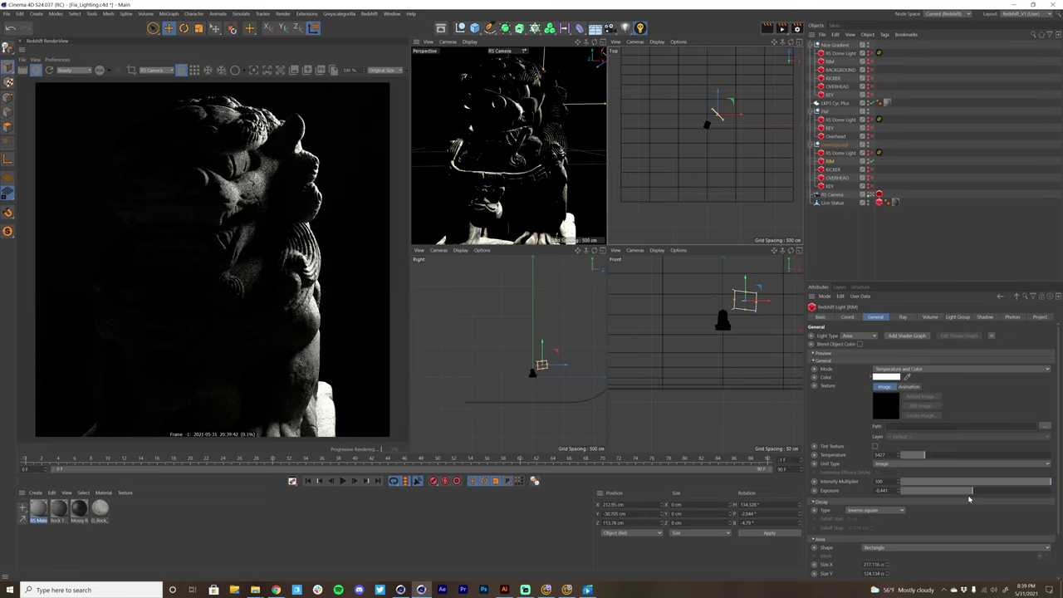
pyautogui.moveTo(970, 493); pyautogui.dragTo(961, 501)
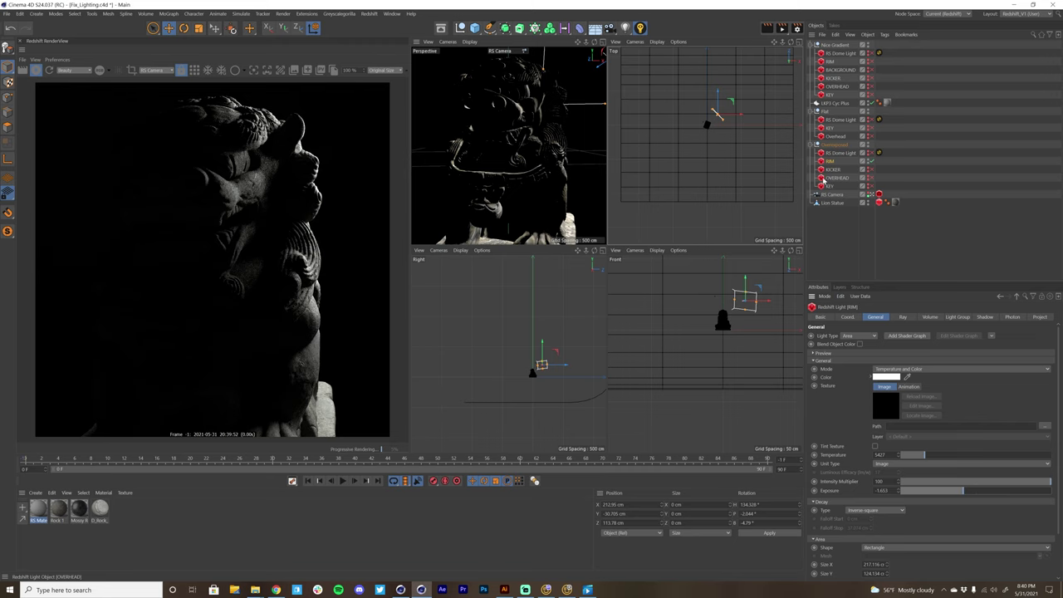
# Solo the Overexposed group's dome light, set its exposure to about 3.0, and solo all five lights of the group together.
pyautogui.click(835, 153)
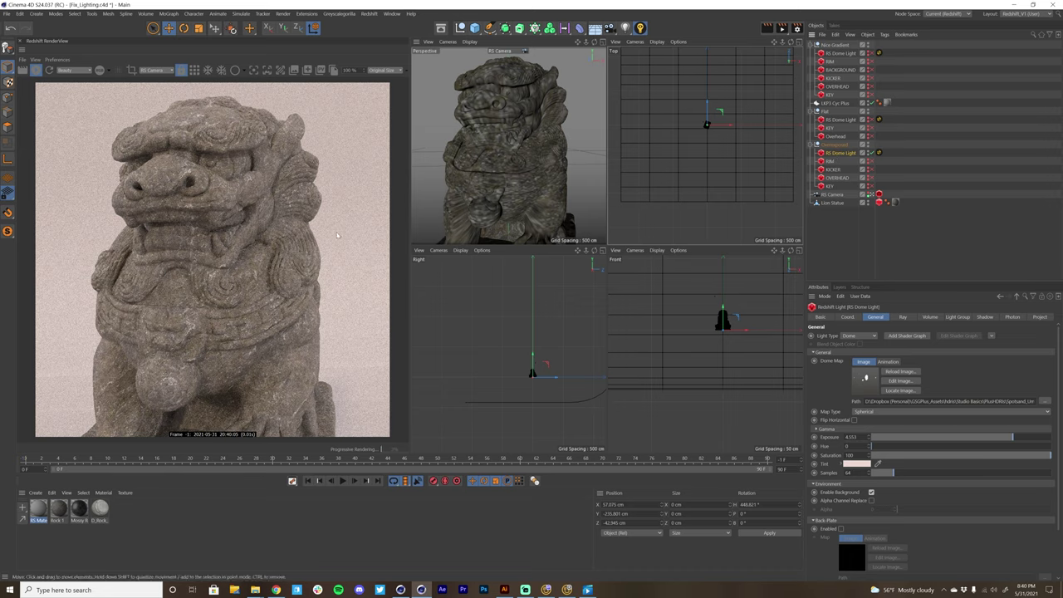
pyautogui.moveTo(1006, 437); pyautogui.dragTo(989, 440)
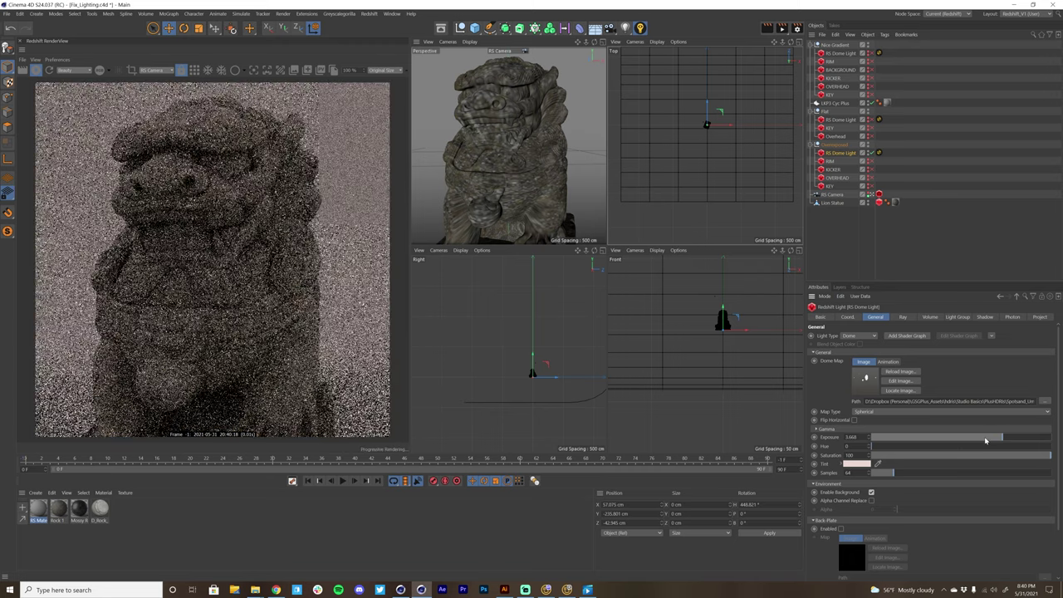
pyautogui.click(989, 441)
pyautogui.moveTo(989, 441); pyautogui.dragTo(993, 441)
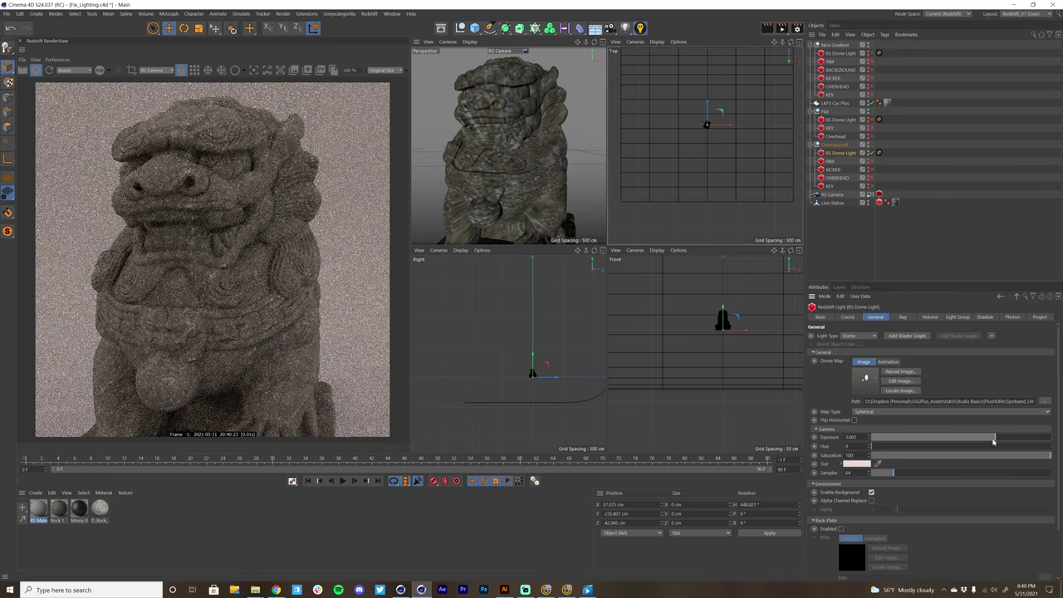
pyautogui.keyDown('shift'); pyautogui.click(830, 187); pyautogui.keyUp('shift')
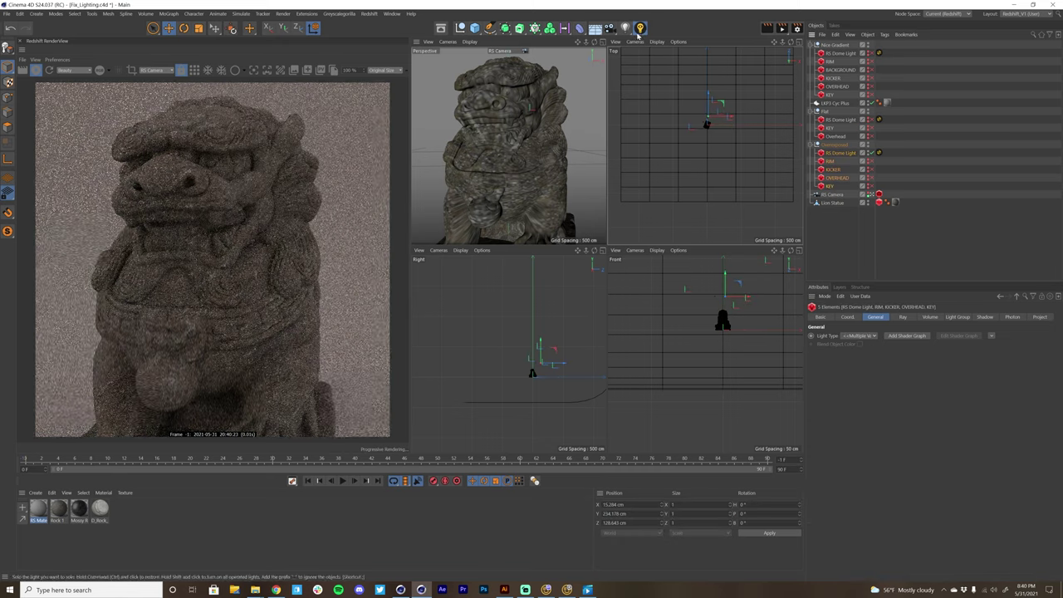
pyautogui.click(639, 29)
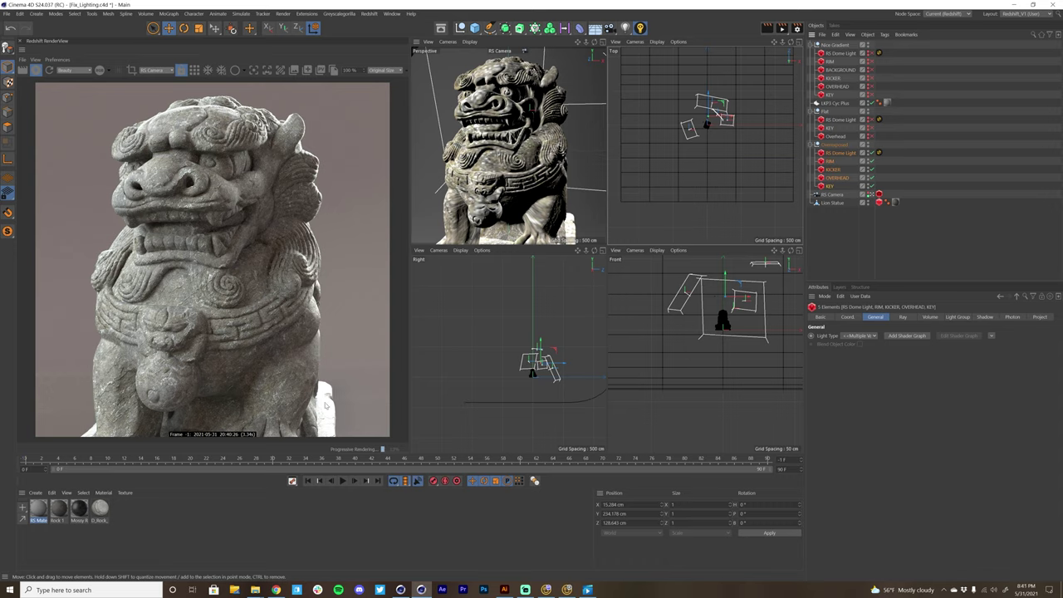
# Solo the Overexposed group's RIM and KICKER lights together and set their shared exposure to about -4.63.
pyautogui.click(834, 161)
pyautogui.hotkey('ctrl', 'z')
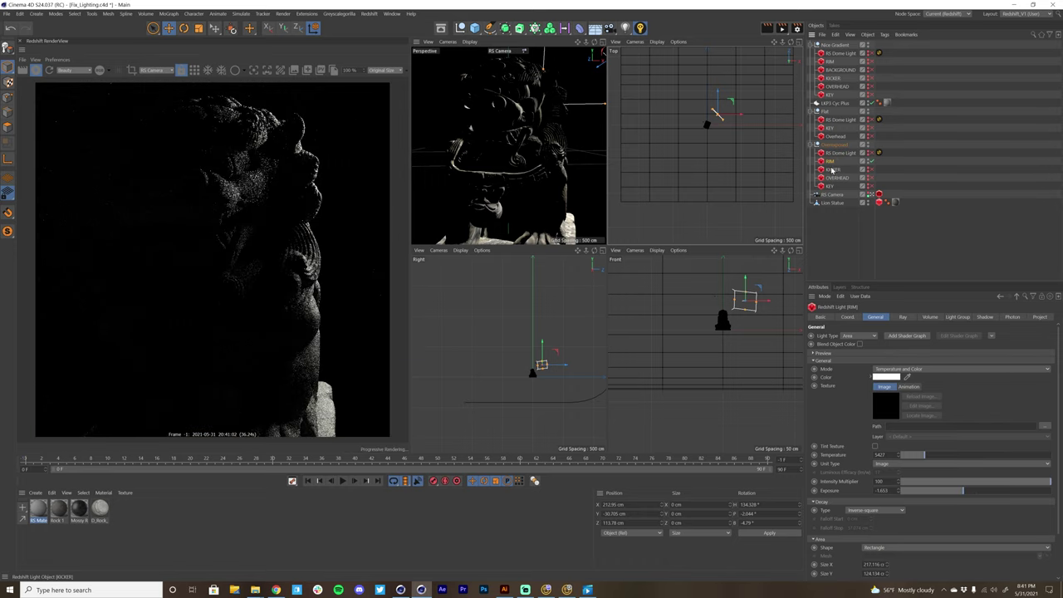
pyautogui.click(831, 170)
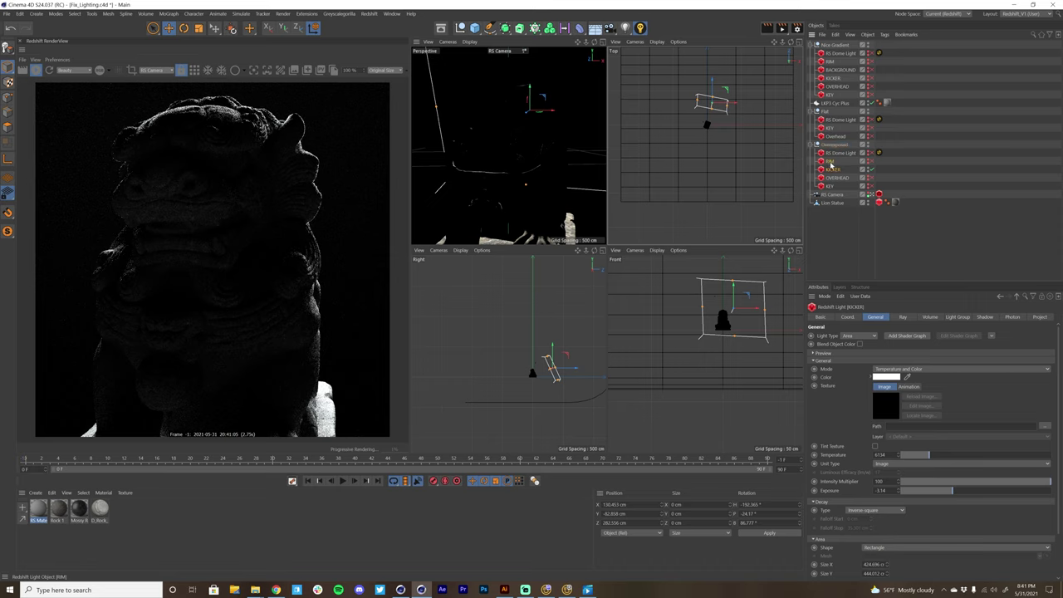
pyautogui.keyDown('ctrl'); pyautogui.click(829, 161); pyautogui.keyUp('ctrl')
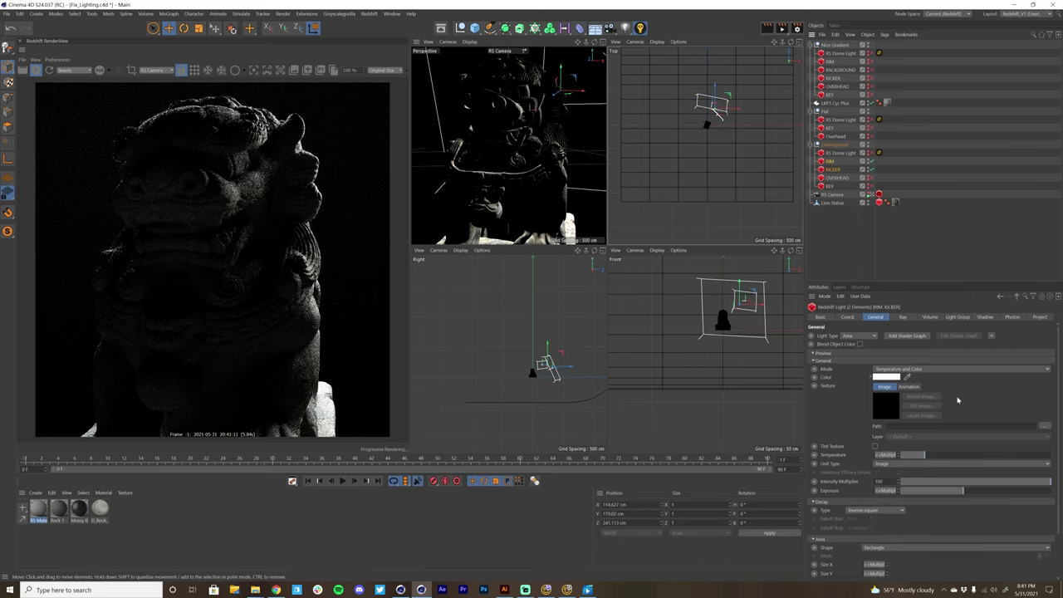
pyautogui.moveTo(959, 491); pyautogui.dragTo(940, 493)
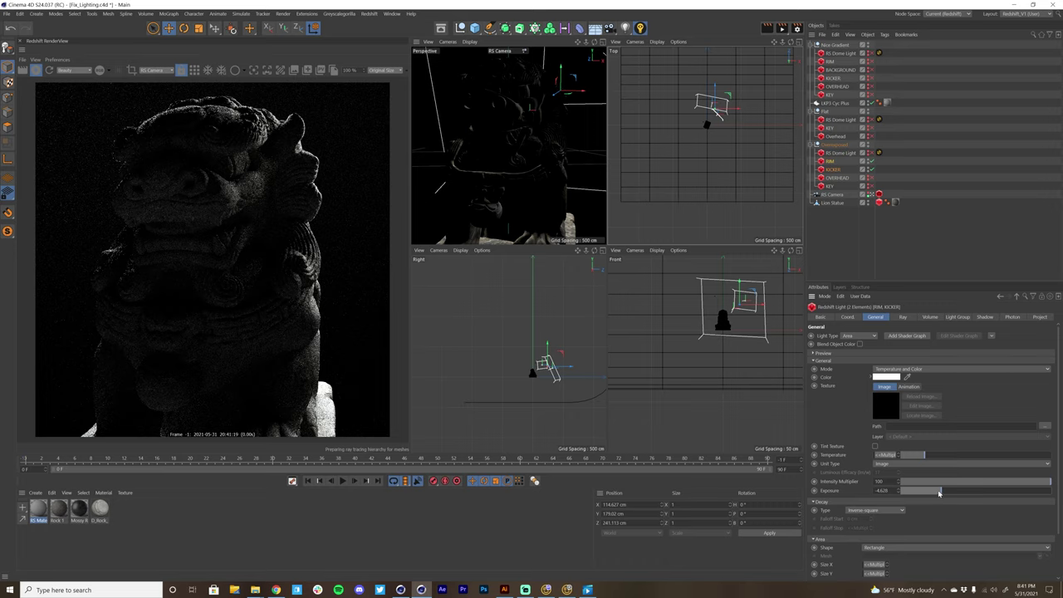
# Solo the KICKER and RIM lights individually, setting the KICKER's exposure to about -6.12 and the RIM's to about -3.59.
pyautogui.click(833, 172)
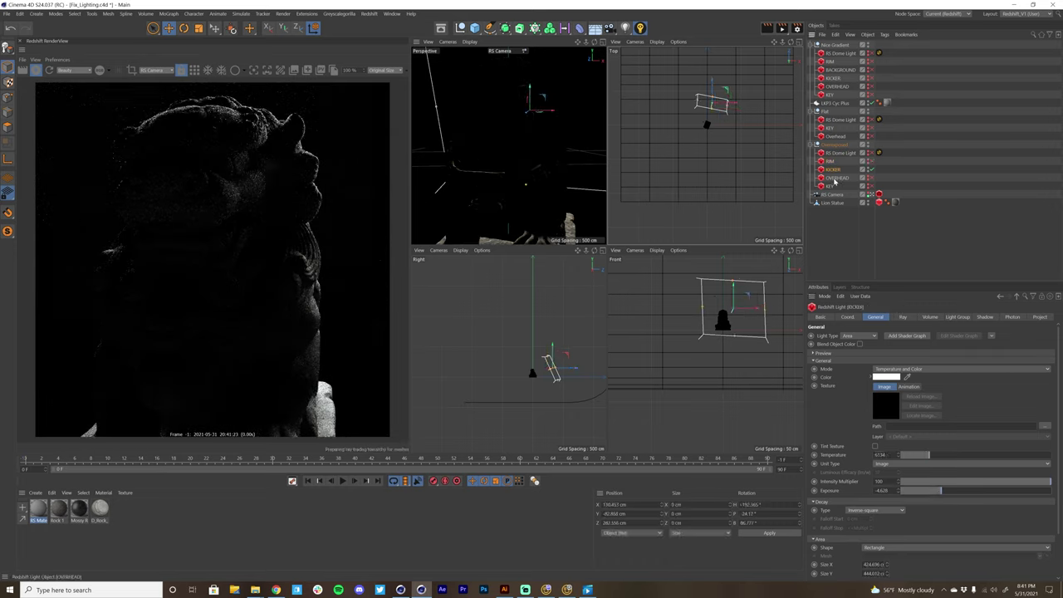
pyautogui.moveTo(941, 491); pyautogui.dragTo(929, 493)
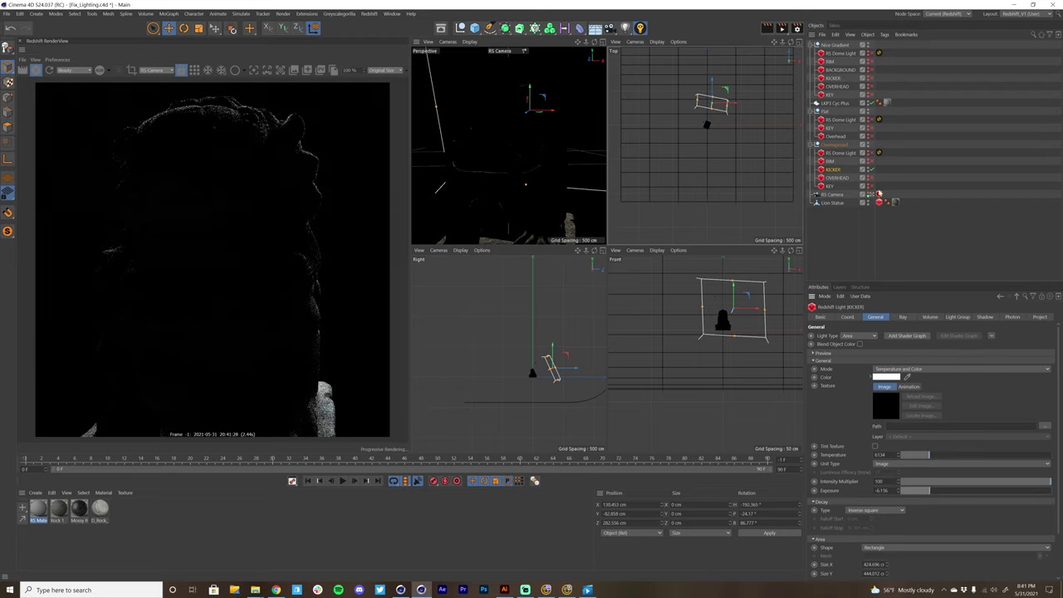
pyautogui.press('Up')
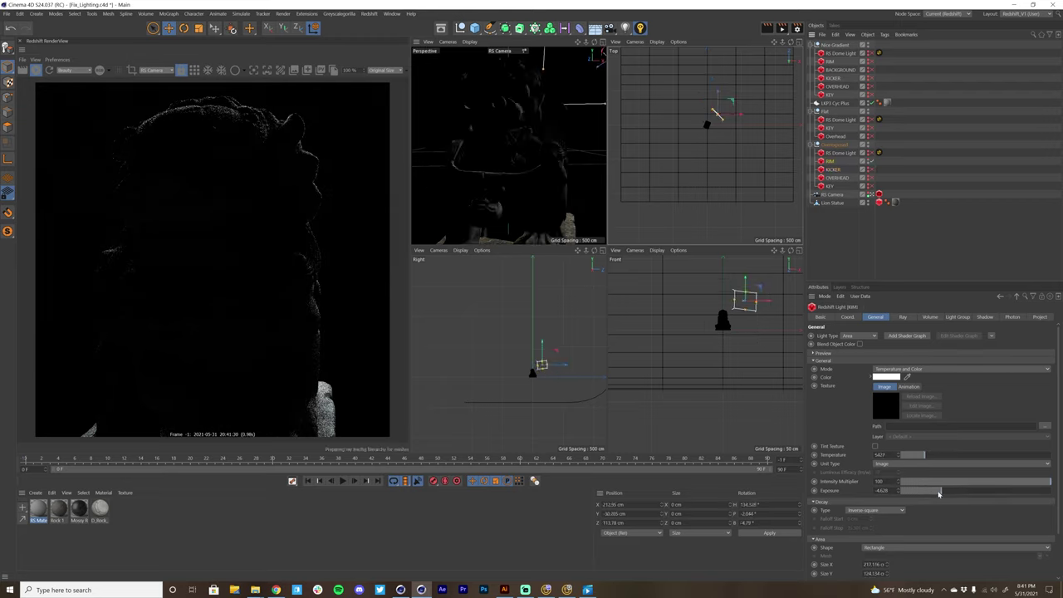
pyautogui.moveTo(939, 493); pyautogui.dragTo(943, 494)
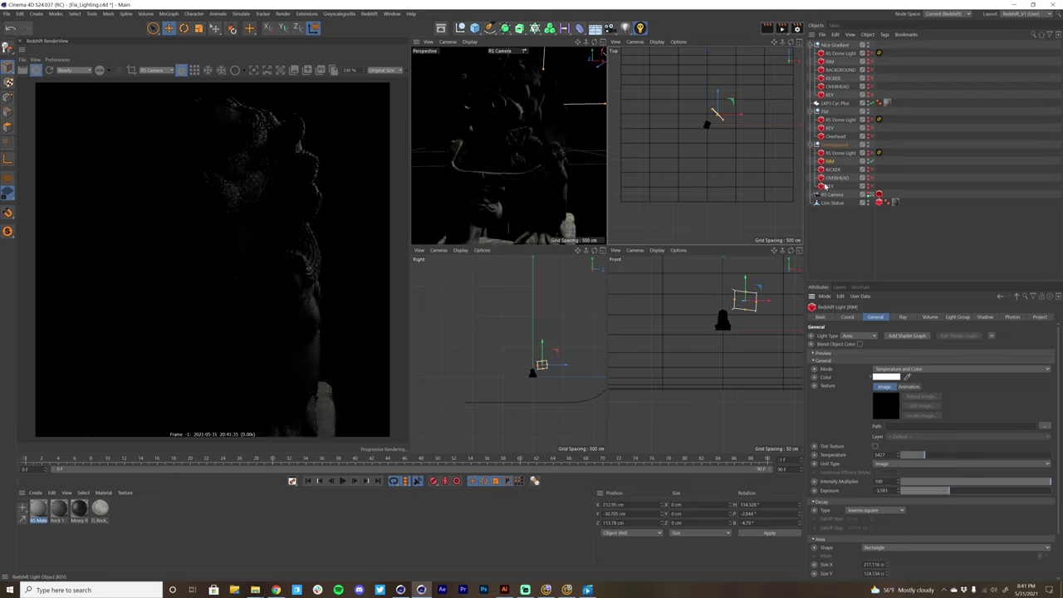
# Select the five lights of the Overexposed group and enable them all again.
pyautogui.click(839, 153)
pyautogui.keyDown('shift'); pyautogui.click(829, 186); pyautogui.keyUp('shift')
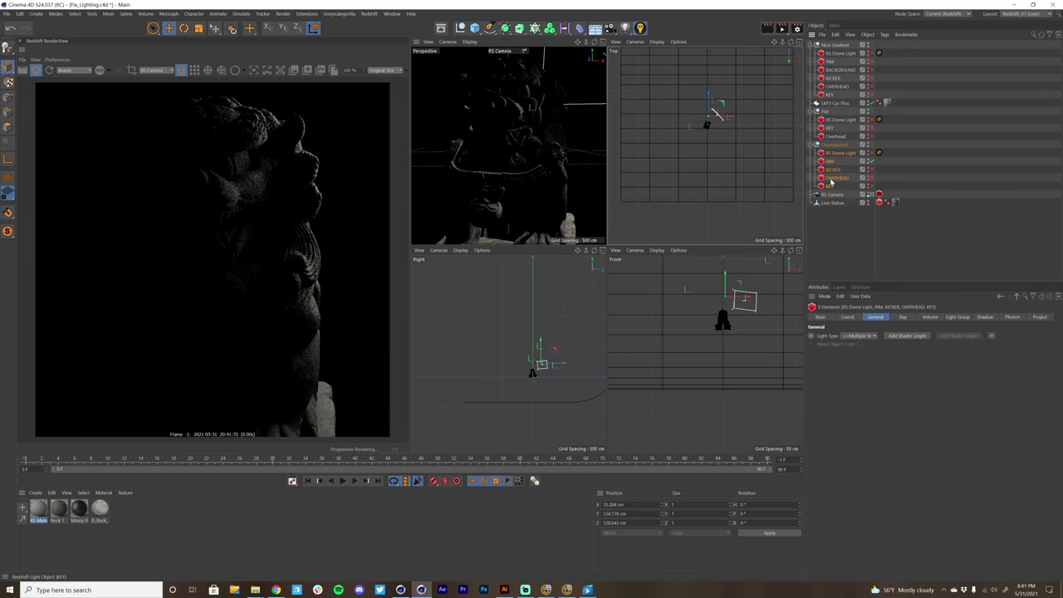
pyautogui.moveTo(871, 153); pyautogui.dragTo(871, 187)
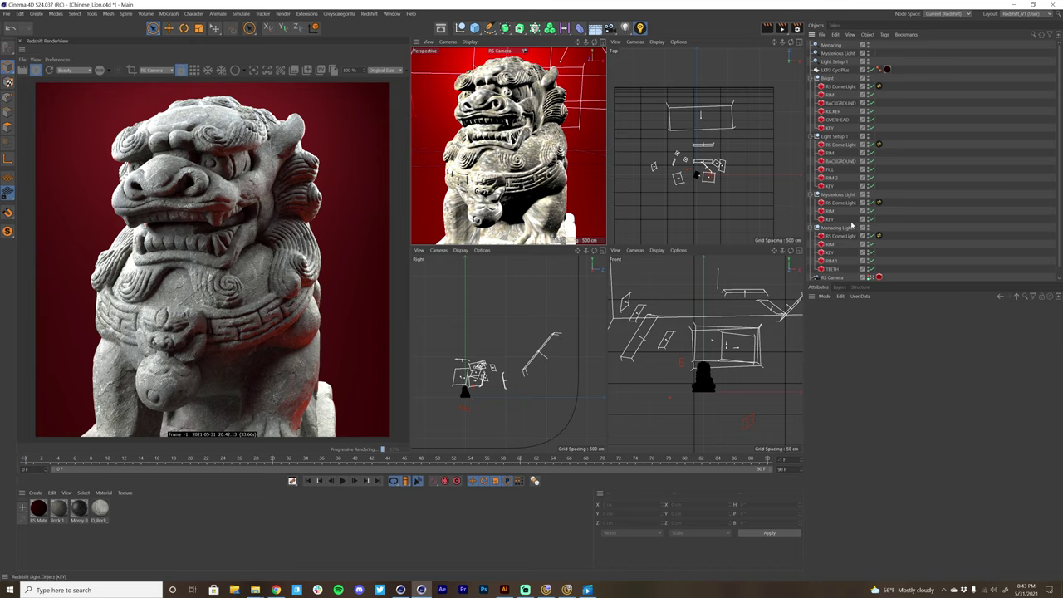
# In the Chinese_Lion scene, solo the five lights of the Menacing Light group, from the dome light to TEETH.
pyautogui.click(840, 236)
pyautogui.keyDown('shift'); pyautogui.click(832, 270); pyautogui.keyUp('shift')
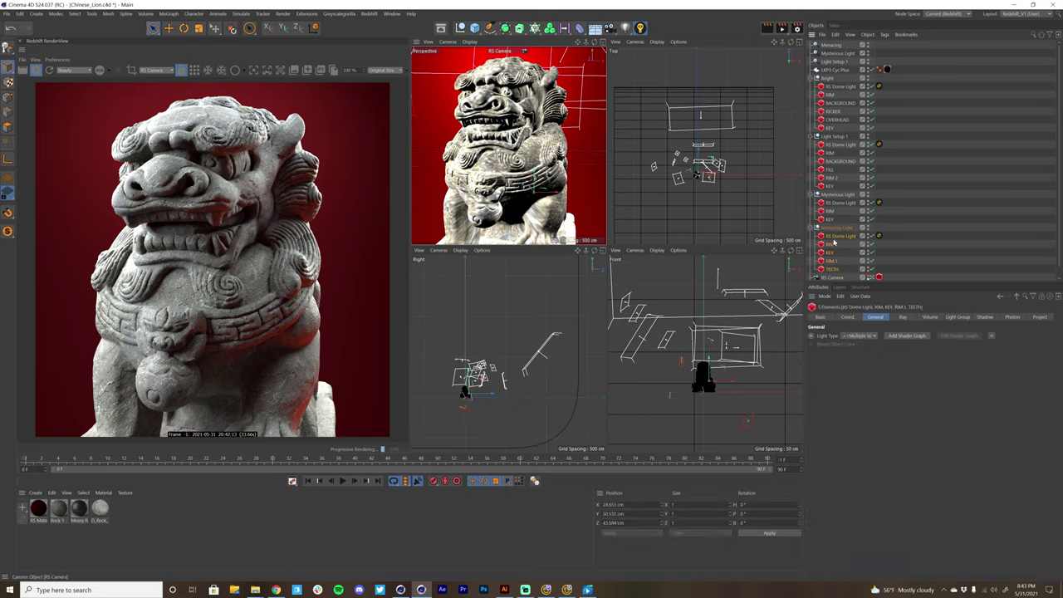
pyautogui.click(640, 29)
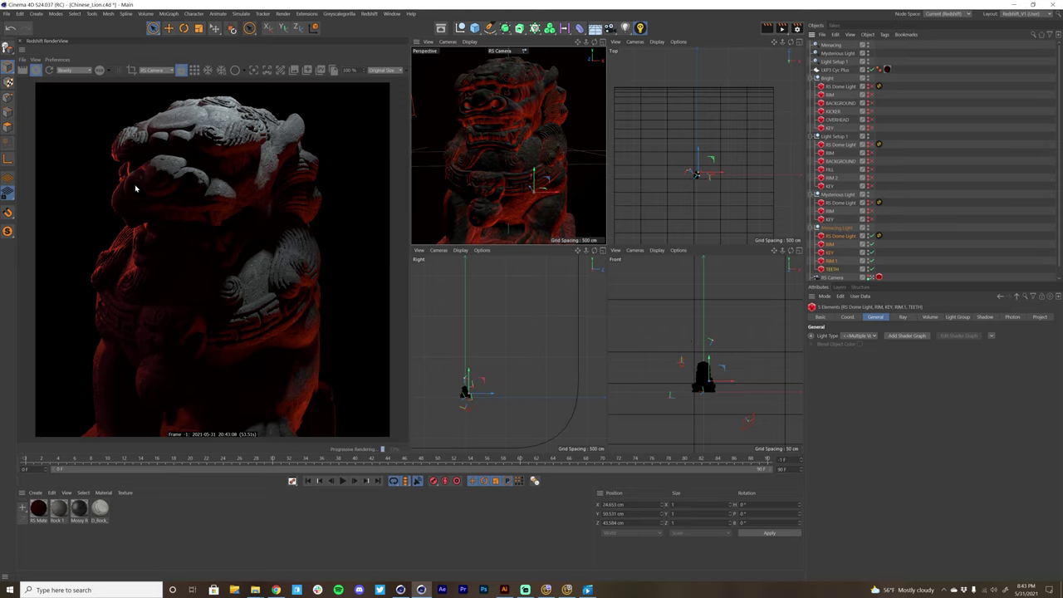
# Solo the Menacing Light group's RIM 1 and KEY lights one after another and raise the KEY's colour temperature to about 7140.
pyautogui.click(831, 245)
pyautogui.click(830, 261)
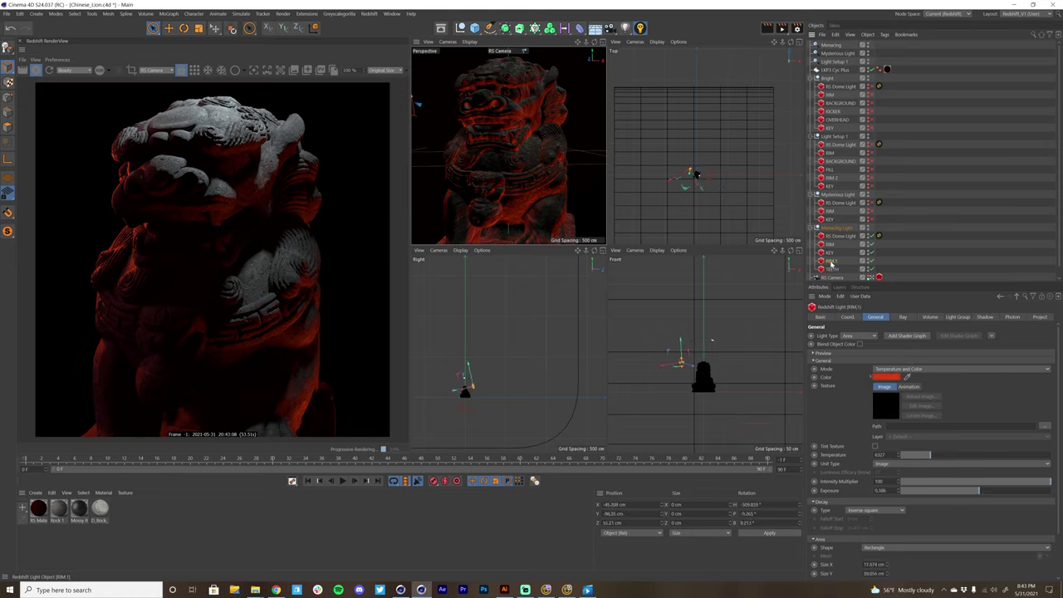
pyautogui.hotkey('alt', 's')
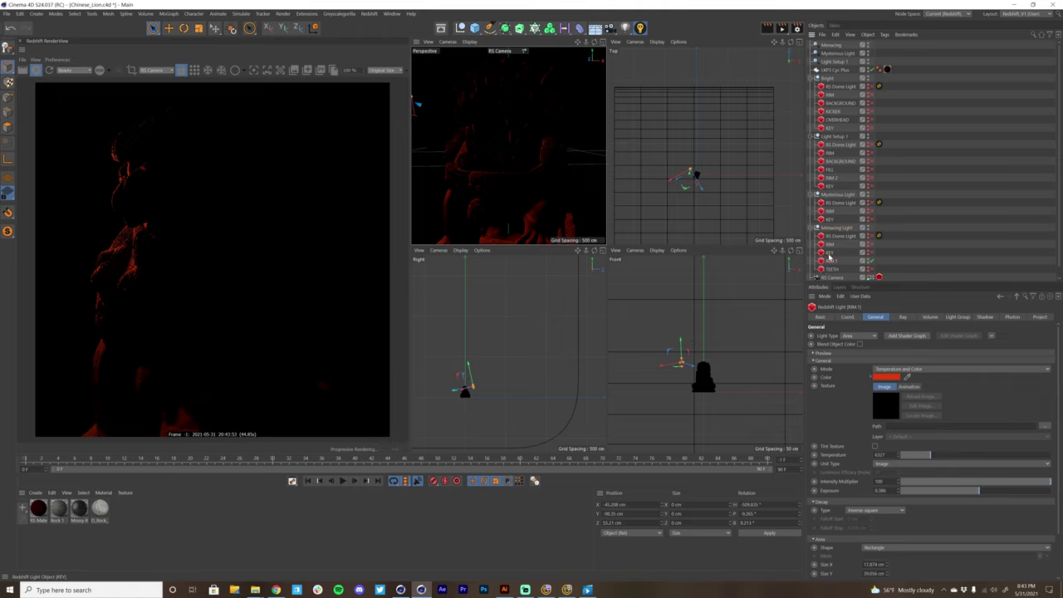
pyautogui.click(829, 258)
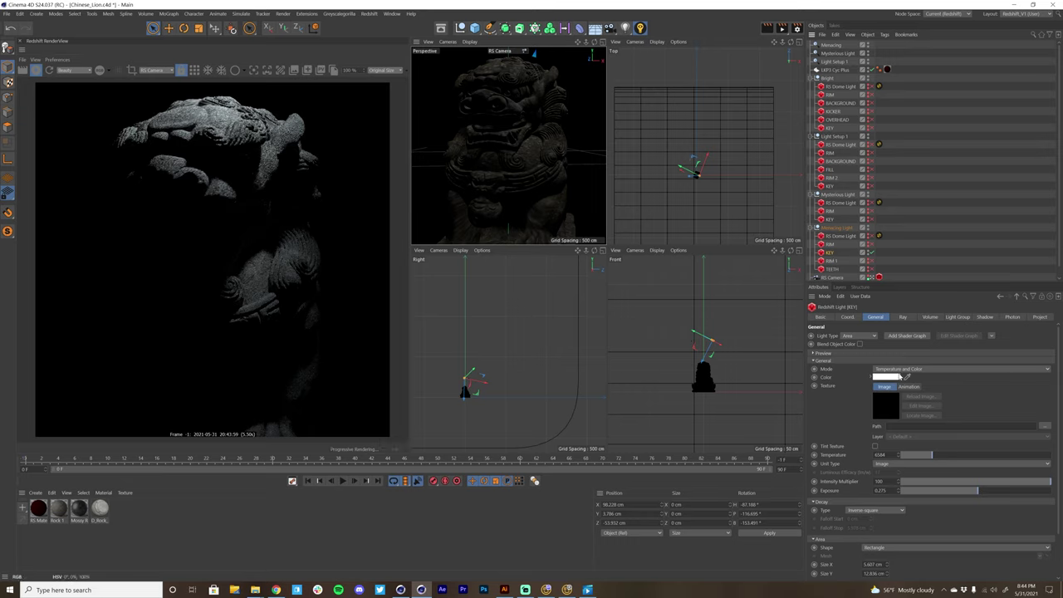
pyautogui.moveTo(934, 452); pyautogui.dragTo(936, 456)
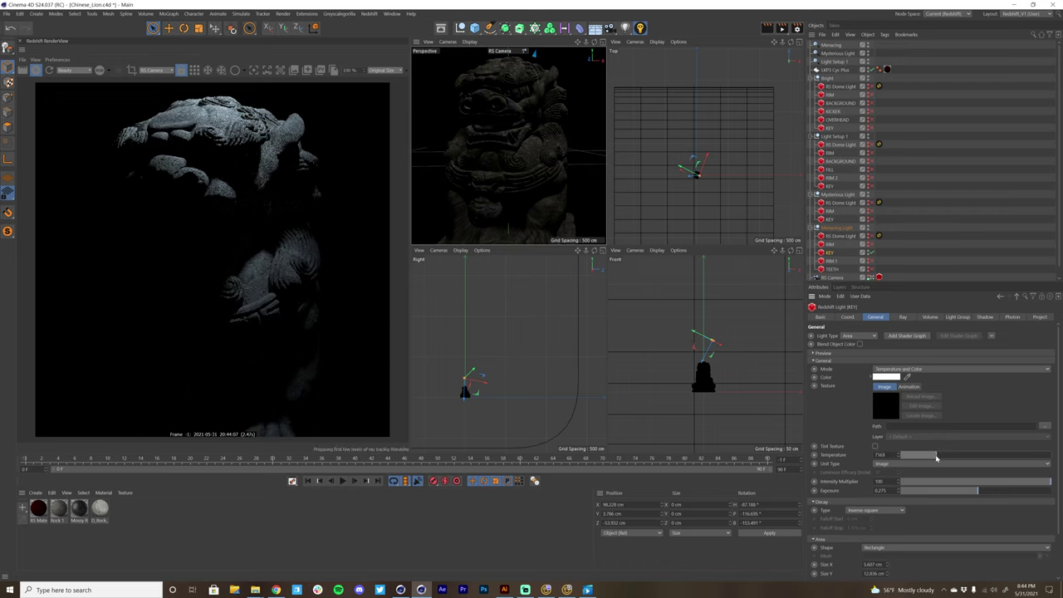
# Select all five Menacing Light lights, from the dome light to TEETH, and enable them together again.
pyautogui.click(848, 236)
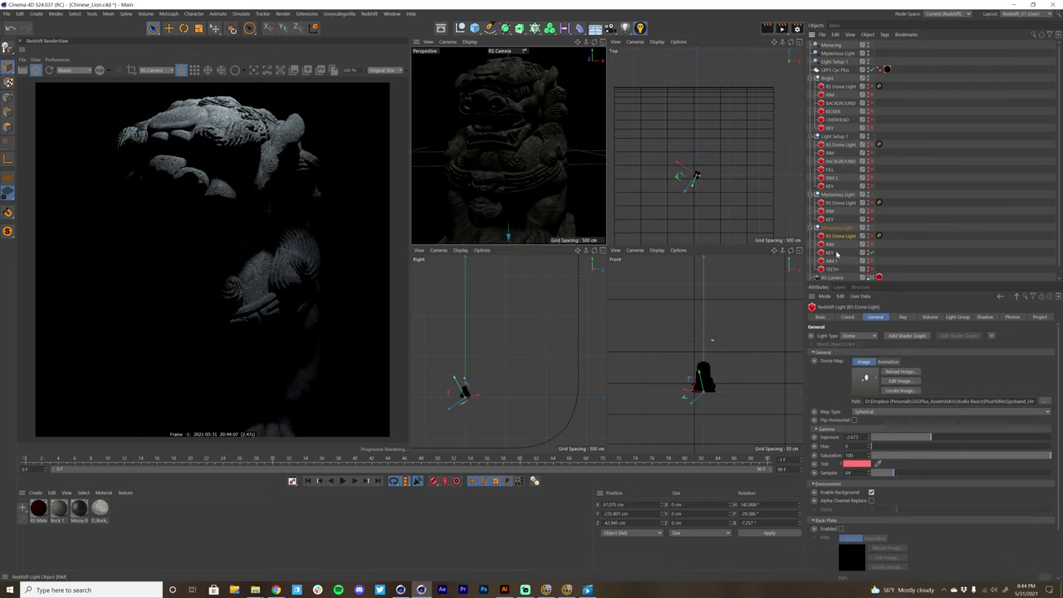
pyautogui.keyDown('shift'); pyautogui.click(832, 269); pyautogui.keyUp('shift')
pyautogui.click(639, 30)
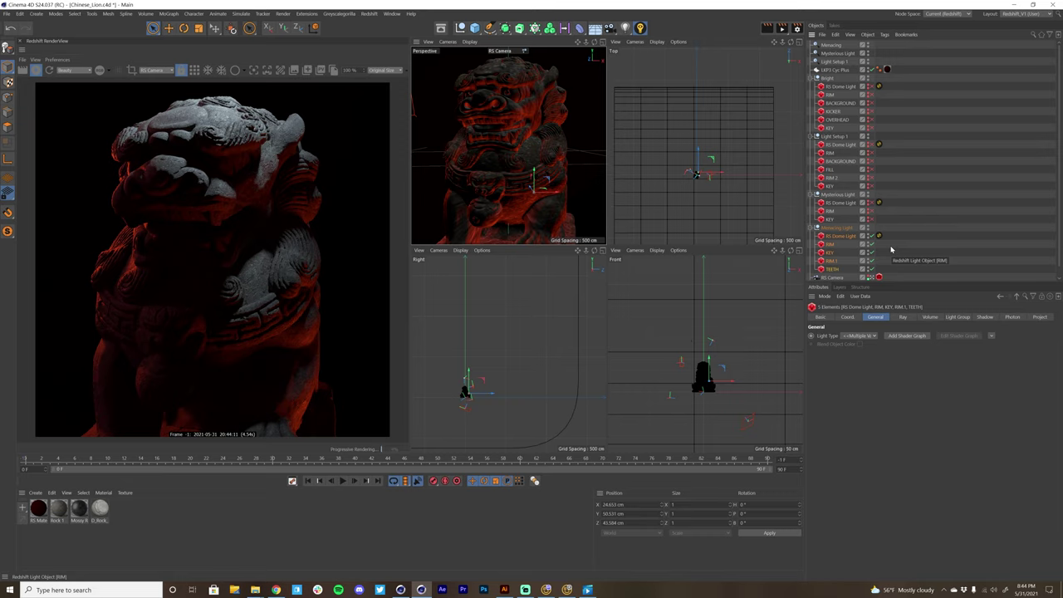
# Test a warm colour temperature on the Menacing Light KEY and set it to a cool value of about 7870.
pyautogui.click(830, 244)
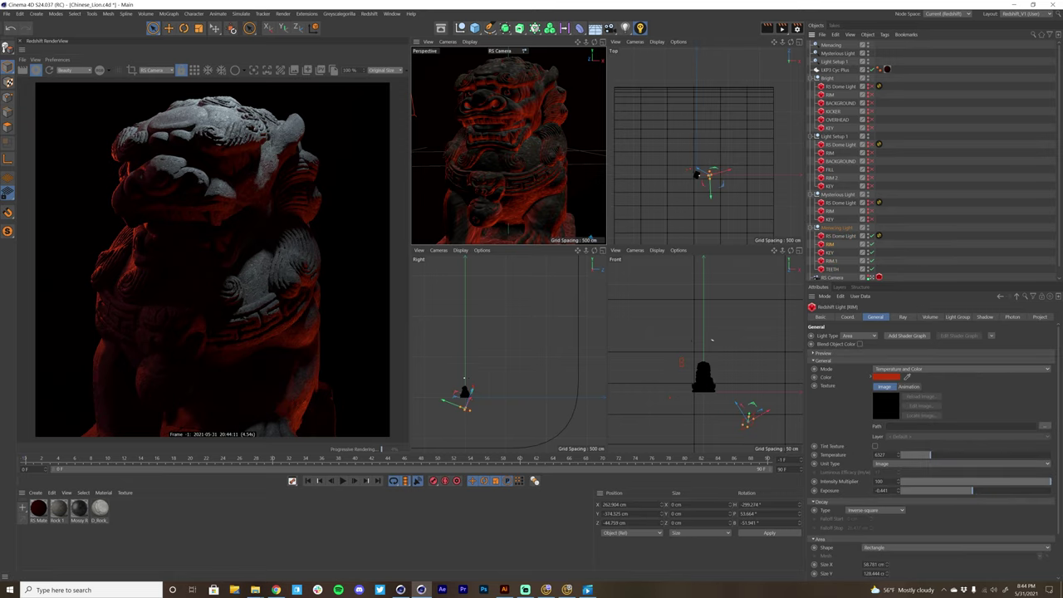
pyautogui.click(829, 252)
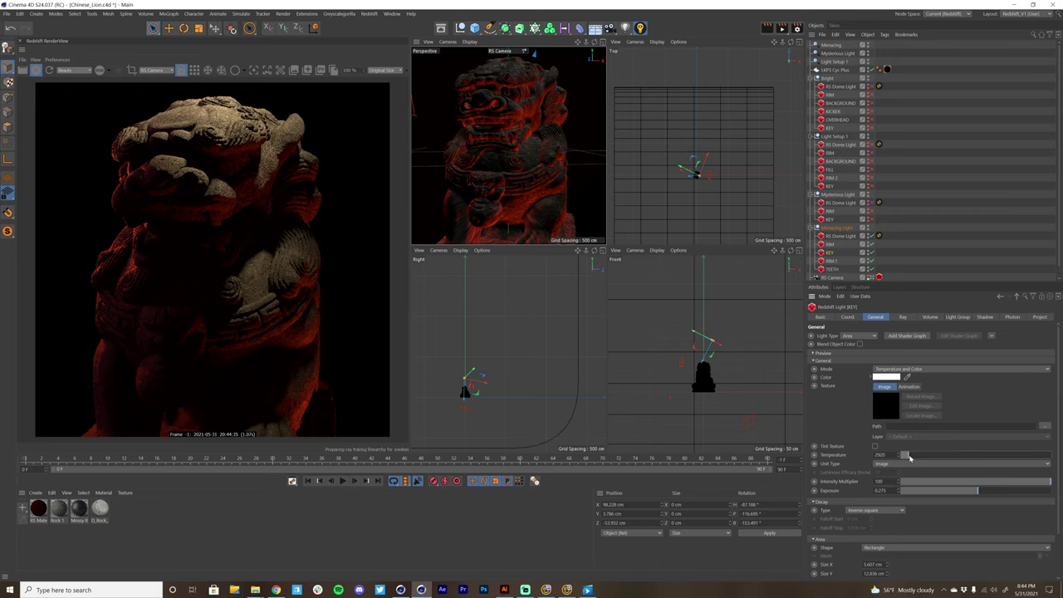
pyautogui.moveTo(910, 457)
pyautogui.mouseDown()
pyautogui.moveTo(952, 457)
pyautogui.moveTo(920, 456)
pyautogui.moveTo(936, 456)
pyautogui.mouseUp()
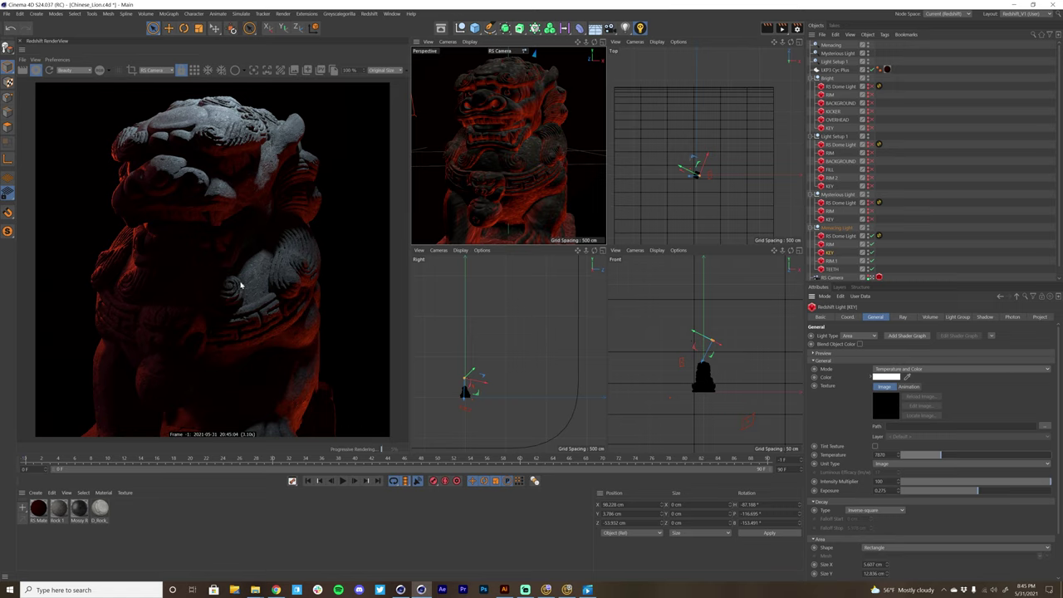
# Desaturate the Menacing Light's red rim colours, setting RIM to 7% saturation and RIM 1 to nearly white.
pyautogui.click(834, 244)
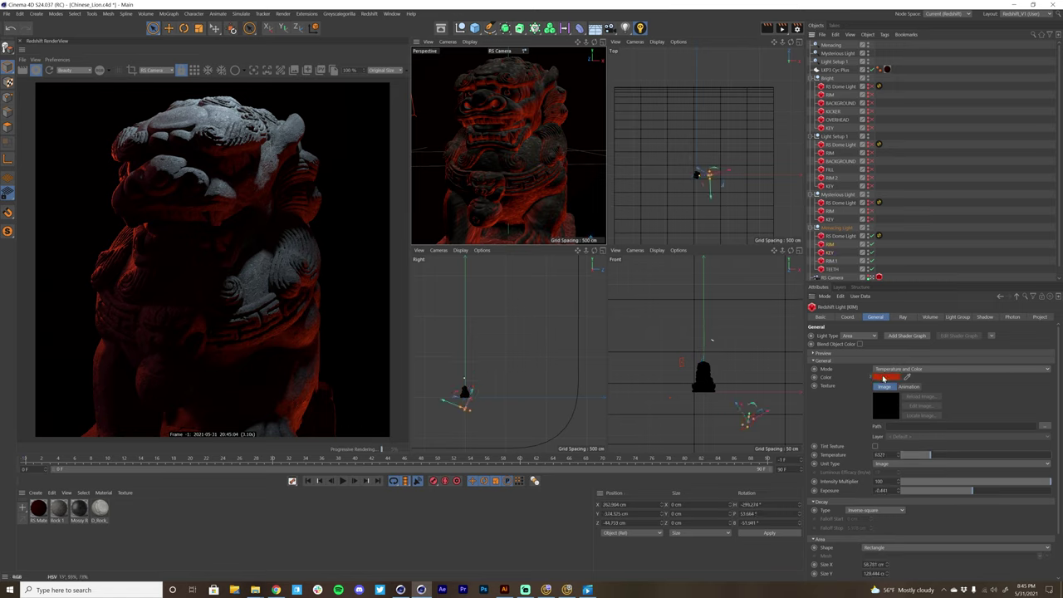
pyautogui.click(886, 377)
pyautogui.click(845, 383)
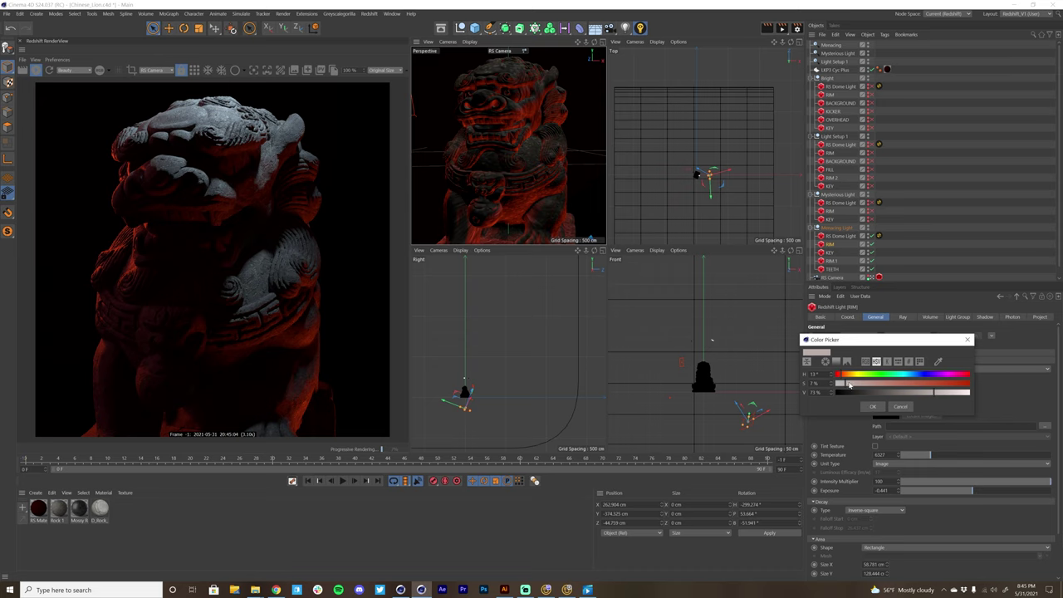
pyautogui.click(872, 406)
pyautogui.click(833, 262)
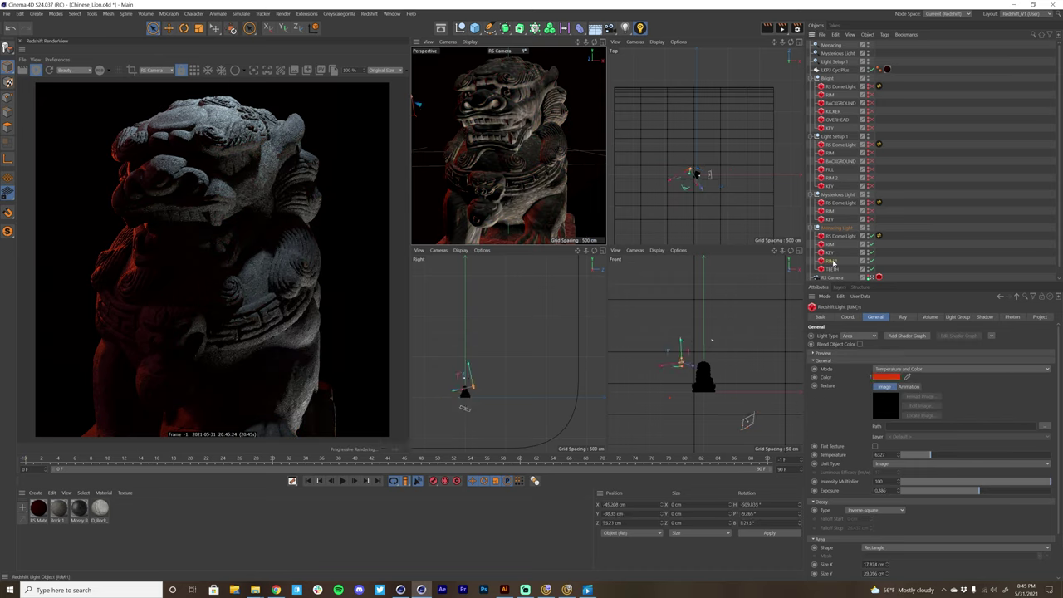
pyautogui.click(885, 377)
pyautogui.click(844, 383)
pyautogui.click(874, 419)
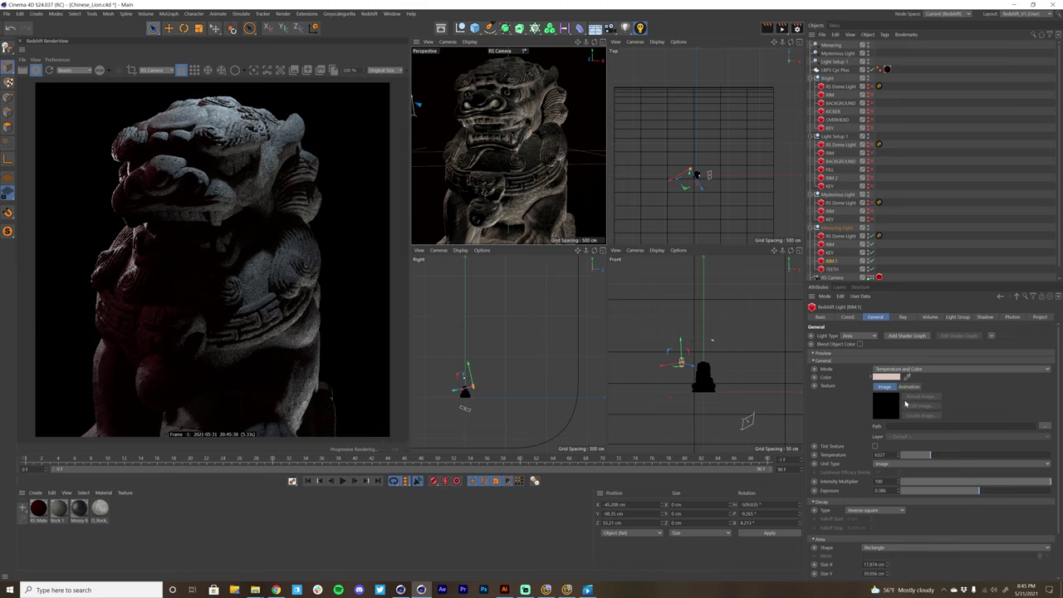
# Undo the colour changes on the Menacing Light group's RIM and RIM 1 lights.
pyautogui.hotkey('ctrl', 'z')
pyautogui.hotkey('ctrl', 'z')
pyautogui.hotkey('ctrl', 'z')
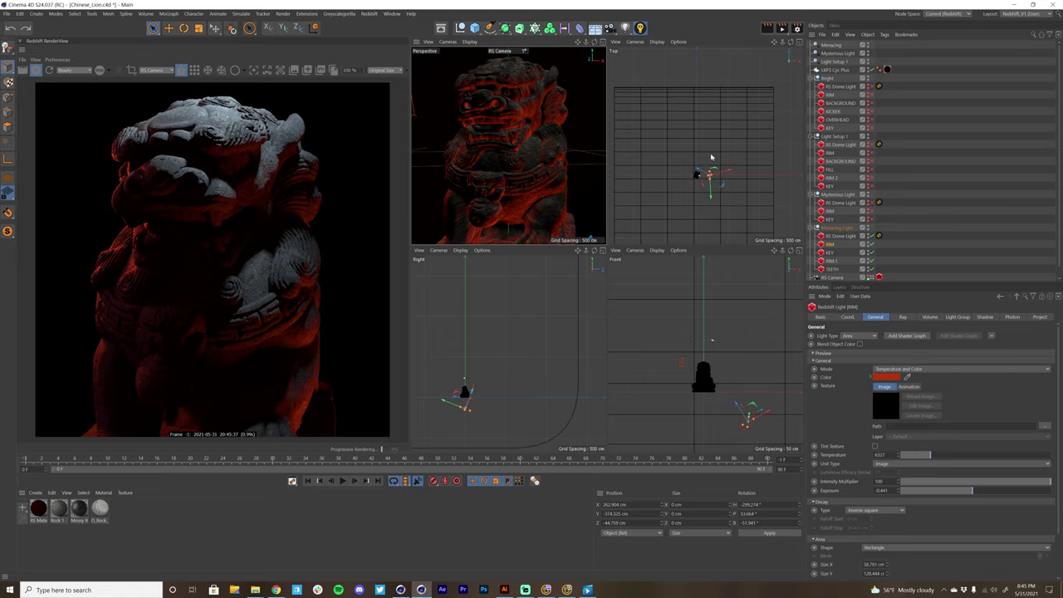
# Release the Menacing Light solo and solo the three lights of the Mysterious Light group, from the dome light to KEY.
pyautogui.click(839, 203)
pyautogui.keyDown('shift'); pyautogui.click(832, 220); pyautogui.keyUp('shift')
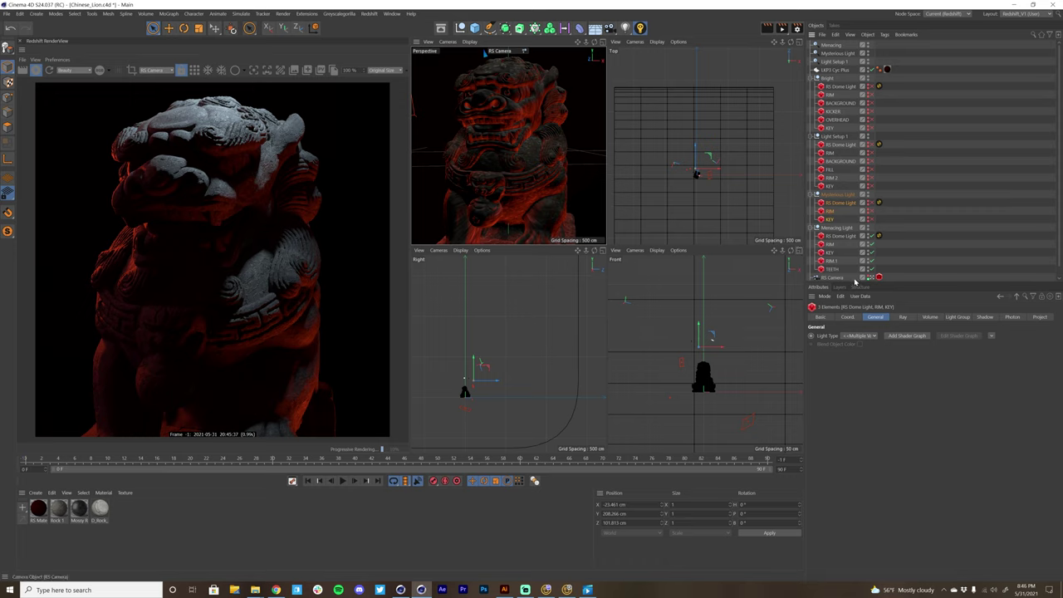
pyautogui.click(640, 29)
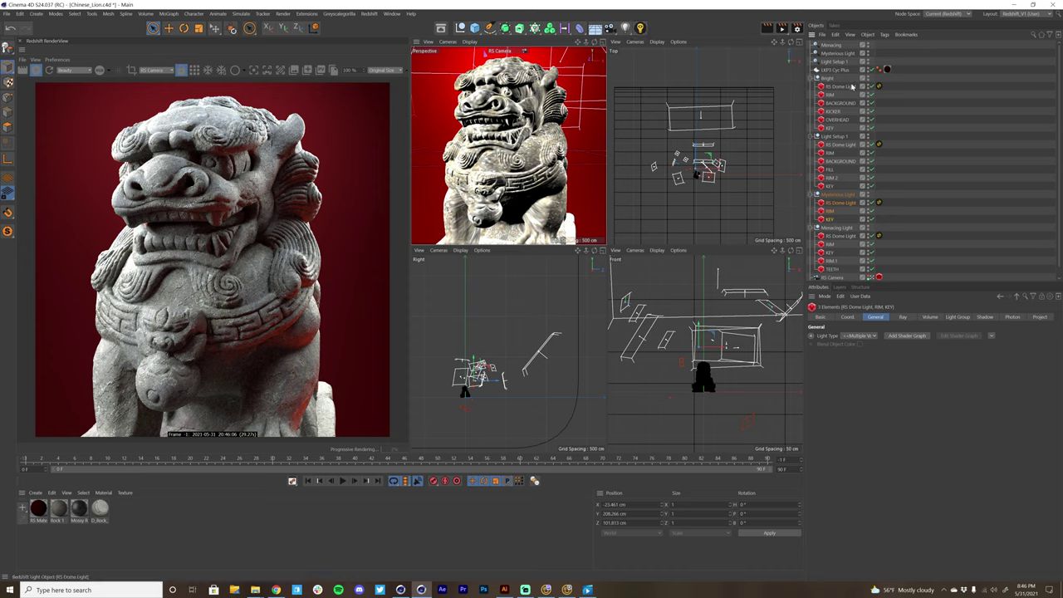
pyautogui.click(840, 145)
pyautogui.click(839, 203)
pyautogui.keyDown('shift'); pyautogui.click(833, 219); pyautogui.keyUp('shift')
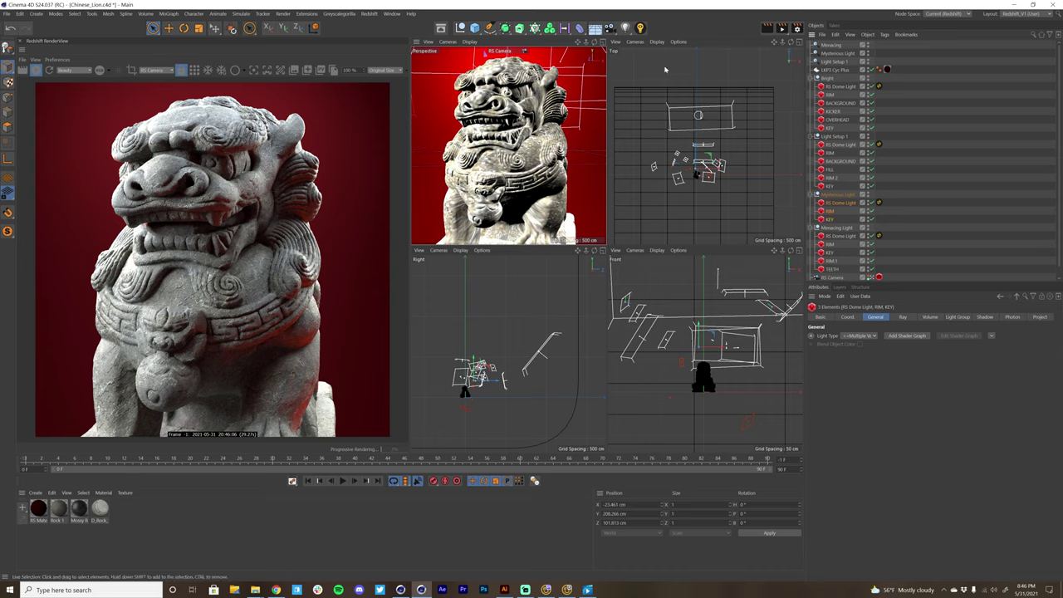
pyautogui.click(641, 27)
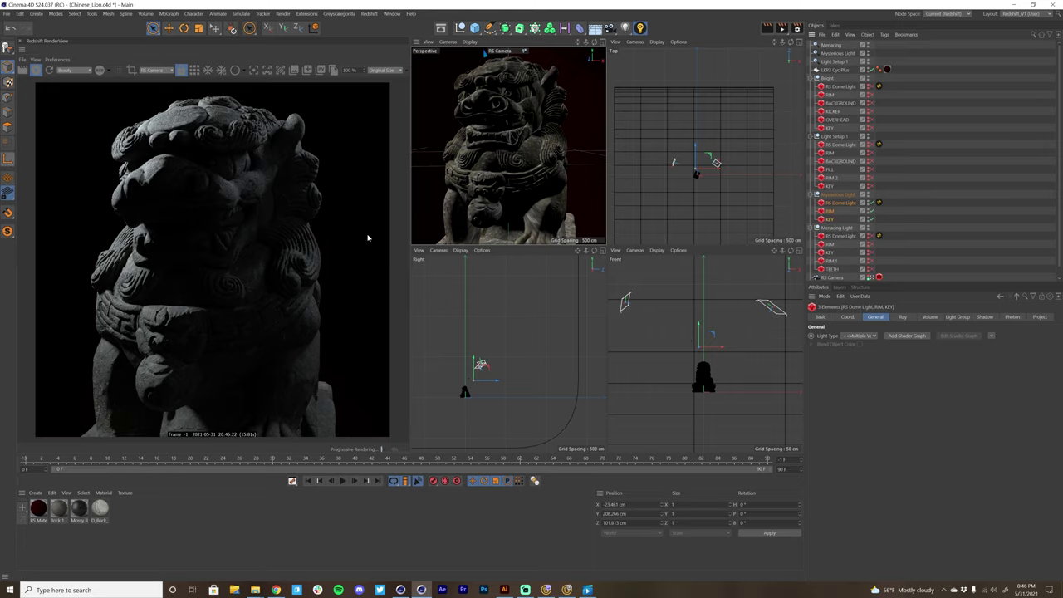
# Solo the Mysterious Light group's RIM light and rename it FILL.
pyautogui.click(824, 213)
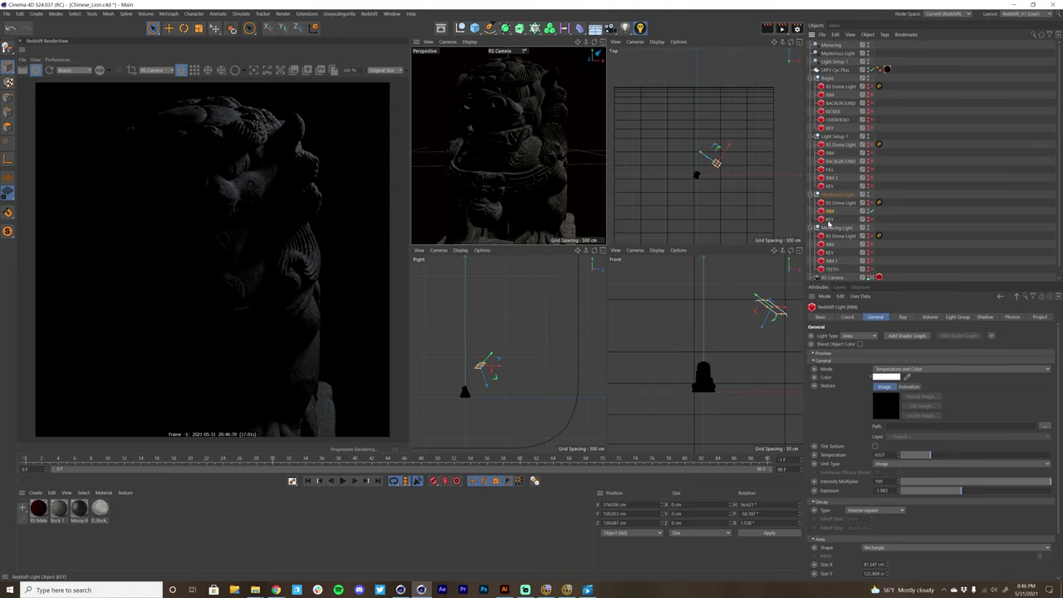
pyautogui.doubleClick(831, 211)
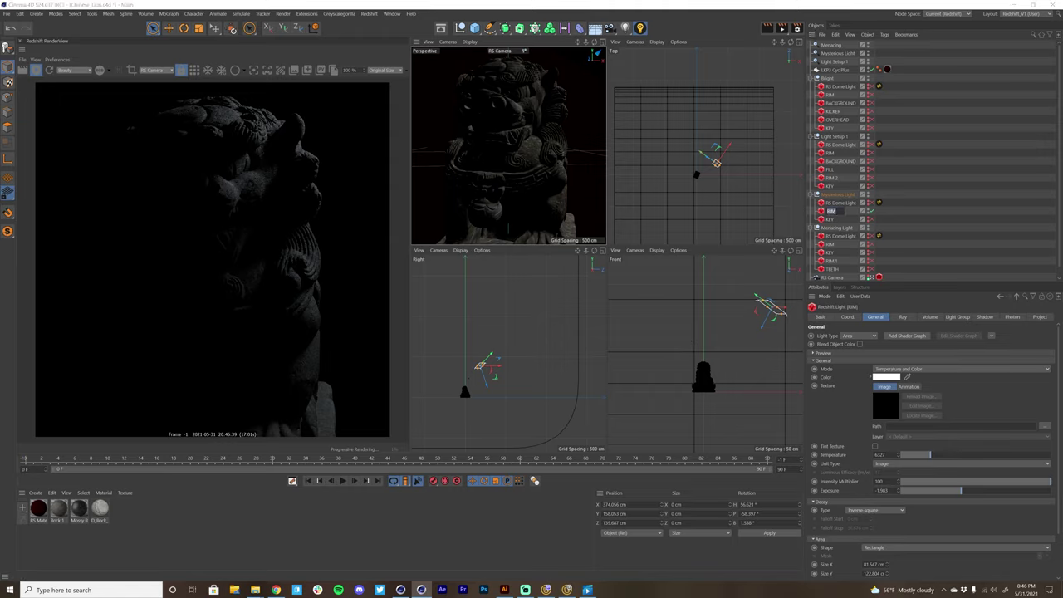
pyautogui.write('FILL')
pyautogui.press('Return')
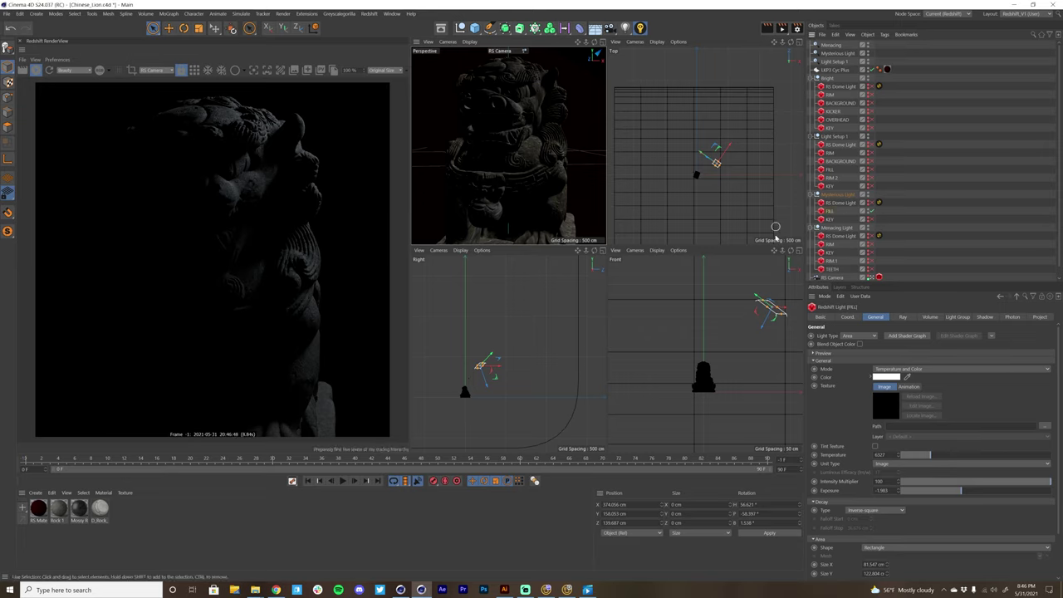
# Solo the Mysterious Light group's KEY on its own, and bring the group's three lights back together.
pyautogui.click(836, 220)
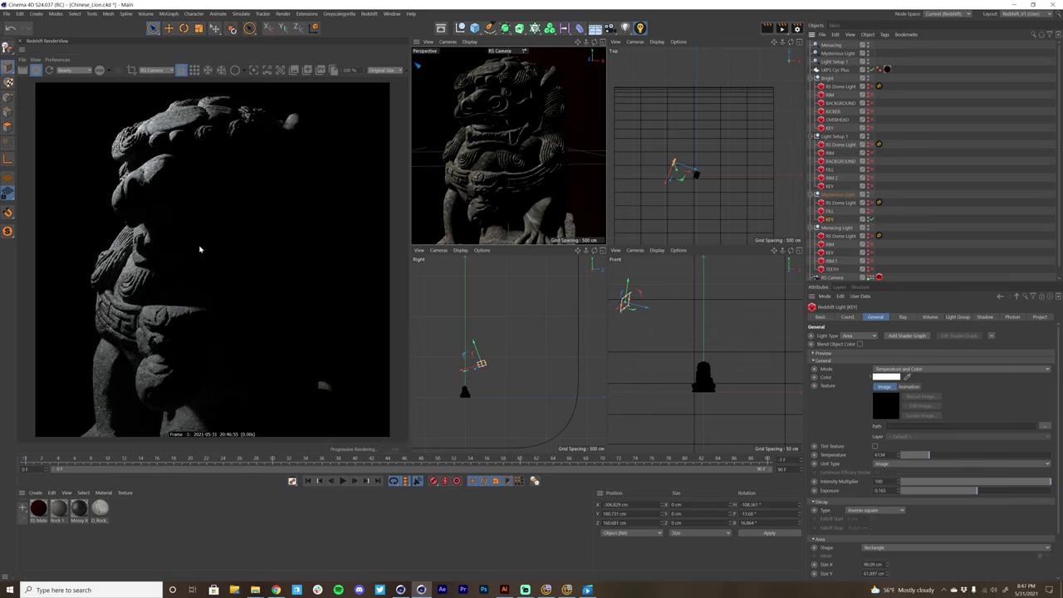
pyautogui.keyDown('shift'); pyautogui.click(835, 207); pyautogui.keyUp('shift')
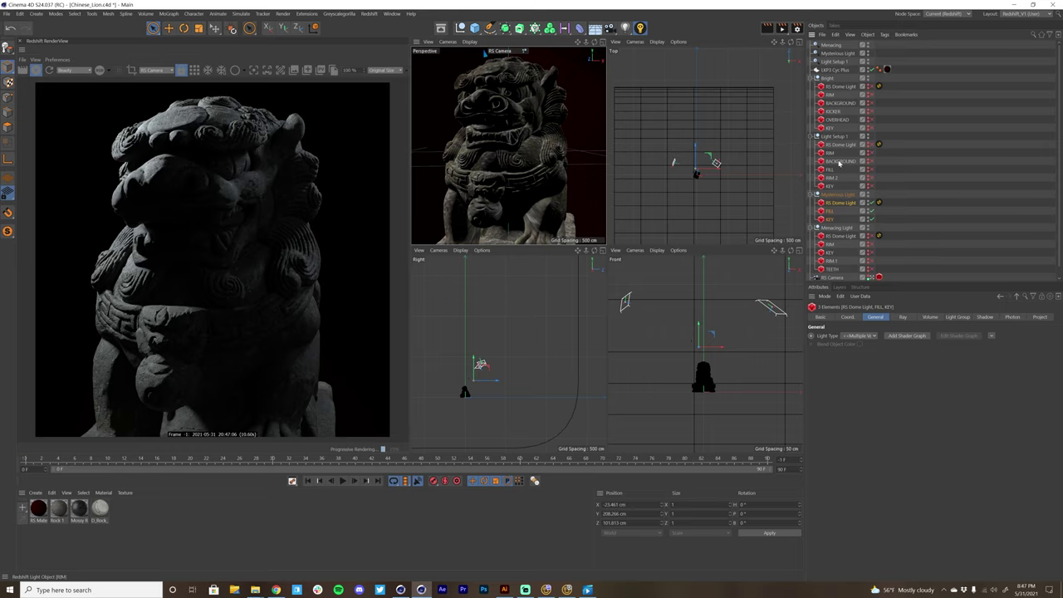
# Solo the six lights of Light Setup 1, and switch the solo to the six lights of the Bright group.
pyautogui.doubleClick(816, 62)
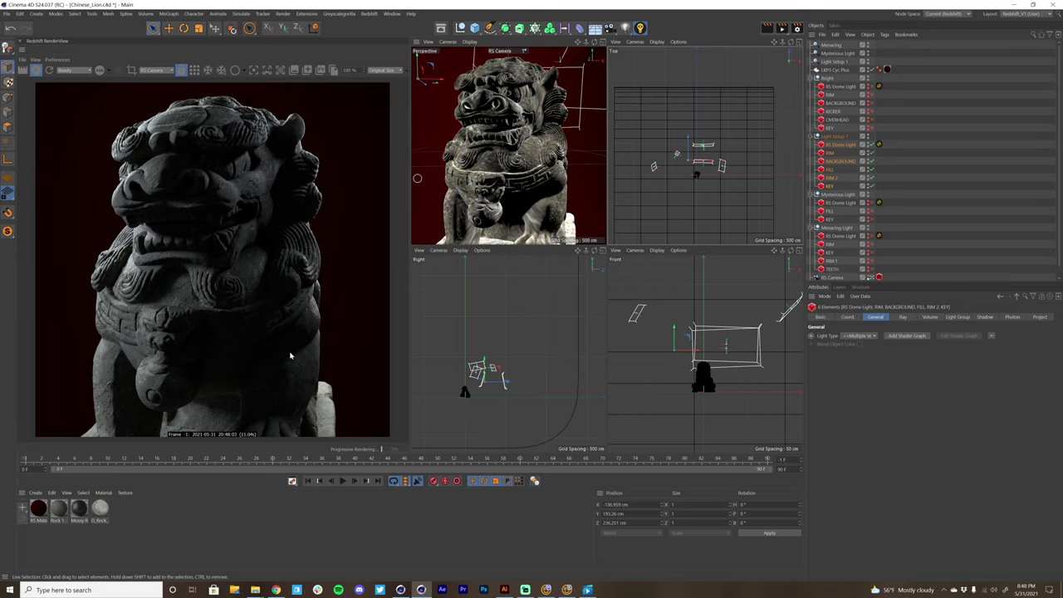
pyautogui.click(827, 79)
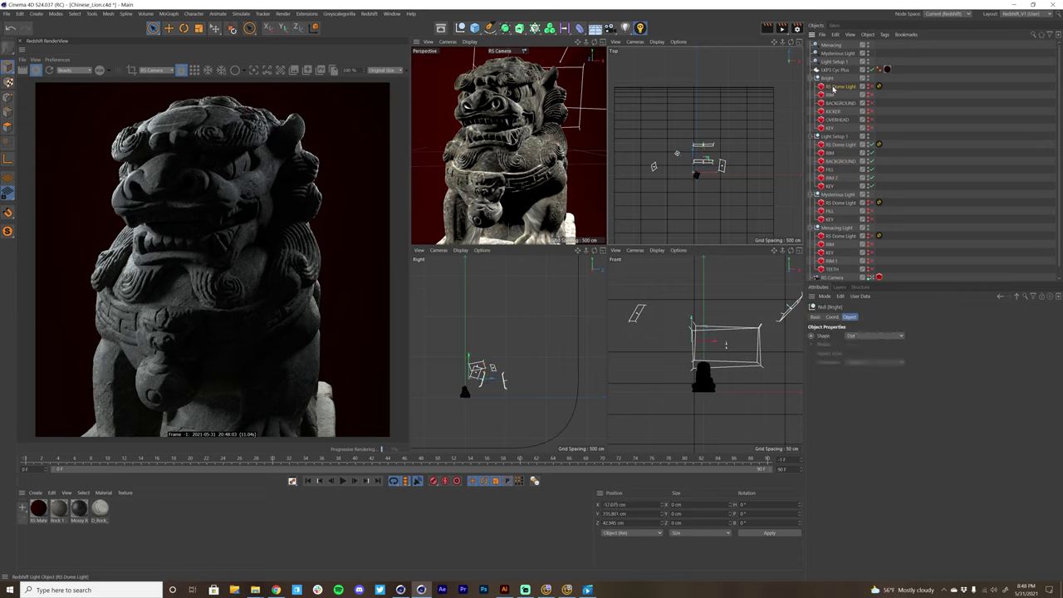
pyautogui.click(833, 87)
pyautogui.keyDown('shift'); pyautogui.click(832, 128); pyautogui.keyUp('shift')
pyautogui.click(640, 27)
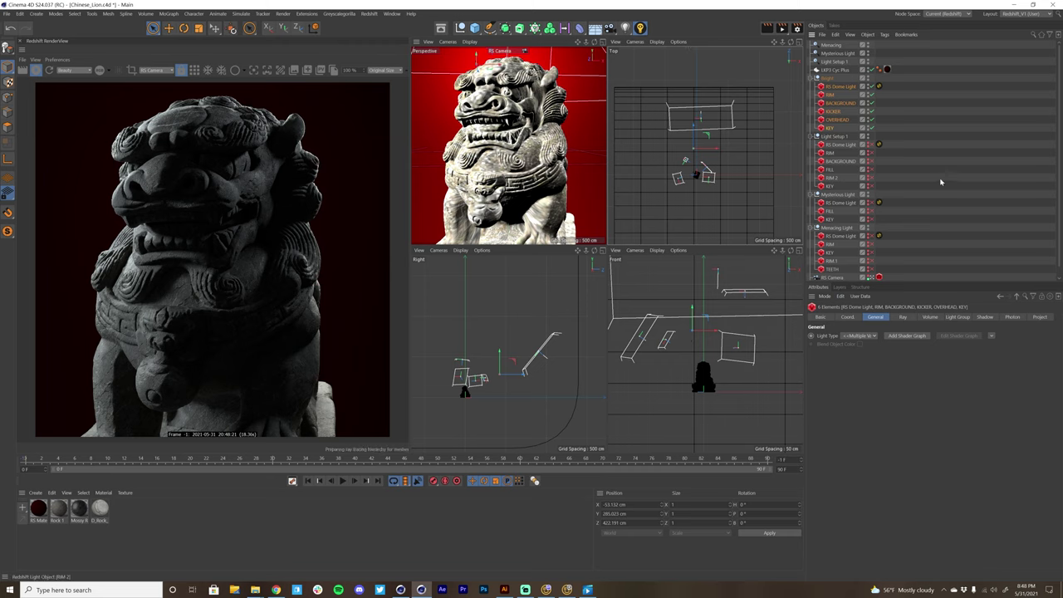
# Solo the Bright group's BACKGROUND light and adjust its exposure to about 1.71.
pyautogui.click(840, 103)
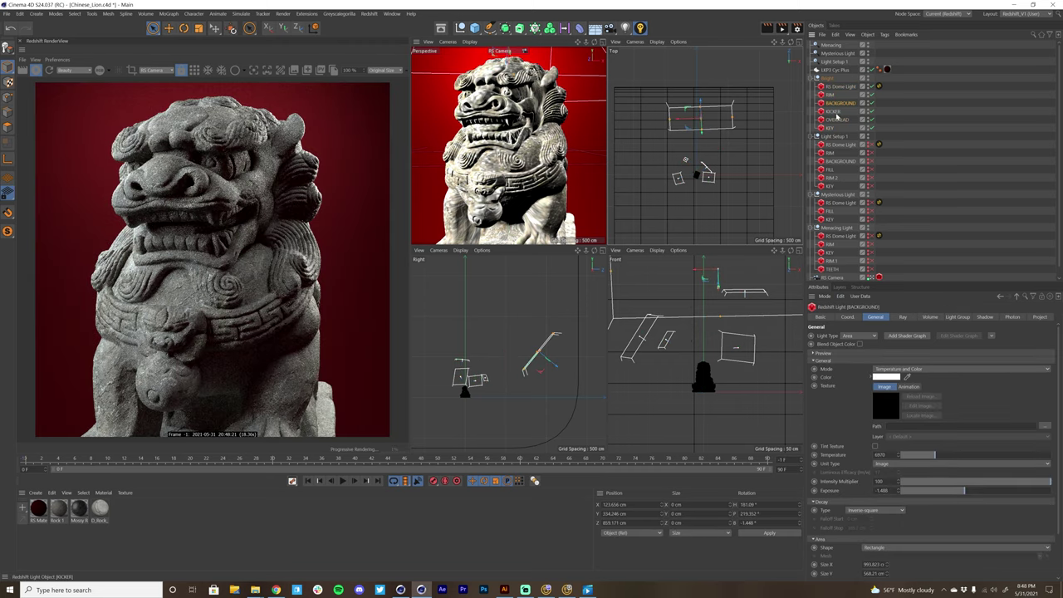
pyautogui.moveTo(938, 491); pyautogui.dragTo(908, 491)
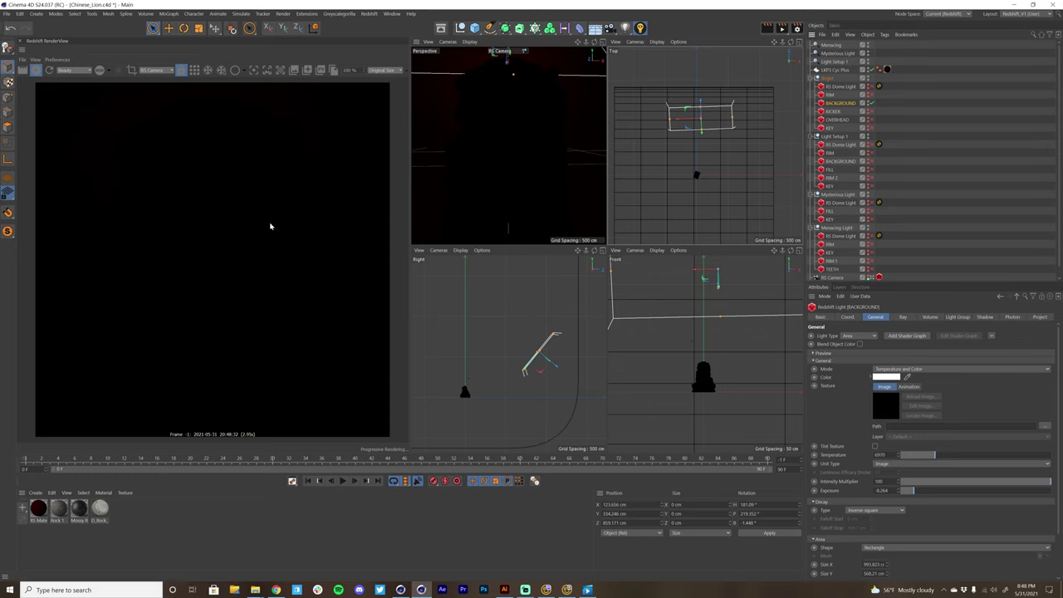
pyautogui.moveTo(972, 482); pyautogui.dragTo(1050, 482)
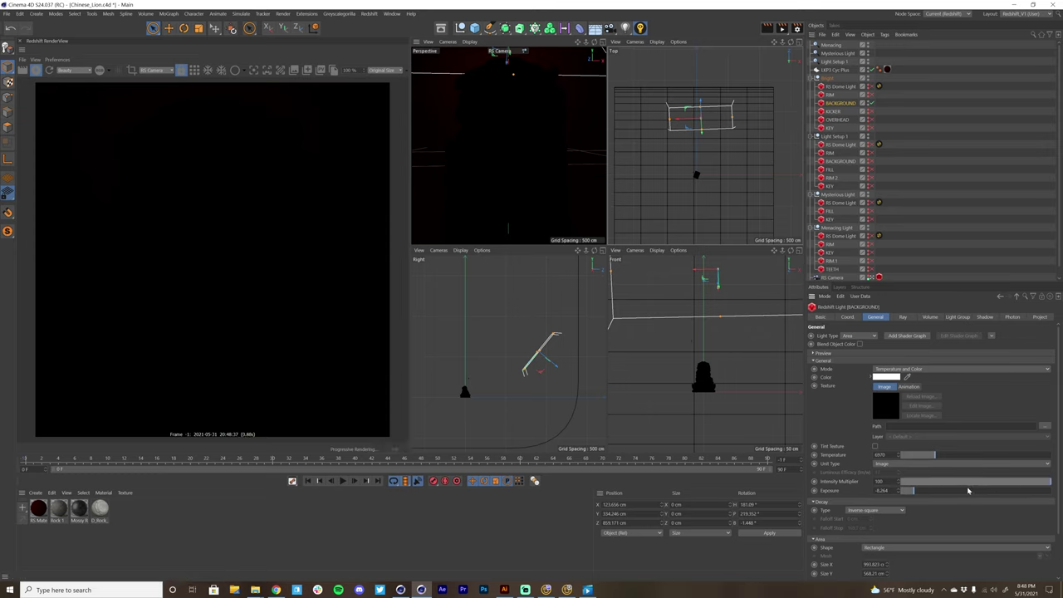
pyautogui.click(980, 491)
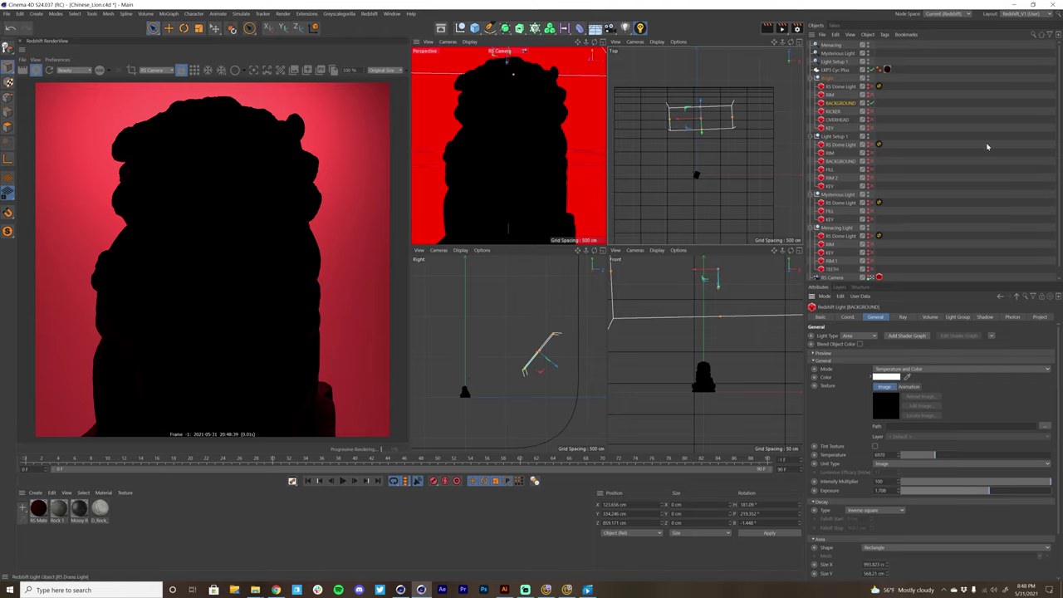
# Enable the Bright group's other lights again and lower the BACKGROUND light's exposure to about -1.76.
pyautogui.click(640, 30)
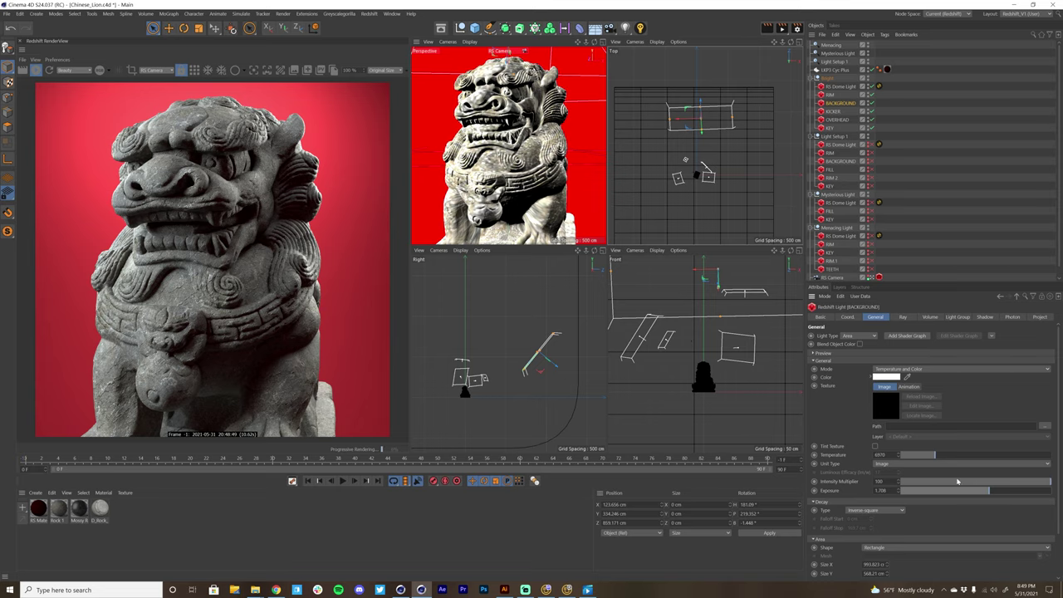
pyautogui.moveTo(966, 497); pyautogui.dragTo(912, 494)
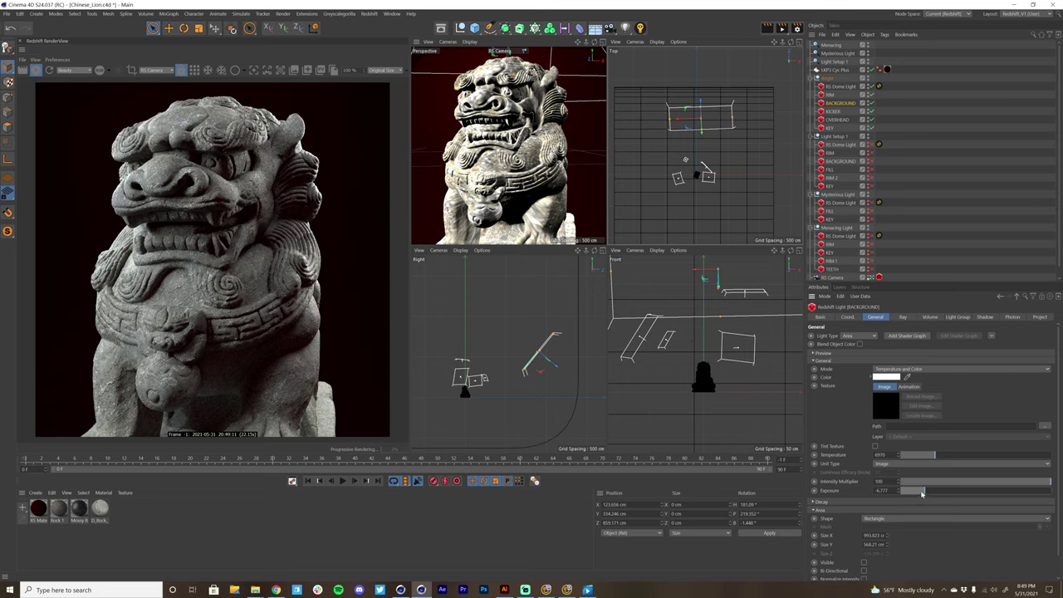
pyautogui.moveTo(931, 495)
pyautogui.mouseDown()
pyautogui.moveTo(973, 492)
pyautogui.moveTo(956, 493)
pyautogui.mouseUp()
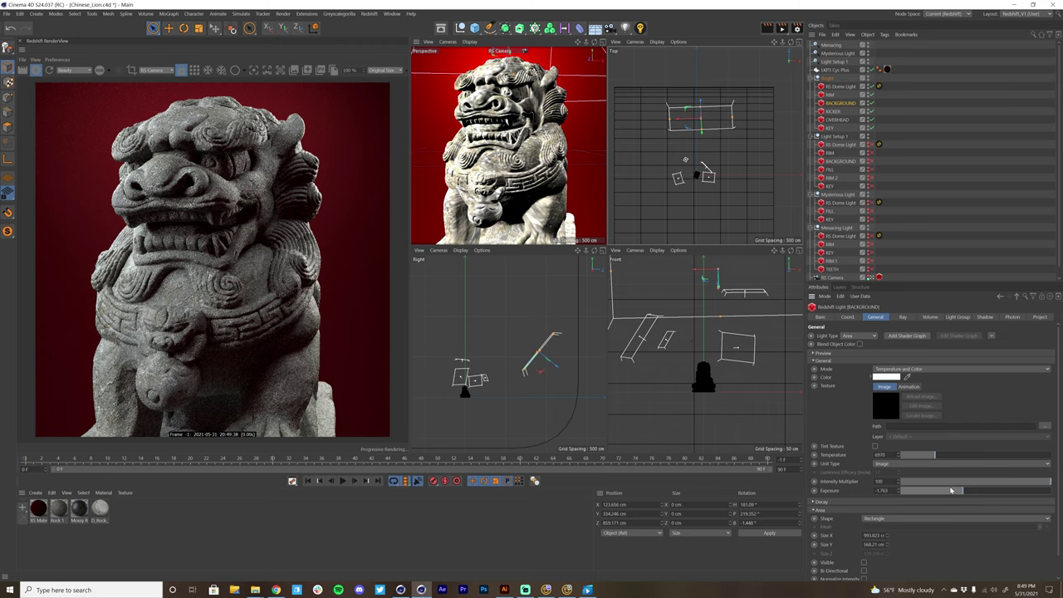
# Solo the Bright group's KICKER light and move it in the top view to about X -61 cm, Z 149 cm.
pyautogui.click(825, 127)
pyautogui.click(831, 111)
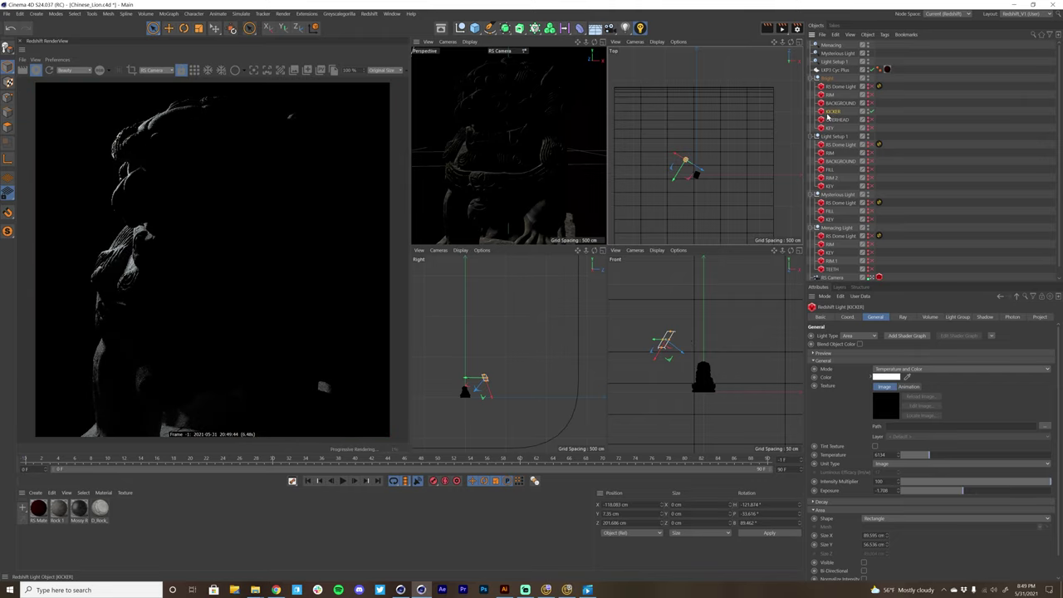
pyautogui.press('e')
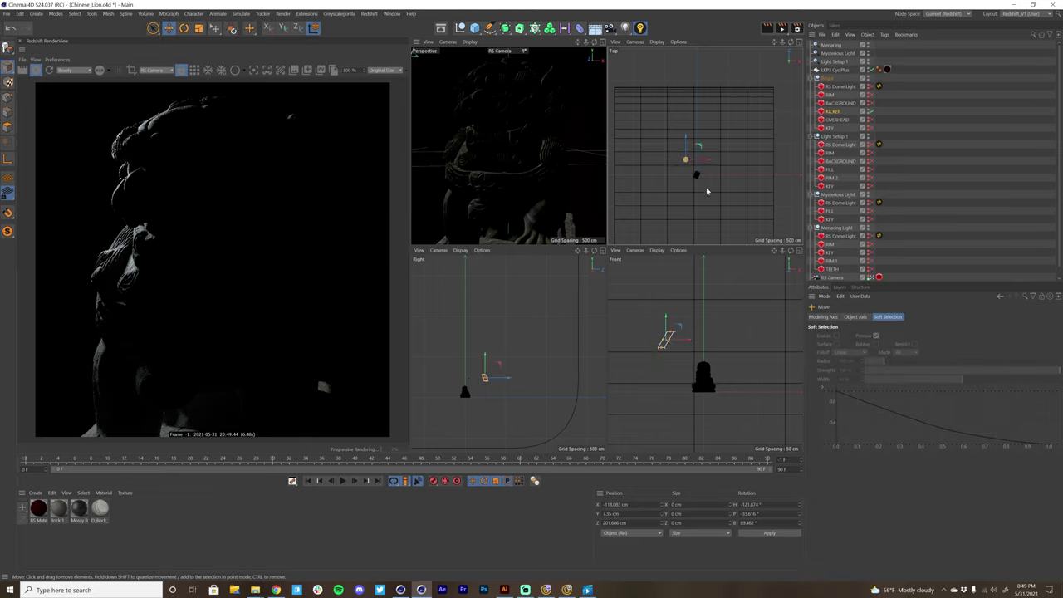
pyautogui.moveTo(707, 191); pyautogui.dragTo(714, 186)
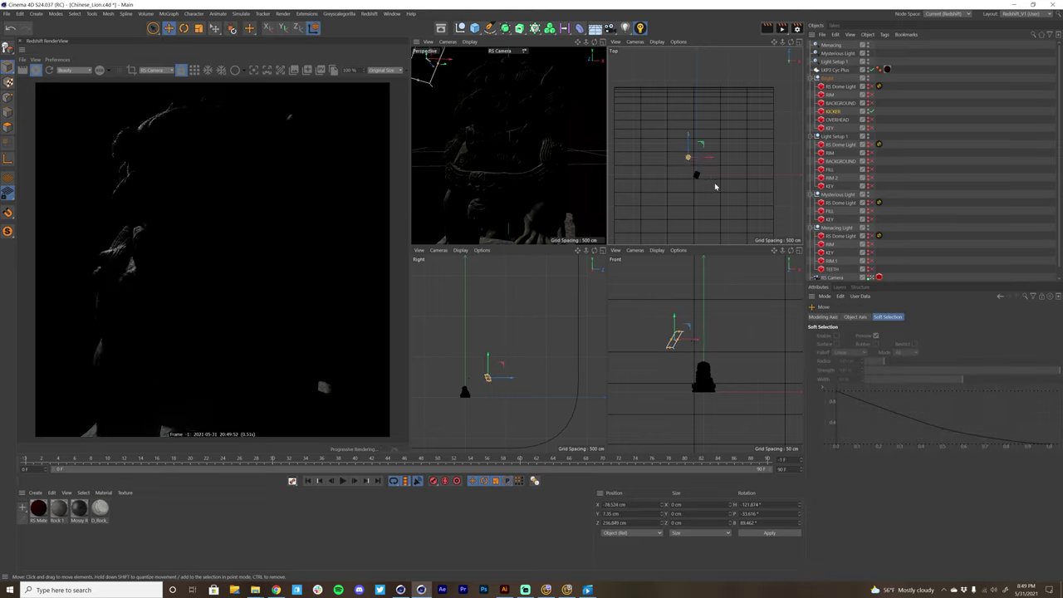
pyautogui.moveTo(715, 186); pyautogui.dragTo(712, 190)
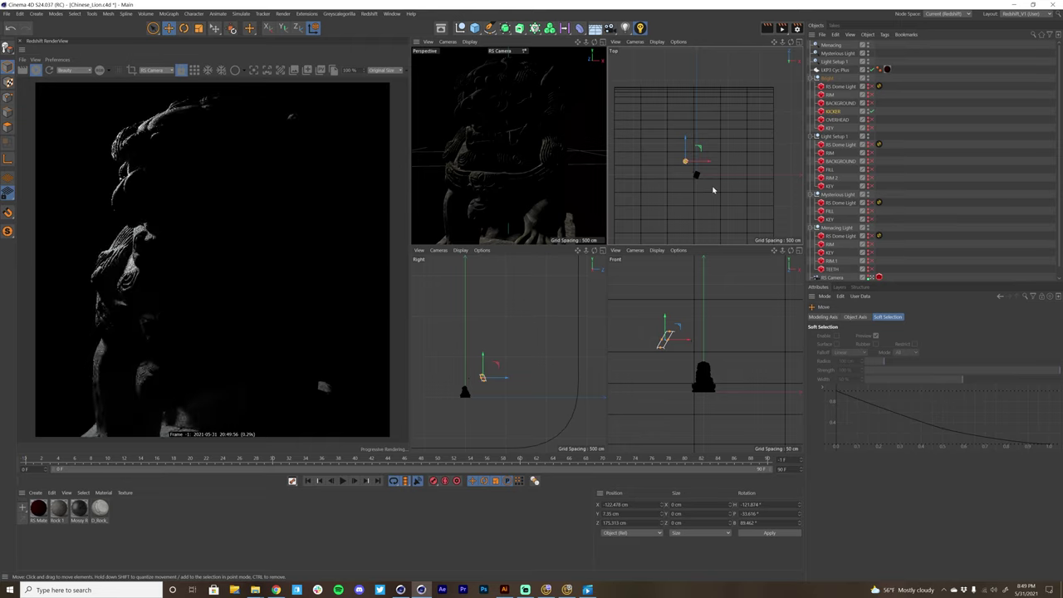
pyautogui.moveTo(713, 190); pyautogui.dragTo(711, 202)
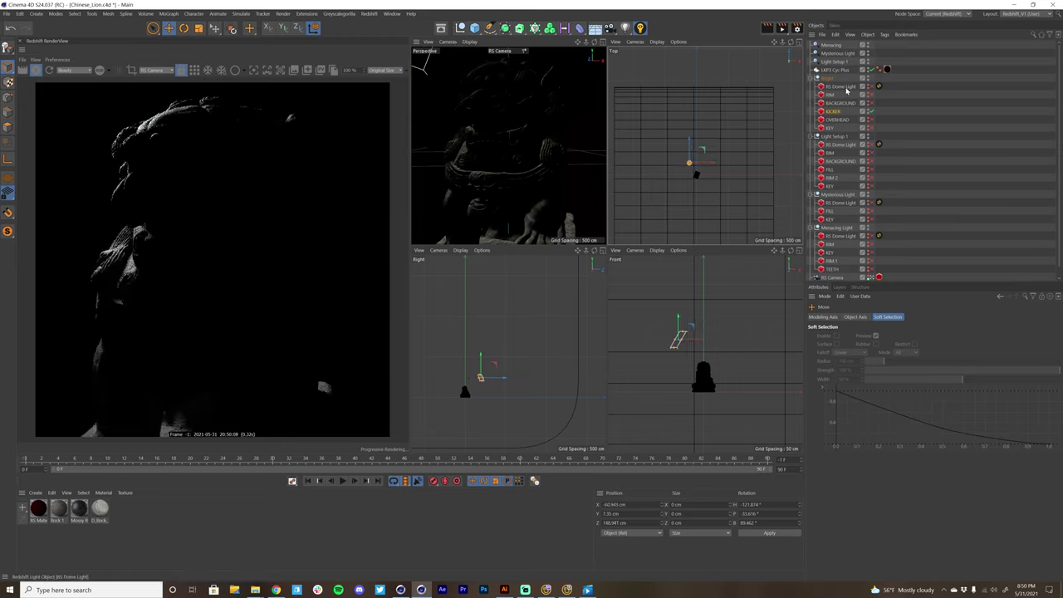
# Restore every light in the scene, and solo only the six lights of the Bright group.
pyautogui.click(639, 28)
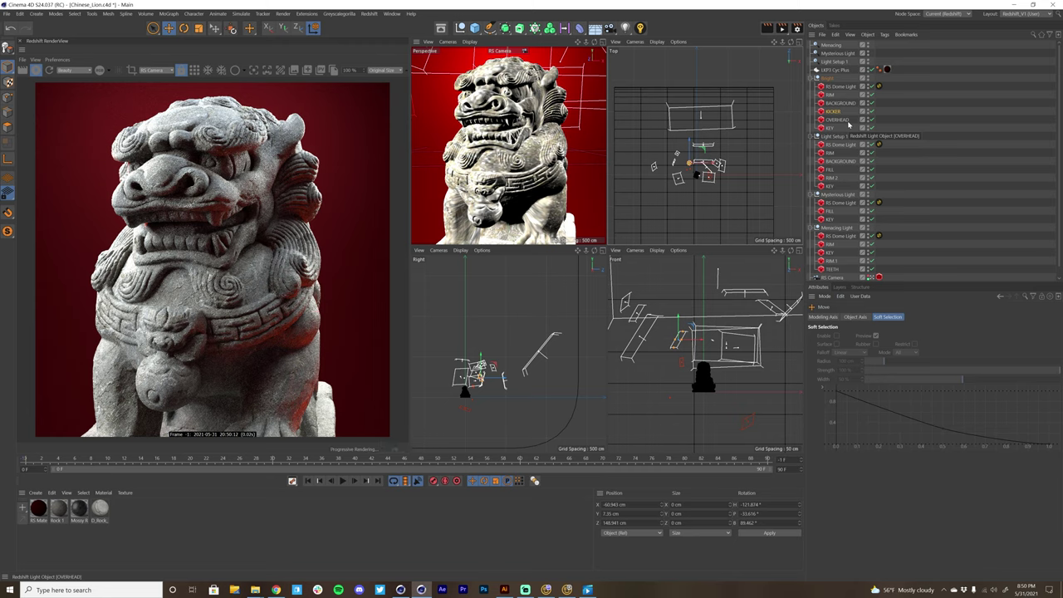
pyautogui.click(834, 87)
pyautogui.keyDown('shift'); pyautogui.click(830, 128); pyautogui.keyUp('shift')
pyautogui.click(829, 128)
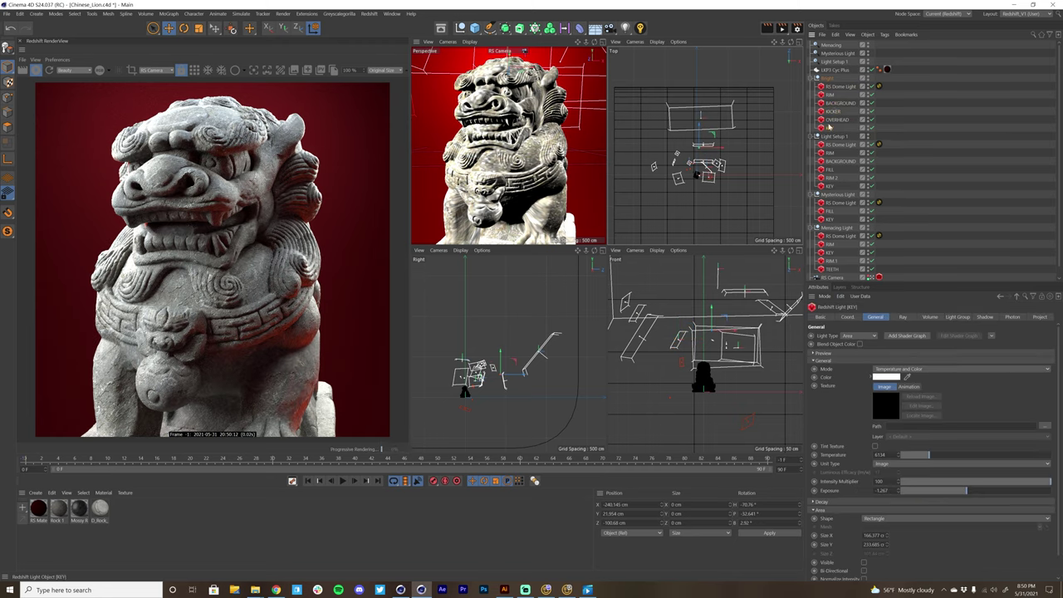
pyautogui.keyDown('shift'); pyautogui.click(834, 90); pyautogui.keyUp('shift')
pyautogui.click(640, 28)
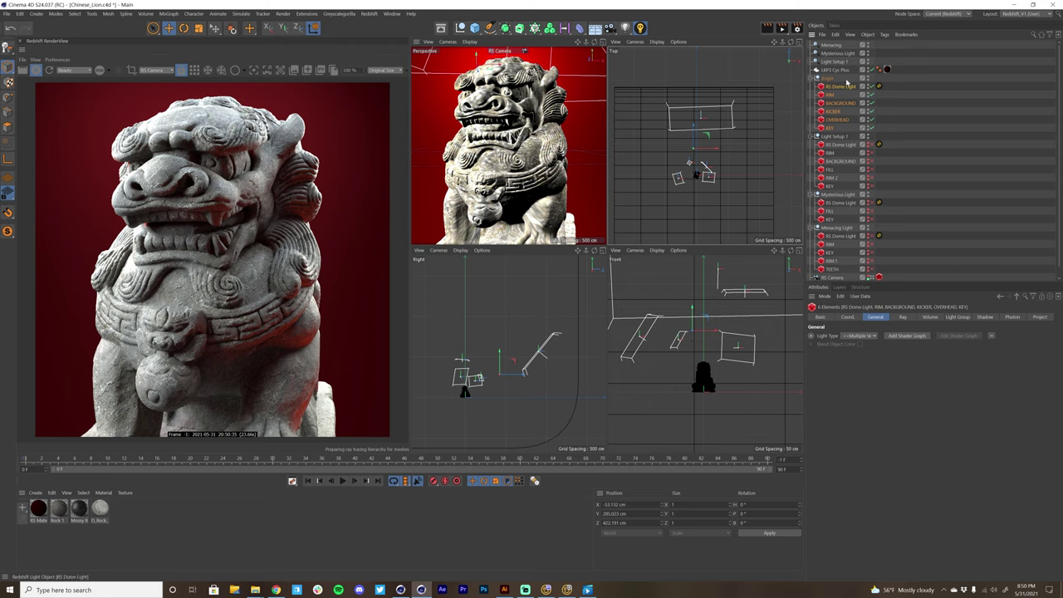
# Solo the Bright group's KEY, KICKER and BACKGROUND lights one after another to check each contribution.
pyautogui.click(832, 130)
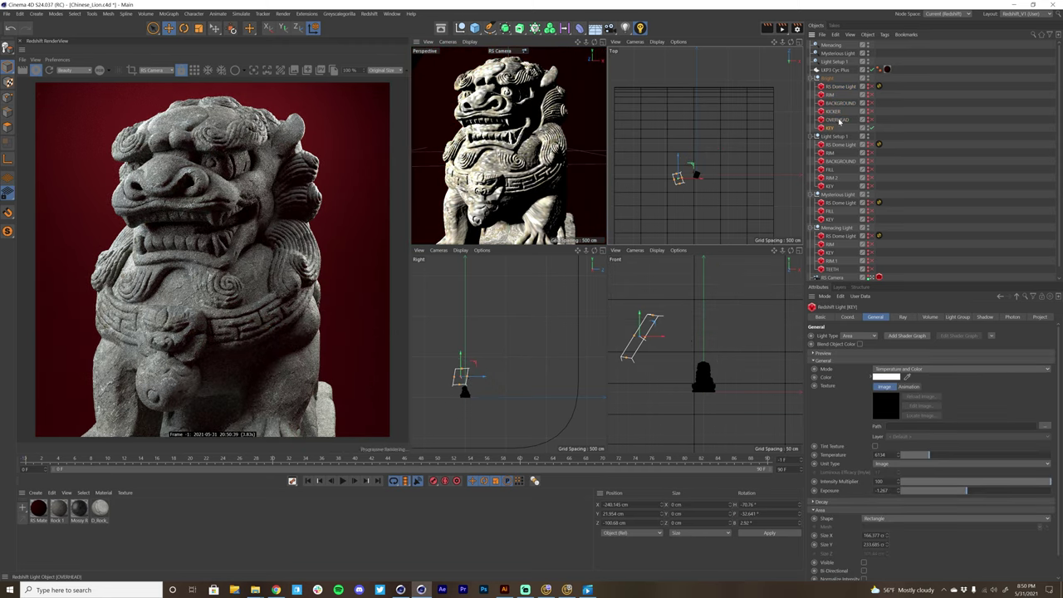
pyautogui.click(832, 111)
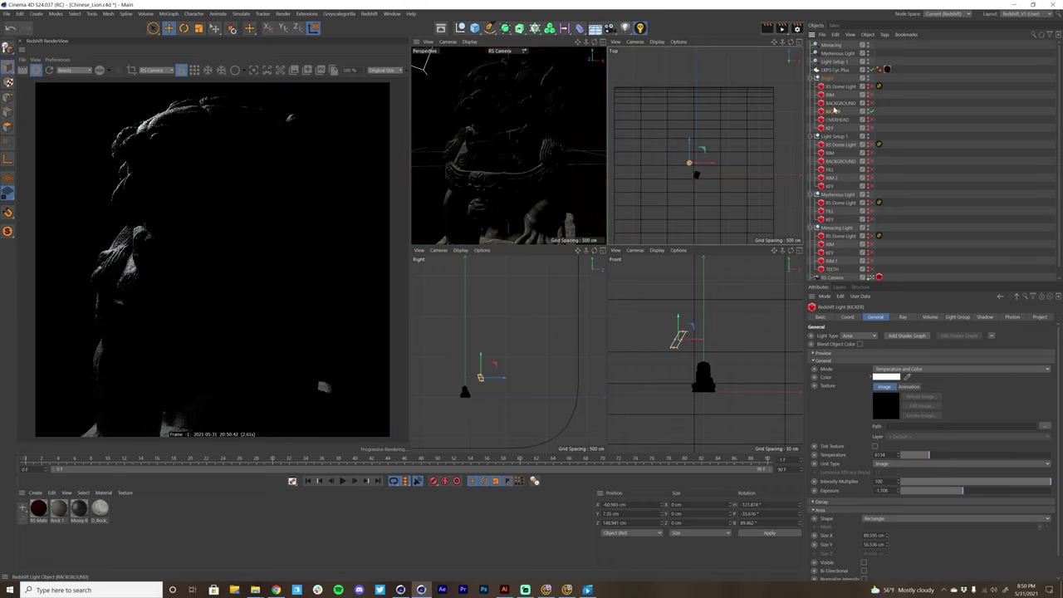
pyautogui.click(840, 104)
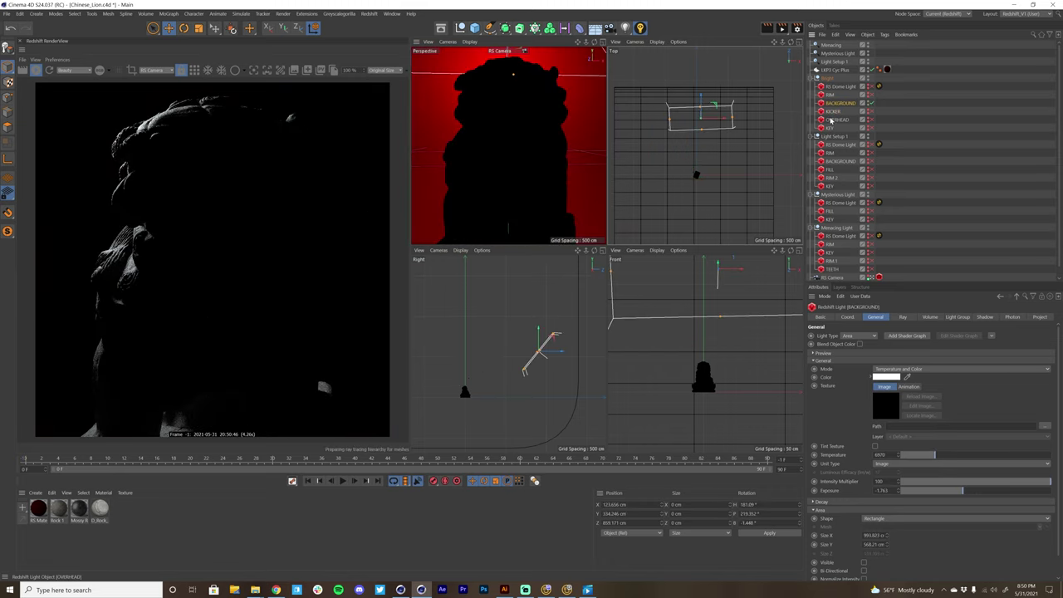
# Extend the solo from the BACKGROUND light to all six Bright lights, from RS Dome Light through KEY.
pyautogui.click(839, 87)
pyautogui.keyDown('shift'); pyautogui.click(831, 128); pyautogui.keyUp('shift')
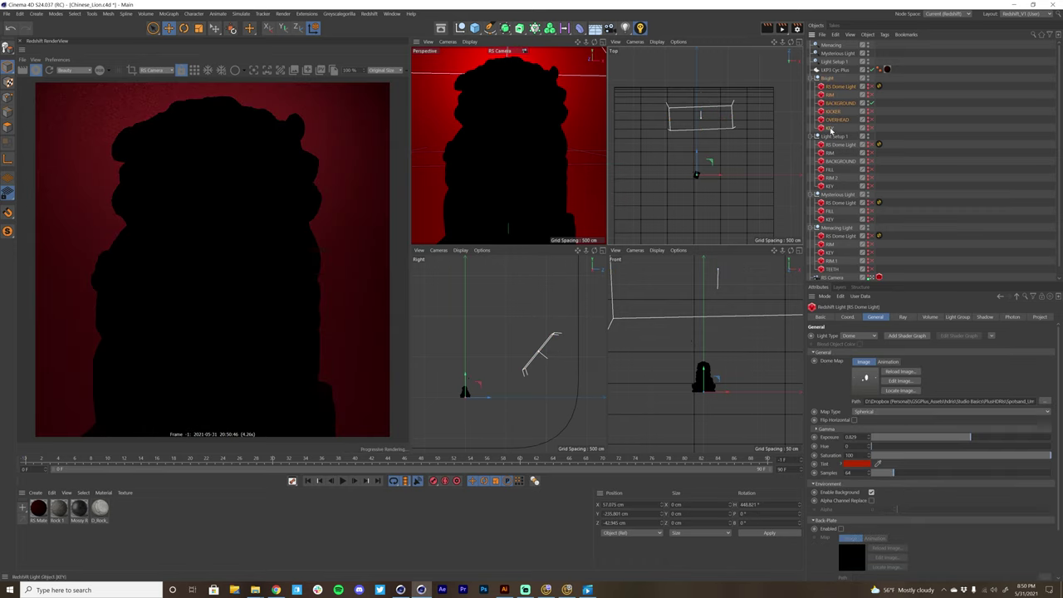
pyautogui.keyDown('shift'); pyautogui.click(830, 129); pyautogui.keyUp('shift')
pyautogui.click(639, 29)
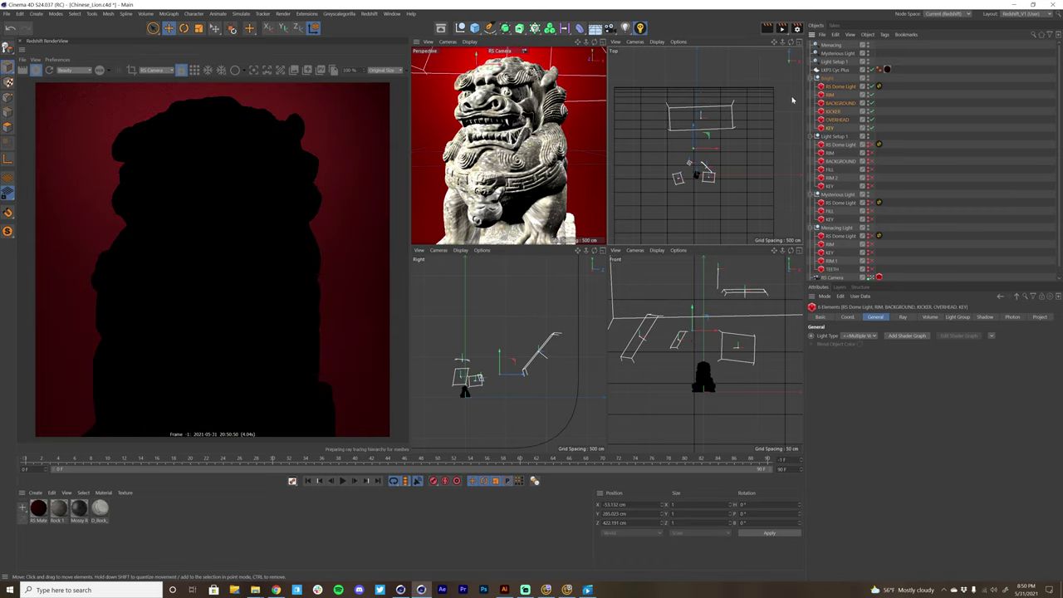
# Duplicate the Bright group's OVERHEAD light, set the copy's exposure to about -5.68 and place it at about X 19 cm, Z -175 cm.
pyautogui.click(835, 119)
pyautogui.keyDown('ctrl'); pyautogui.moveTo(736, 165); pyautogui.dragTo(721, 162); pyautogui.keyUp('ctrl')
pyautogui.moveTo(942, 493); pyautogui.dragTo(933, 493)
pyautogui.moveTo(740, 215); pyautogui.dragTo(741, 223)
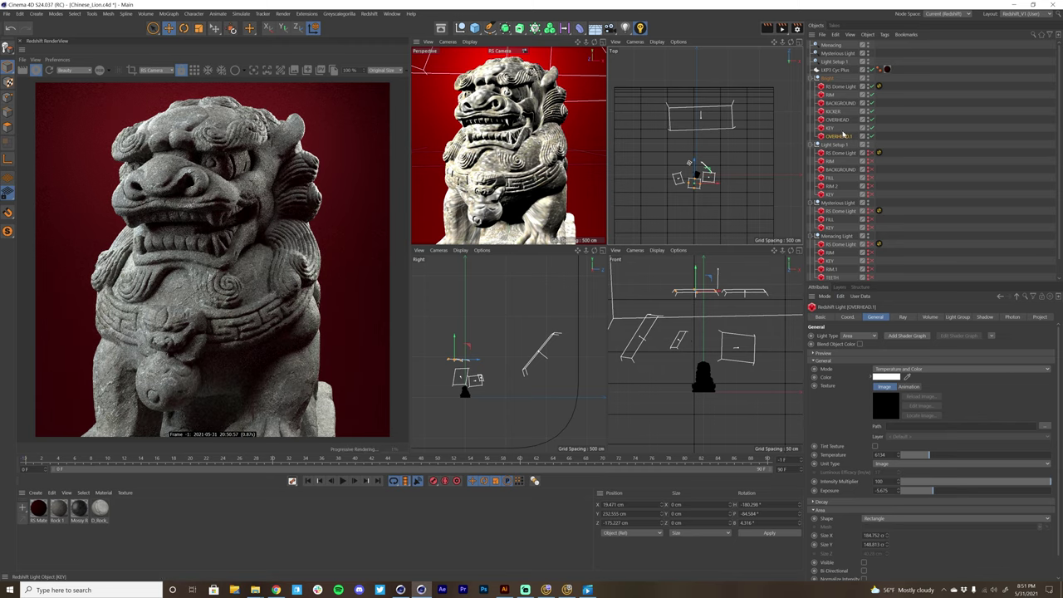
# Solo the duplicated overhead light and lower its exposure to about -6.78.
pyautogui.hotkey('alt', 's')
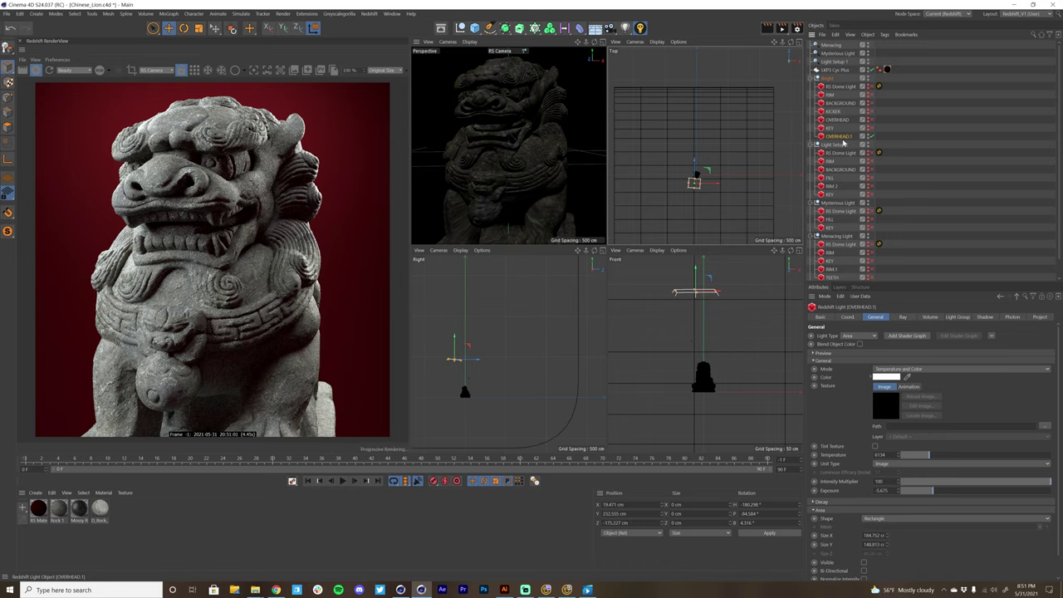
pyautogui.moveTo(933, 491); pyautogui.dragTo(926, 488)
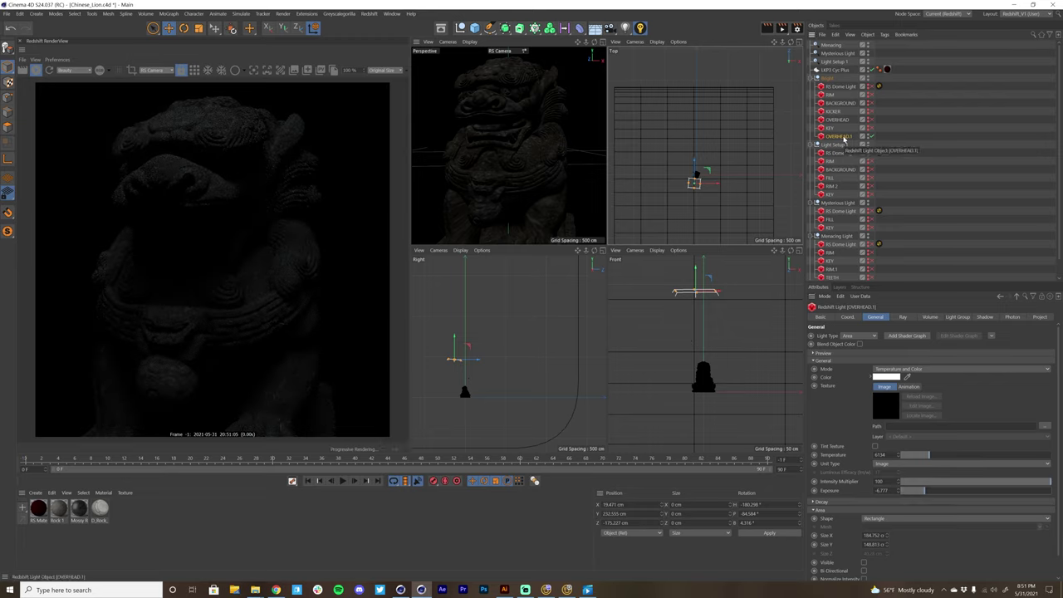
# Enable all the Bright group's lights together again and delete the duplicated overhead light.
pyautogui.keyDown('shift'); pyautogui.click(823, 86); pyautogui.keyUp('shift')
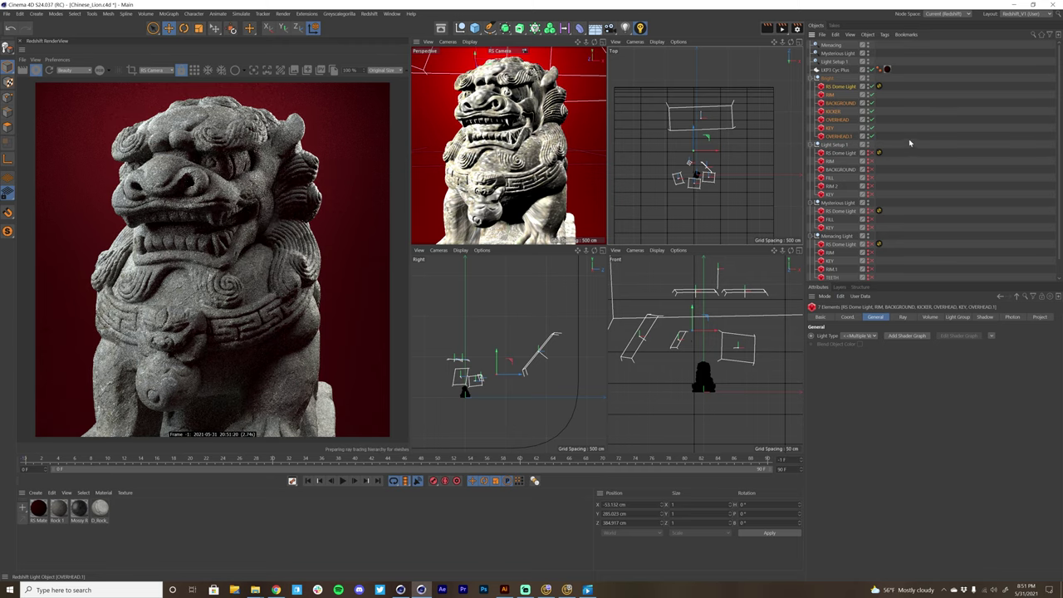
pyautogui.click(838, 137)
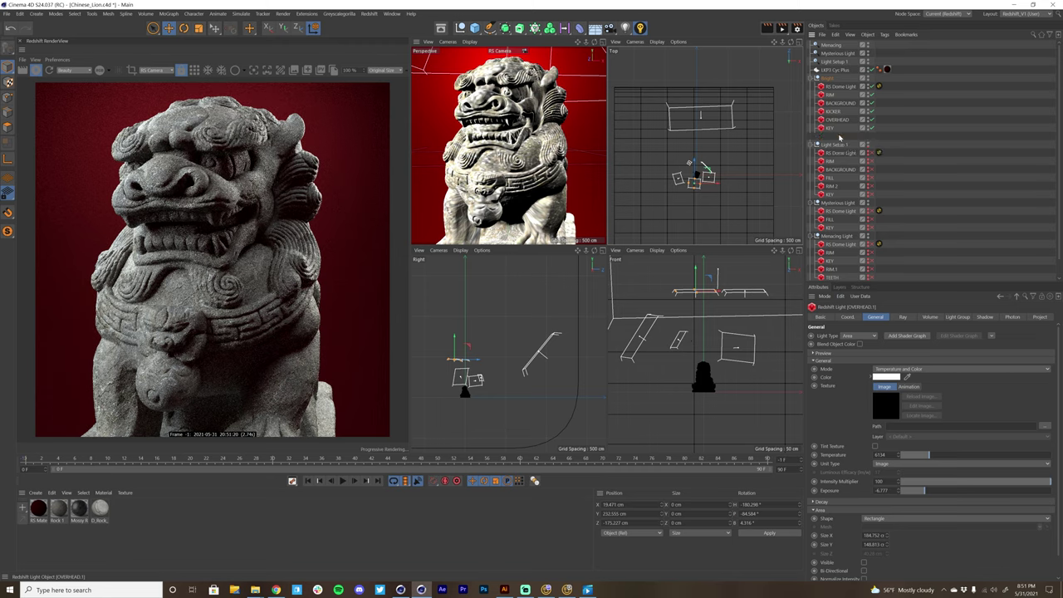
pyautogui.press('Delete')
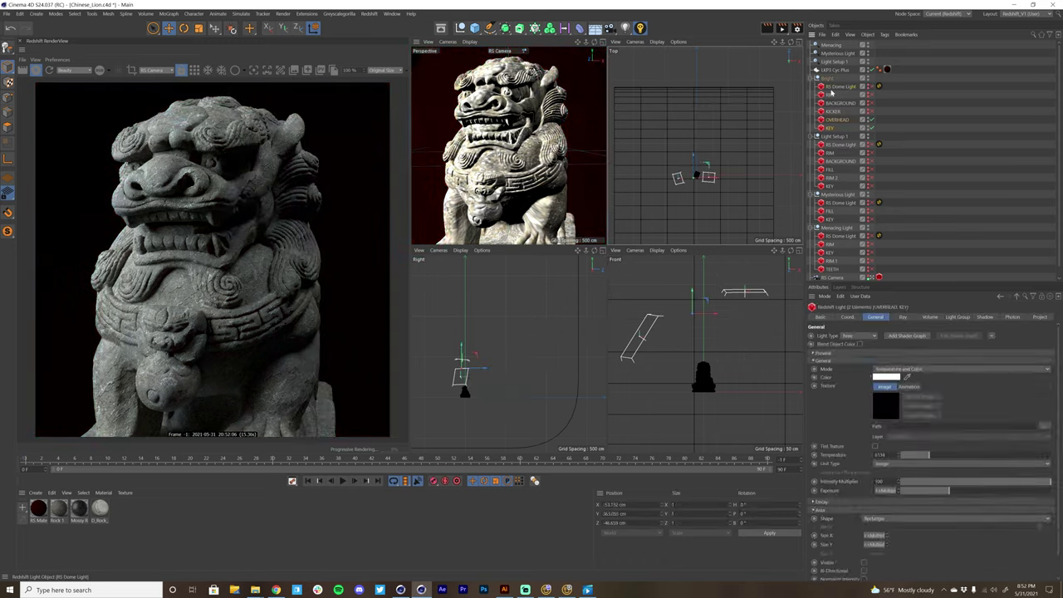
# Solo all six lights of the Bright group together.
pyautogui.click(833, 86)
pyautogui.keyDown('shift'); pyautogui.click(826, 128); pyautogui.keyUp('shift')
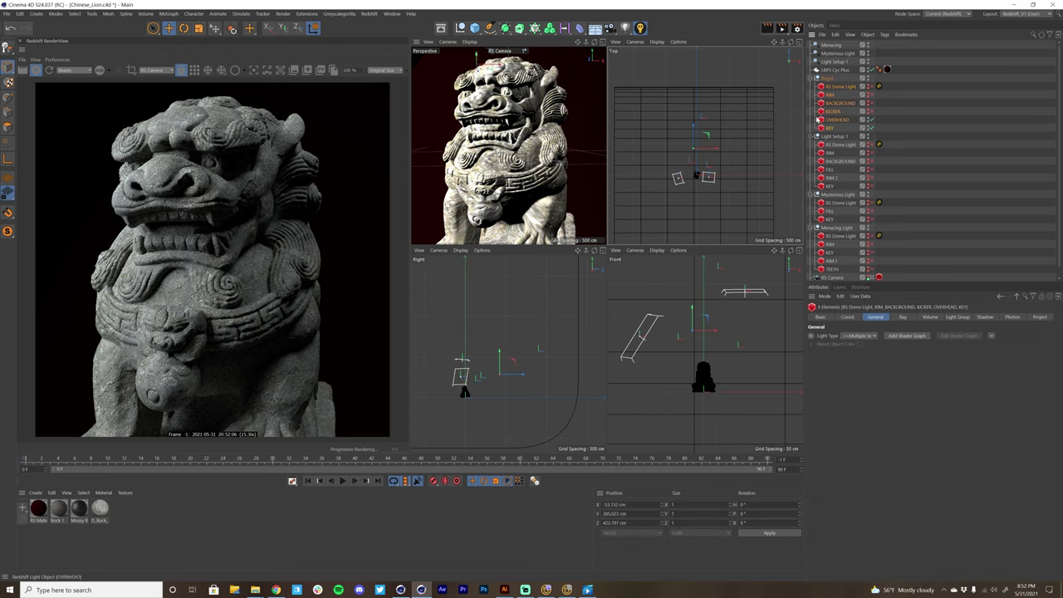
pyautogui.click(640, 28)
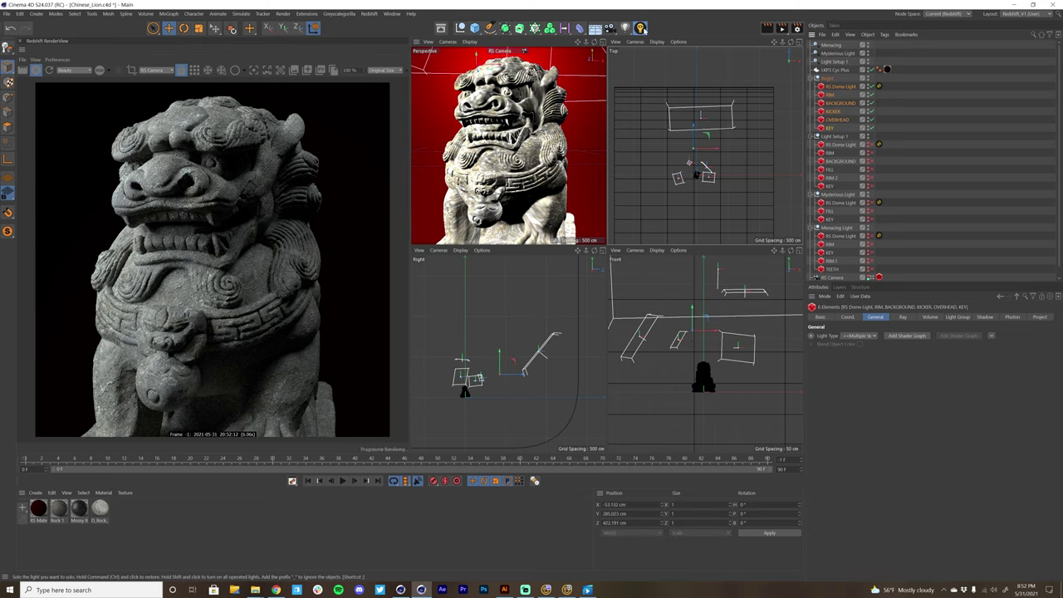
# Switch the solo to the six lights of Light Setup 1, and from there to the Mysterious Light group's three lights.
pyautogui.moveTo(839, 144); pyautogui.dragTo(855, 189)
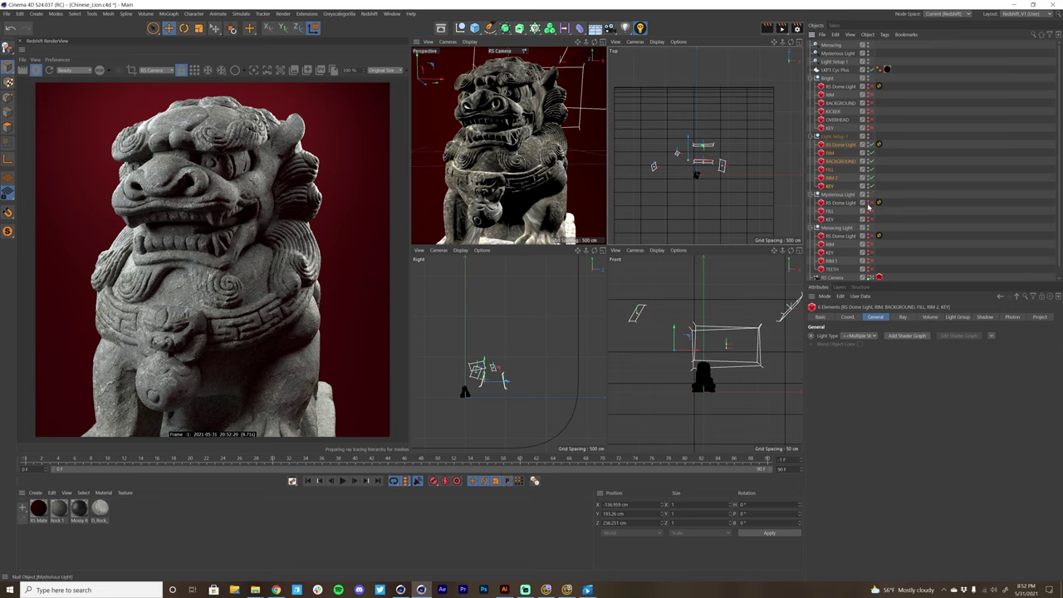
pyautogui.click(835, 203)
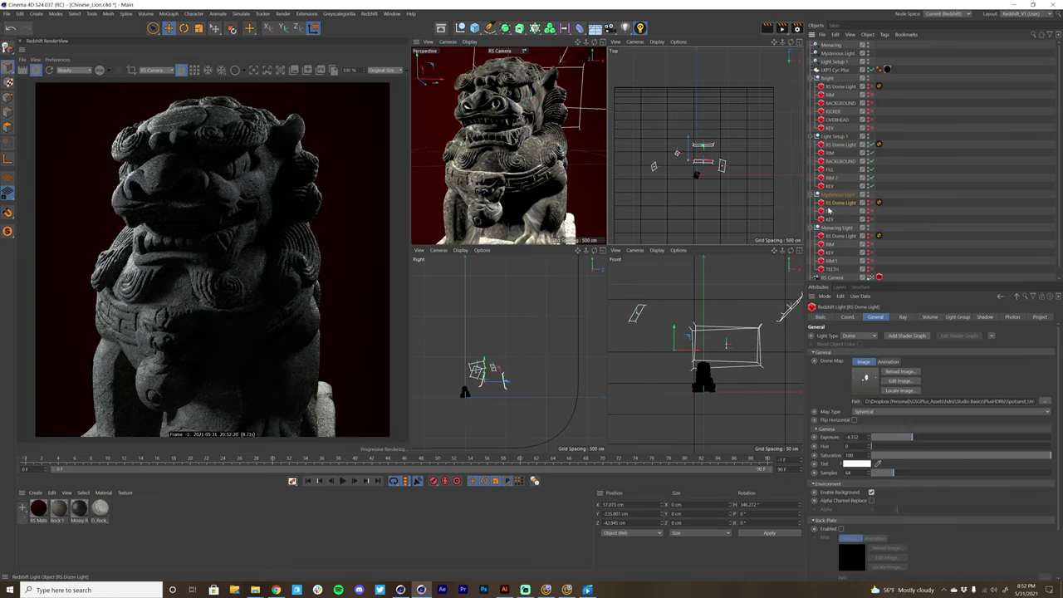
pyautogui.keyDown('shift'); pyautogui.click(831, 220); pyautogui.keyUp('shift')
pyautogui.click(641, 29)
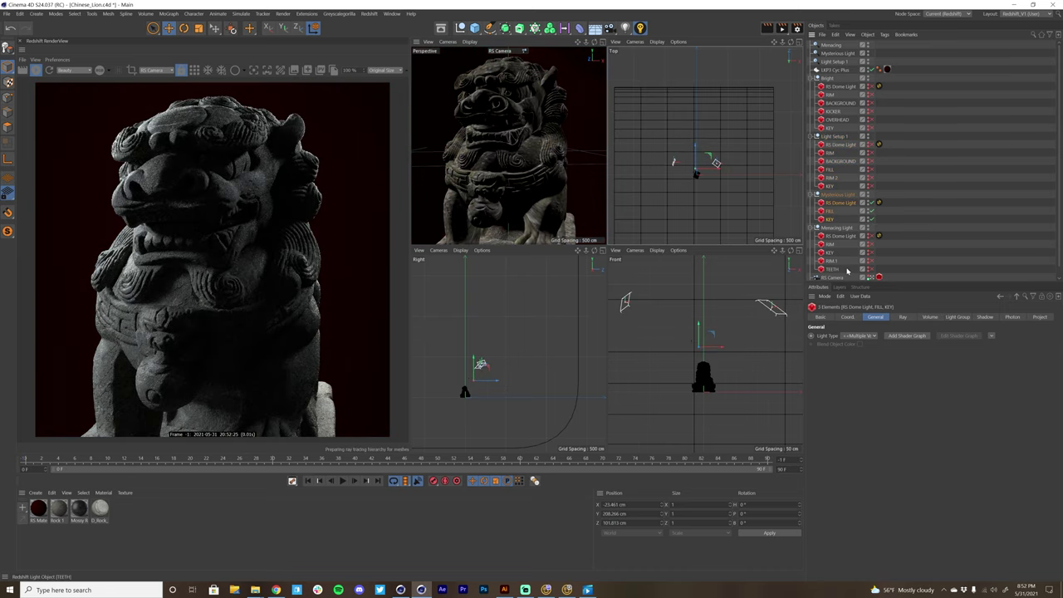